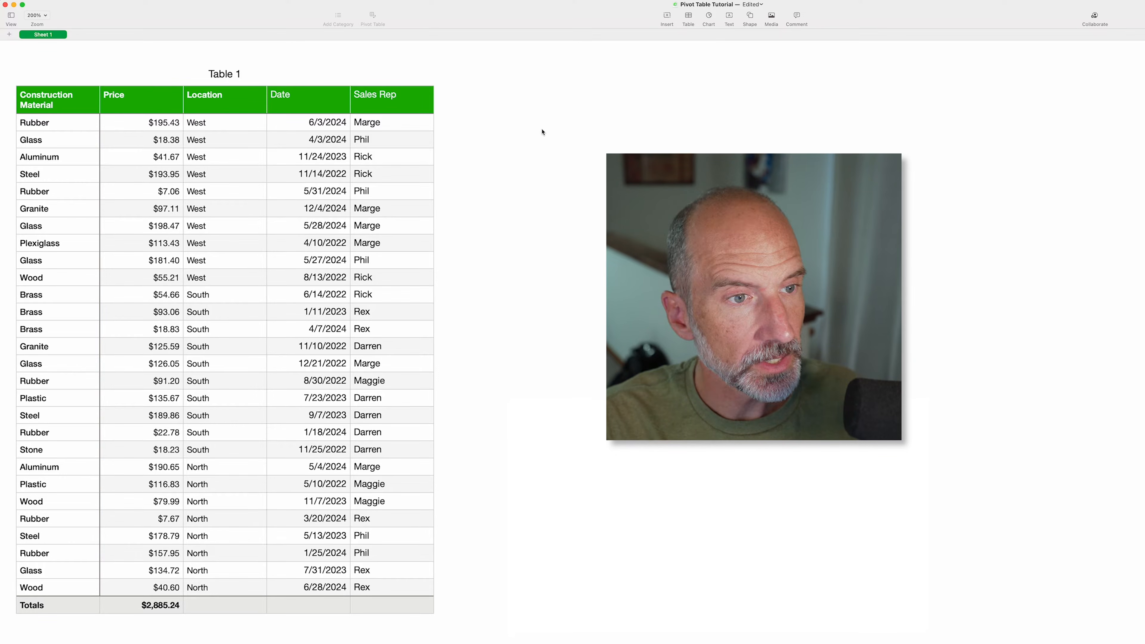
Examine Table 1's headers and look through the entries in the Location and Price columns.
left_click(387, 147)
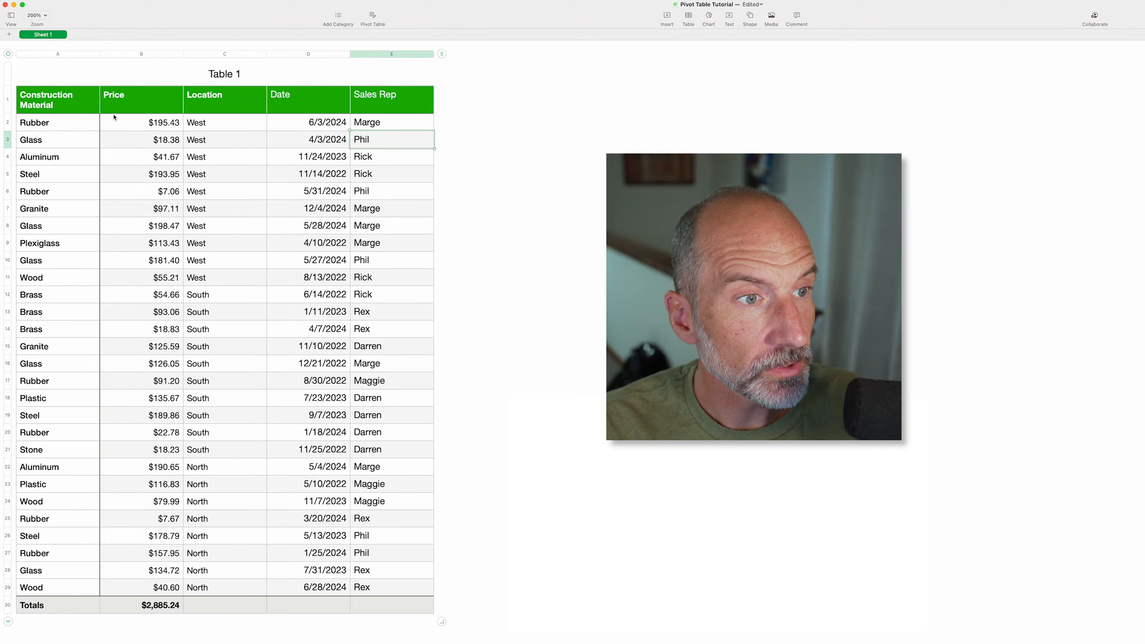
left_click(94, 109)
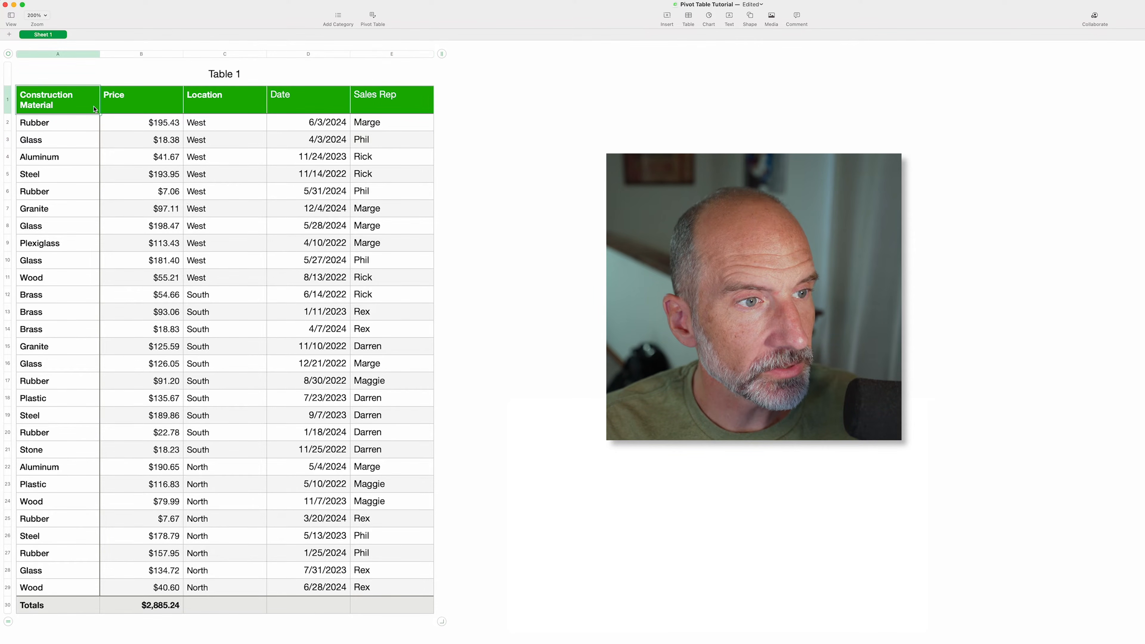
left_click(145, 110)
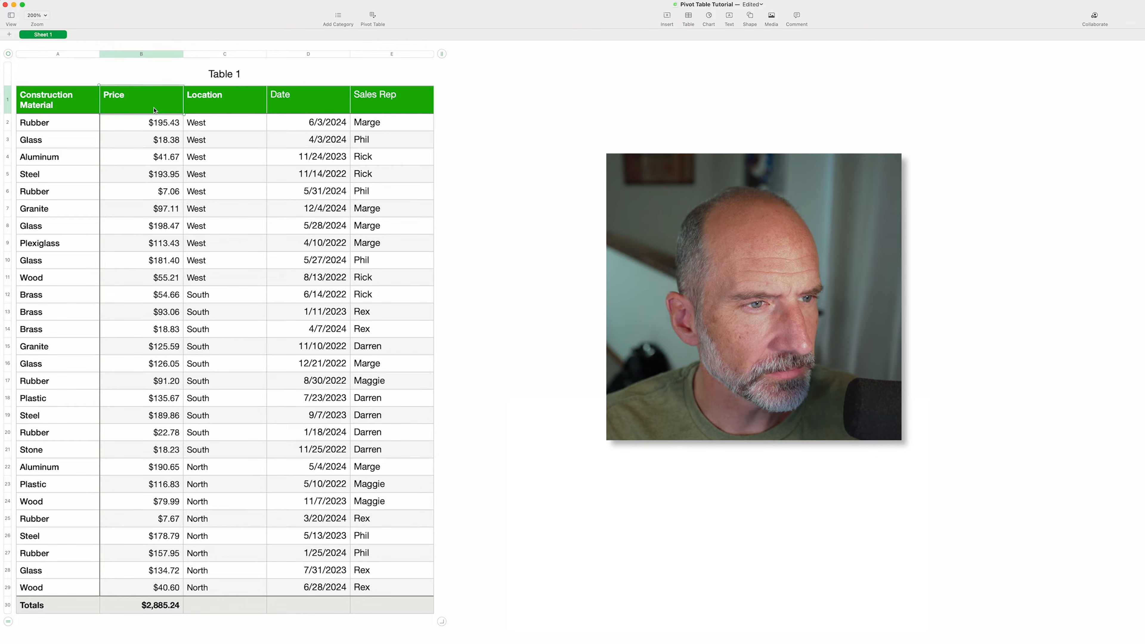
left_click(219, 109)
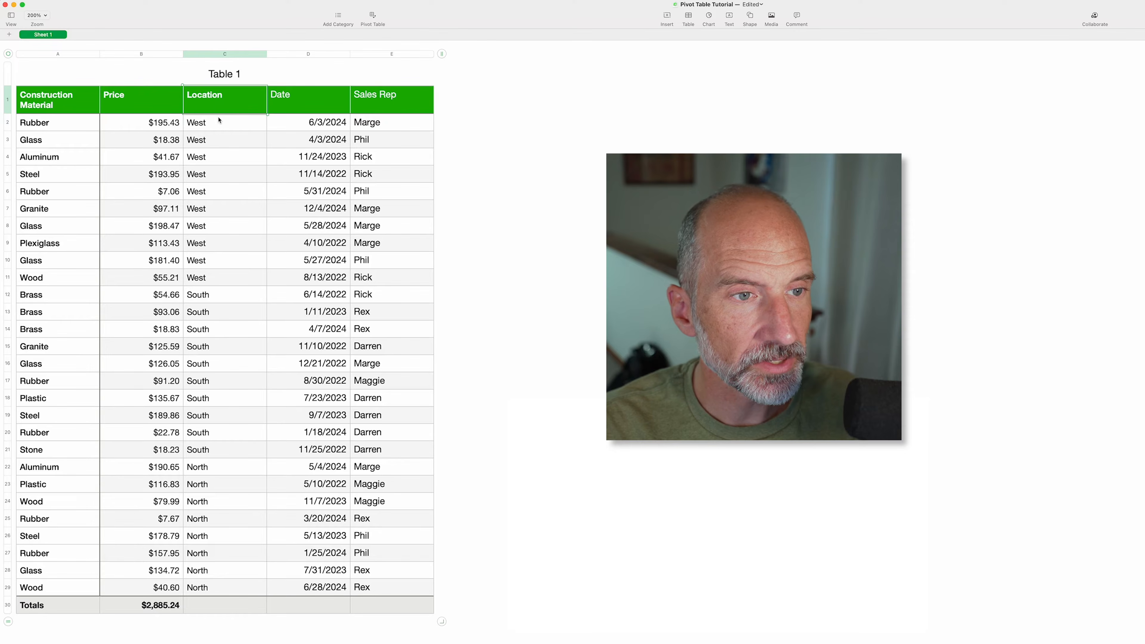
left_click(219, 121)
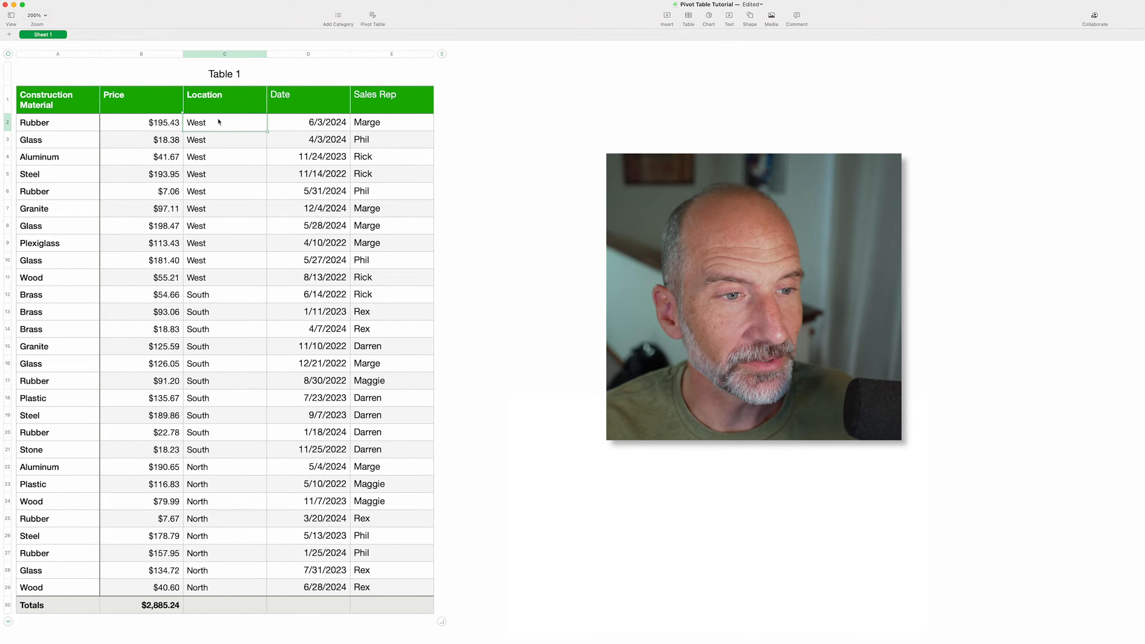
key("Down")
key("Down")
key("Down")
key("Down")
key("Down")
key("Down")
key("Down")
key("Down")
key("Down")
key("Down")
key("Down")
key("Down")
key("Down")
key("Down")
key("Down")
key("Down")
key("Down")
key("Down")
key("Down")
key("Down")
key("Down")
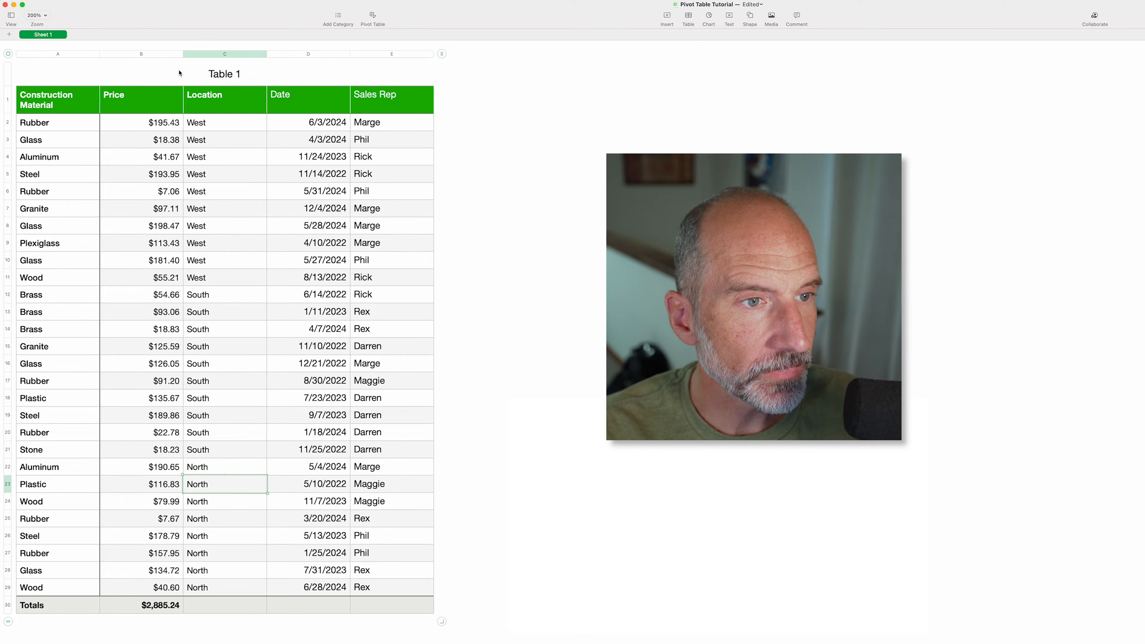
left_click(166, 130)
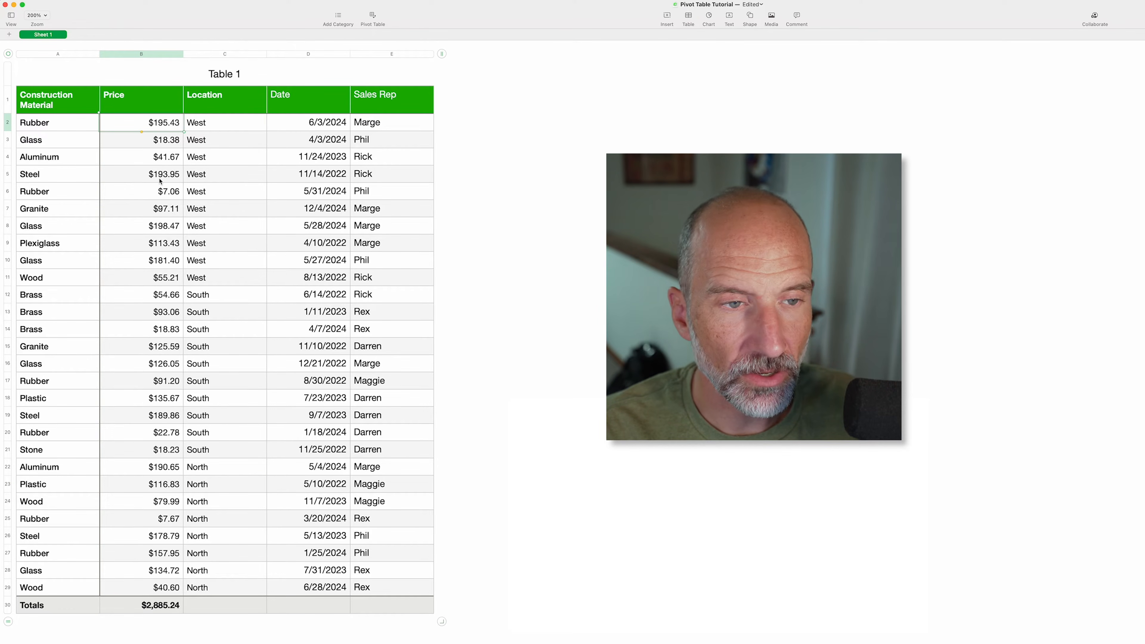
Try an invalid year in the Date cell of row 5 by entering 11/14/20222.
left_click(306, 176)
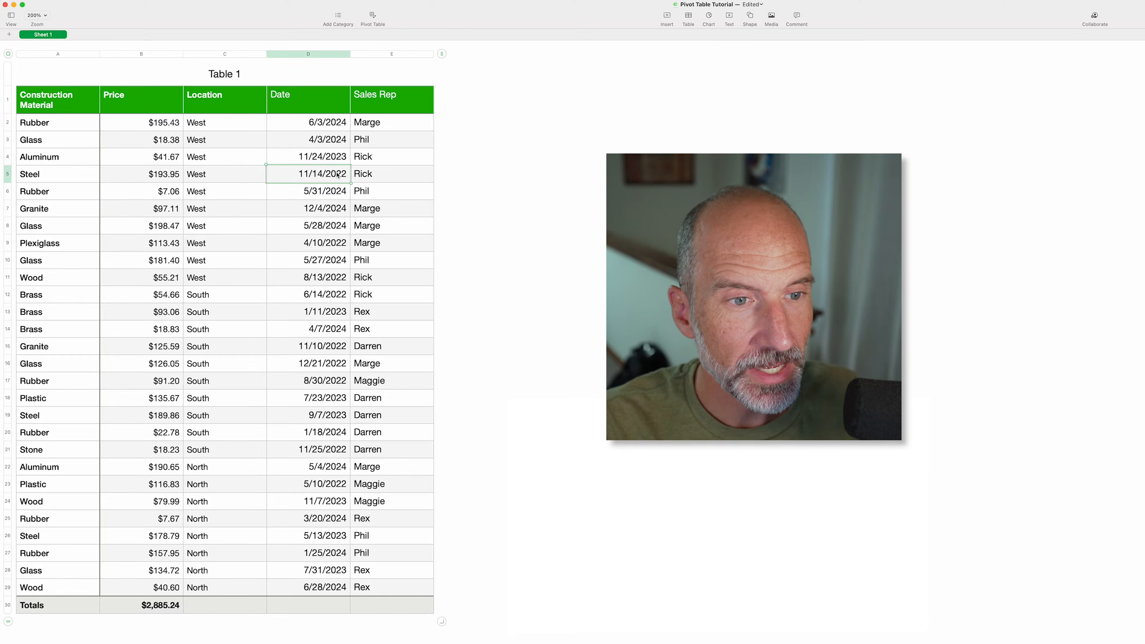
triple_click(338, 174)
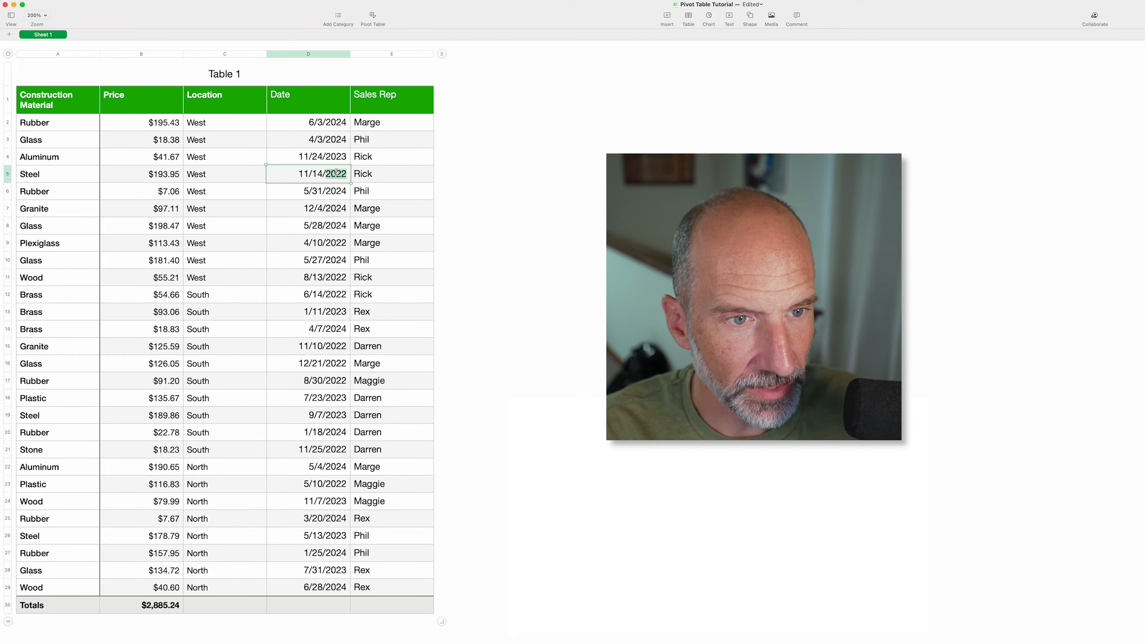
left_click(336, 173)
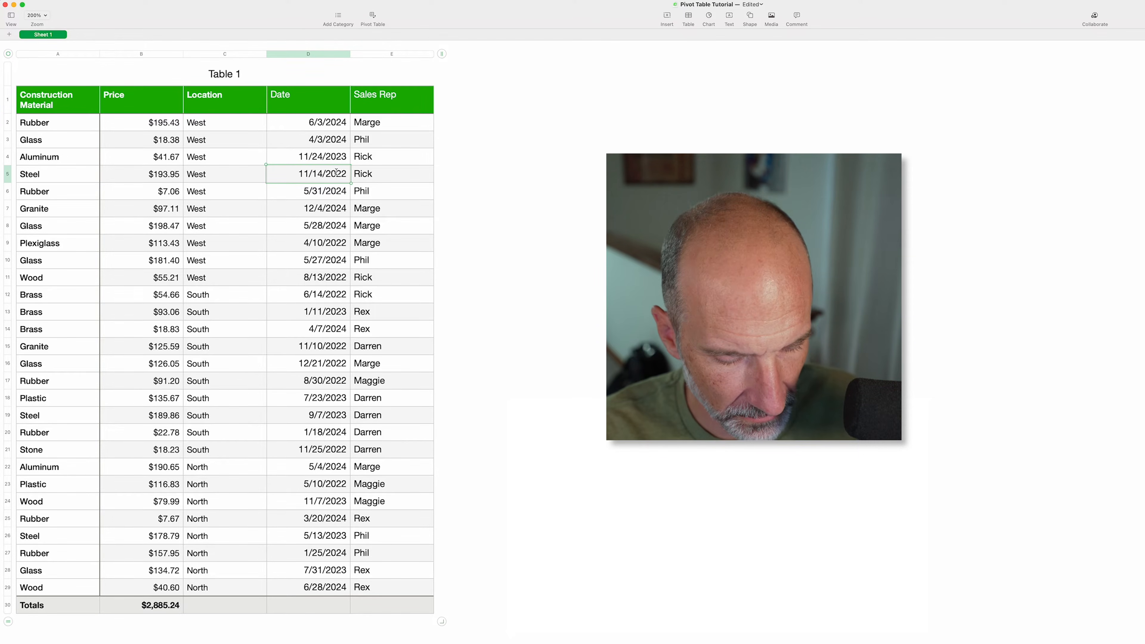
type("2")
key("Return")
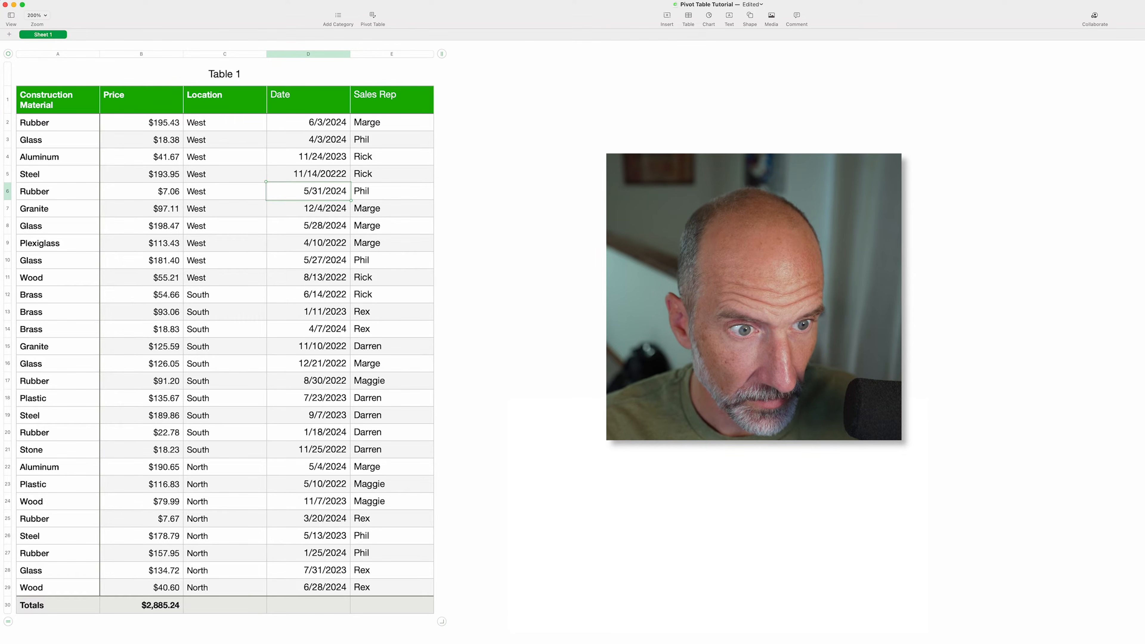
Change the day of the row 5 date to 44 so that the cell reads 11/44/20222.
key("Up")
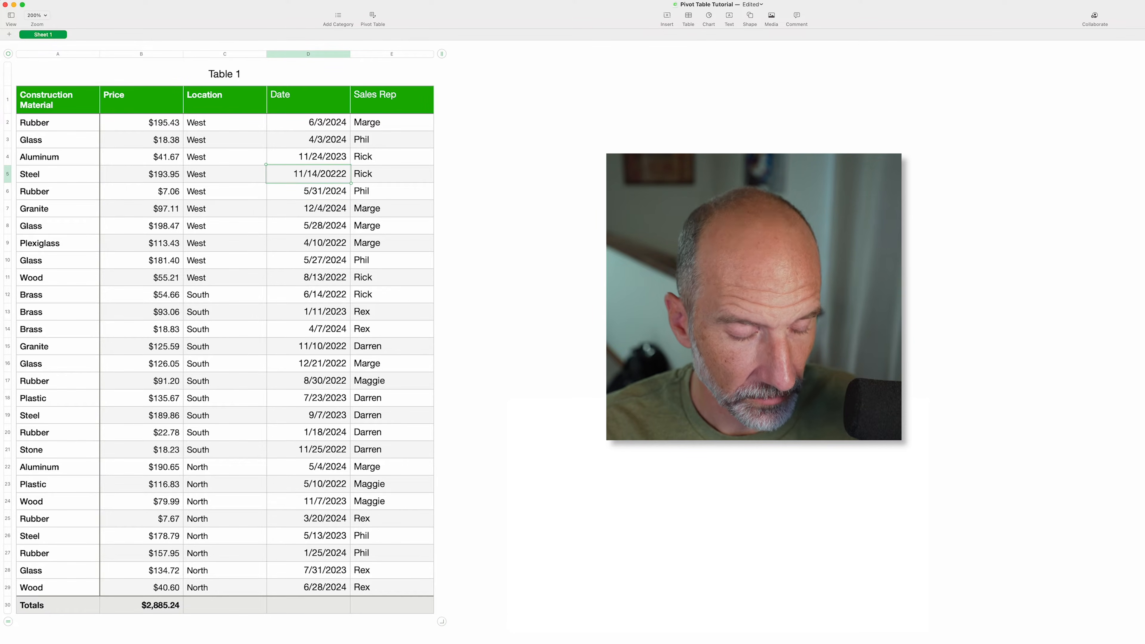
double_click(334, 174)
left_click(316, 174)
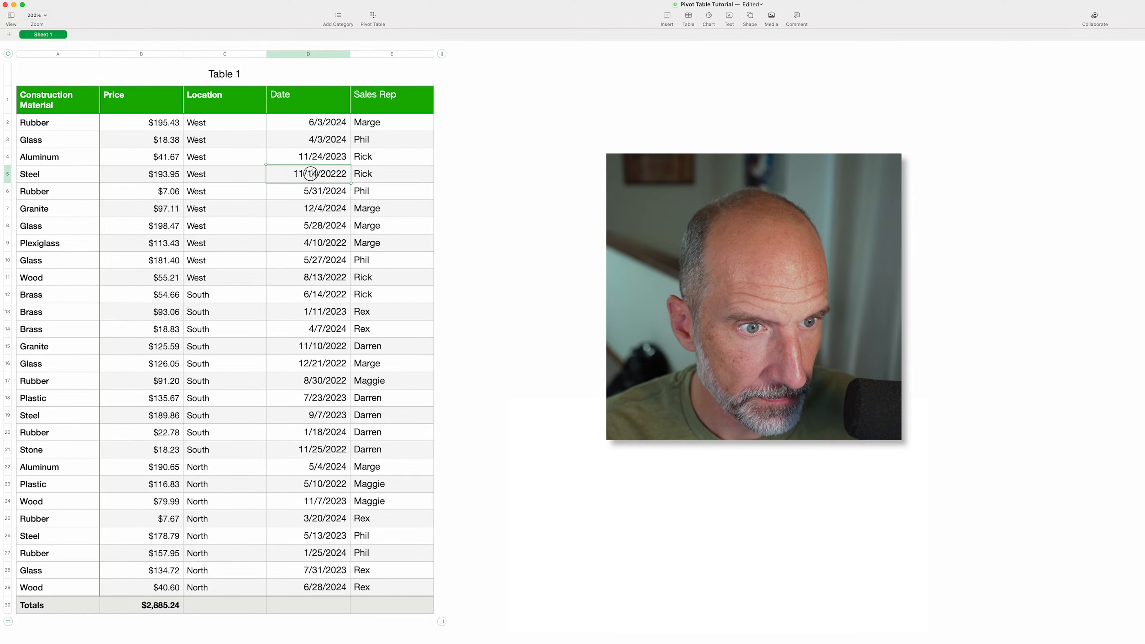
key("BackSpace")
key("BackSpace")
type("44")
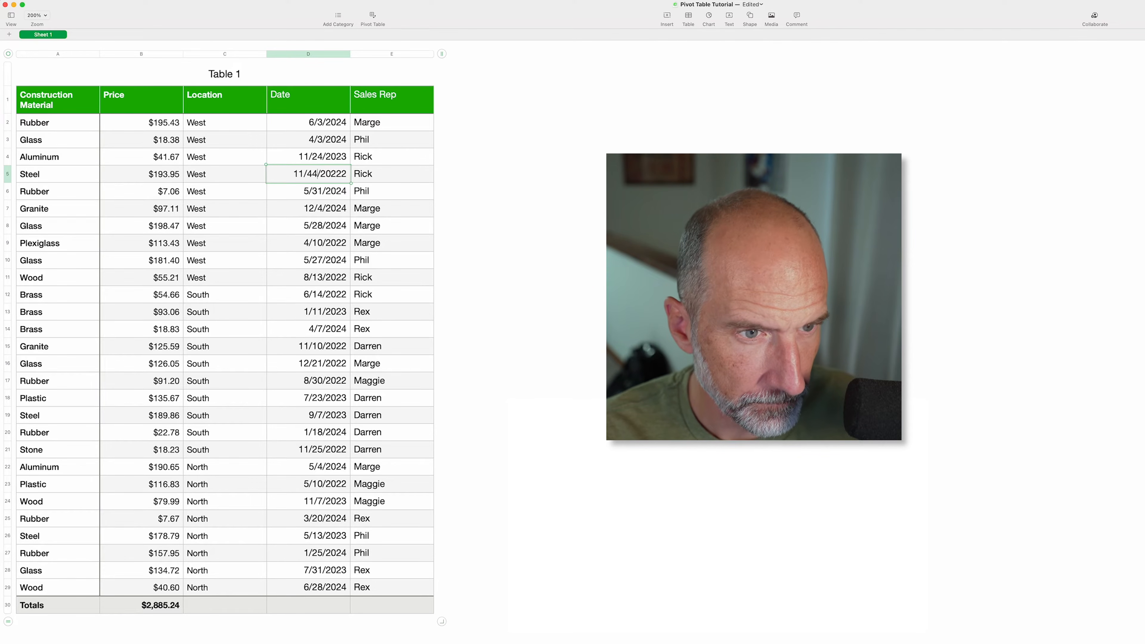
key("Return")
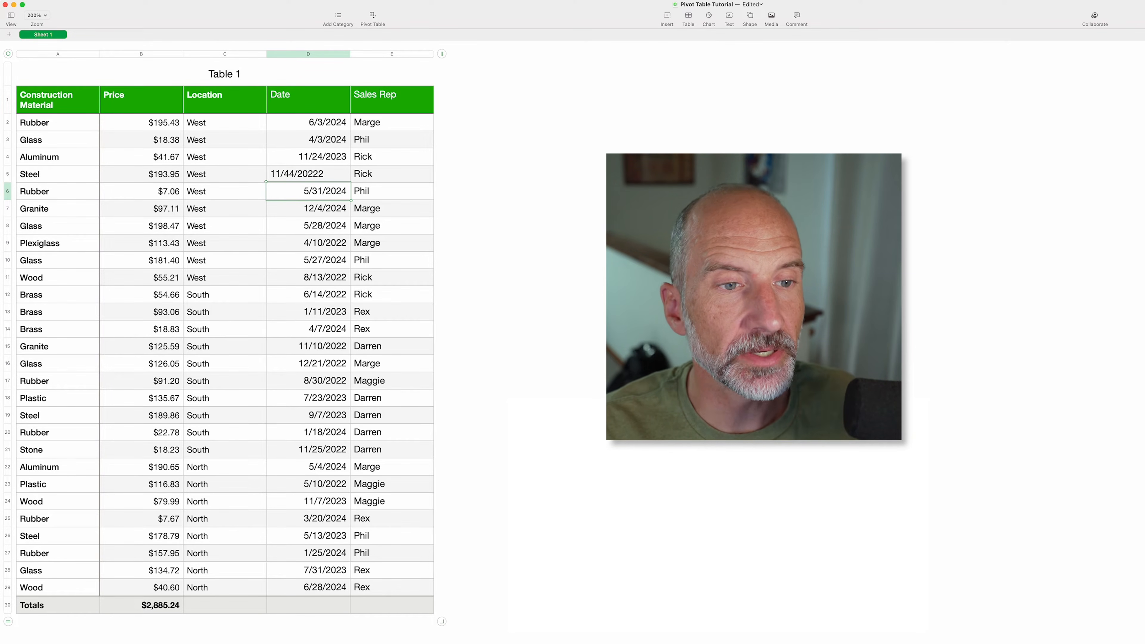
Correct the Date cell of row 5 to 11/10/2022 and deselect the table.
left_click(310, 171)
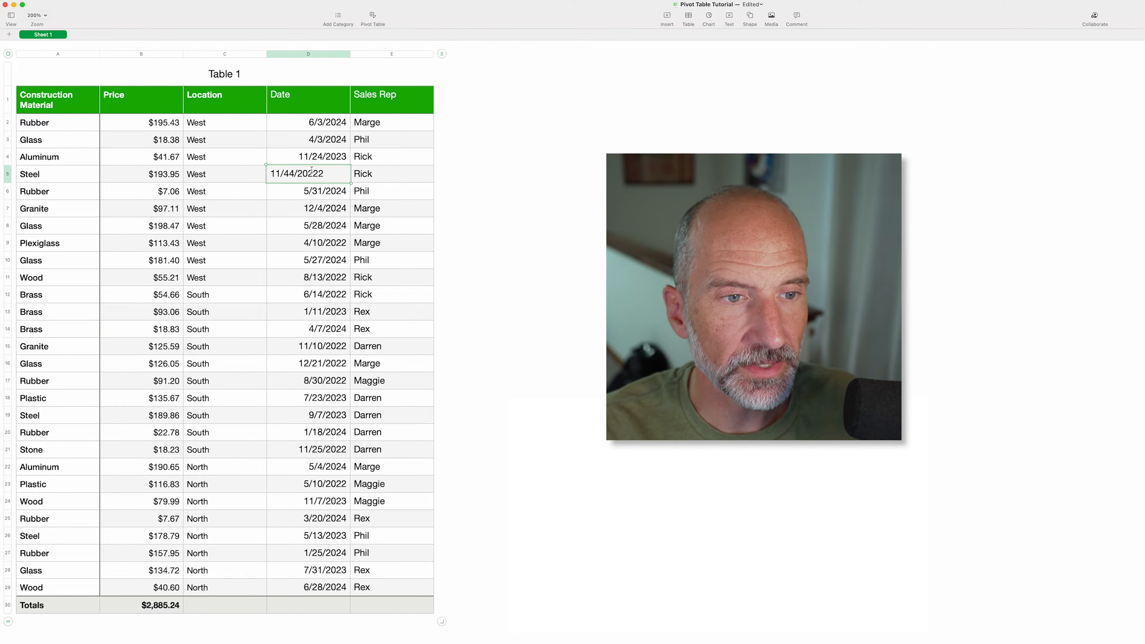
key("BackSpace")
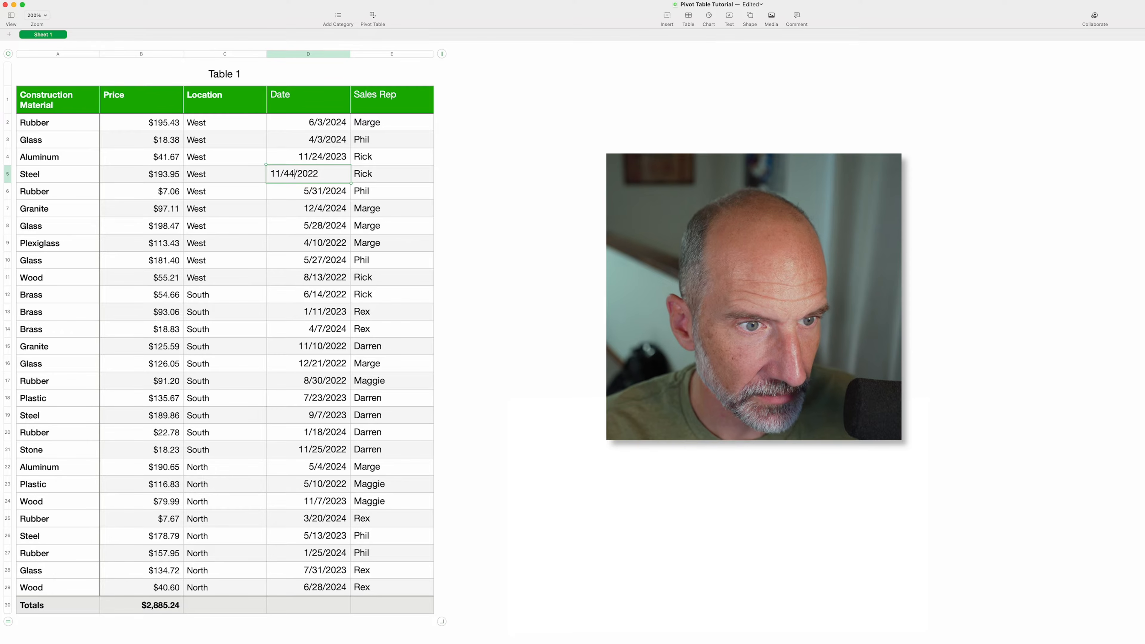
key("BackSpace")
key("BackSpace")
type("10")
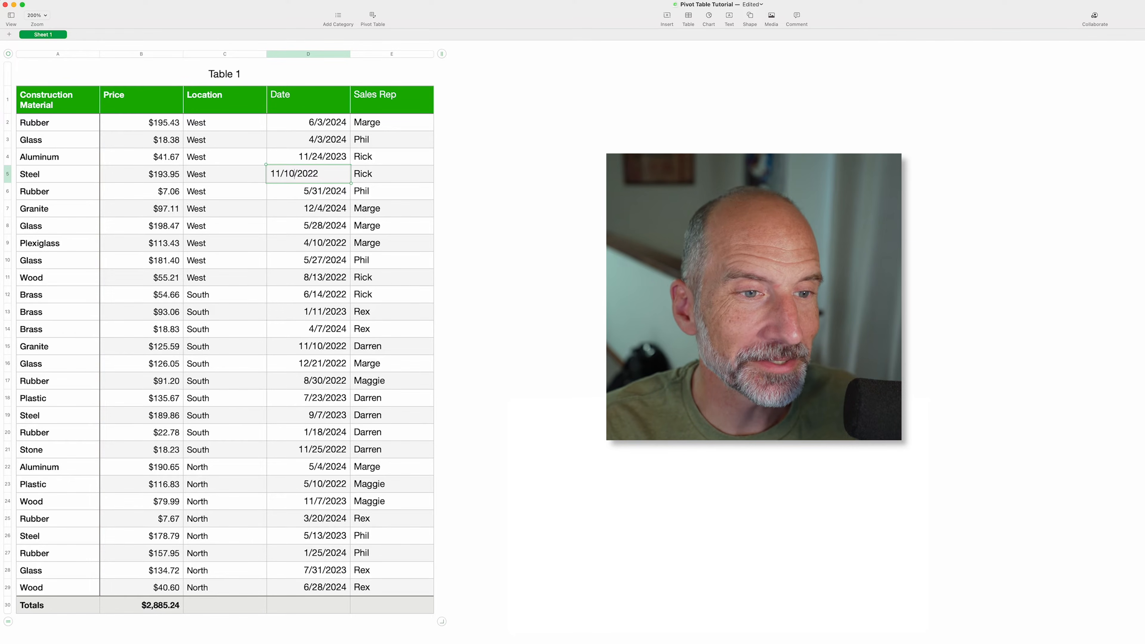
key("Return")
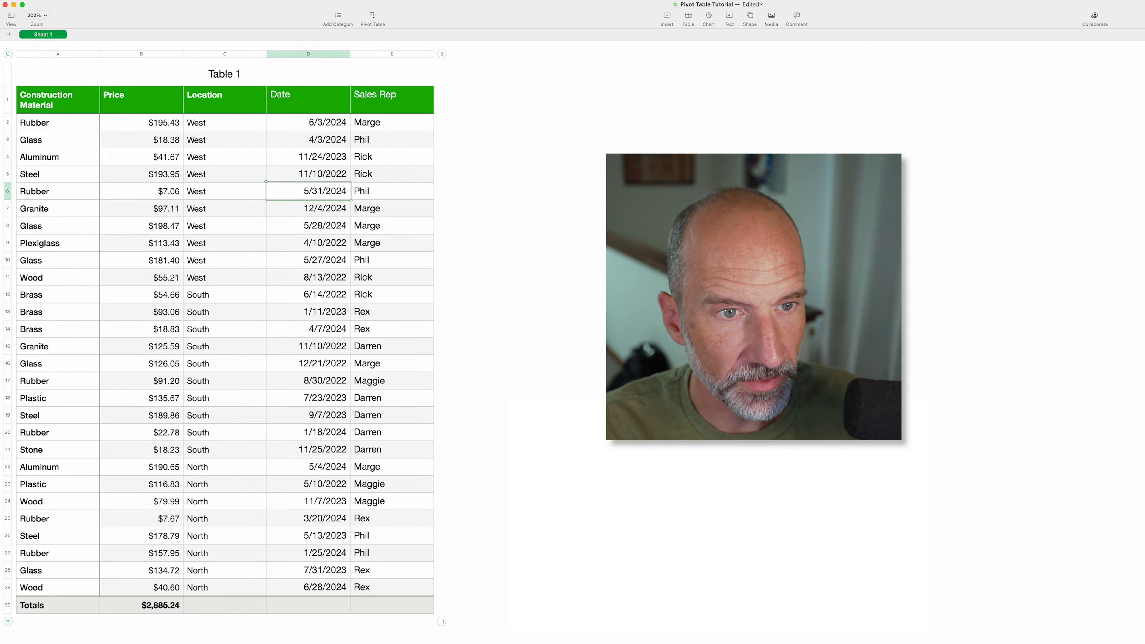
left_click(571, 102)
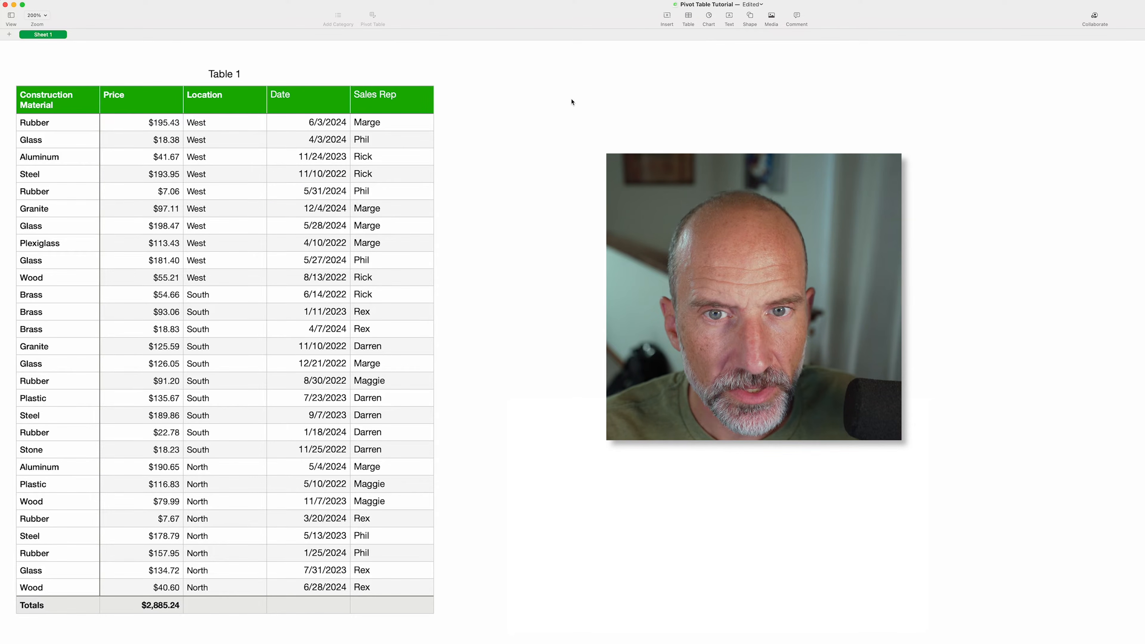
Create a pivot table from Table 1 on the current sheet and reposition it beside the source table.
left_click(416, 157)
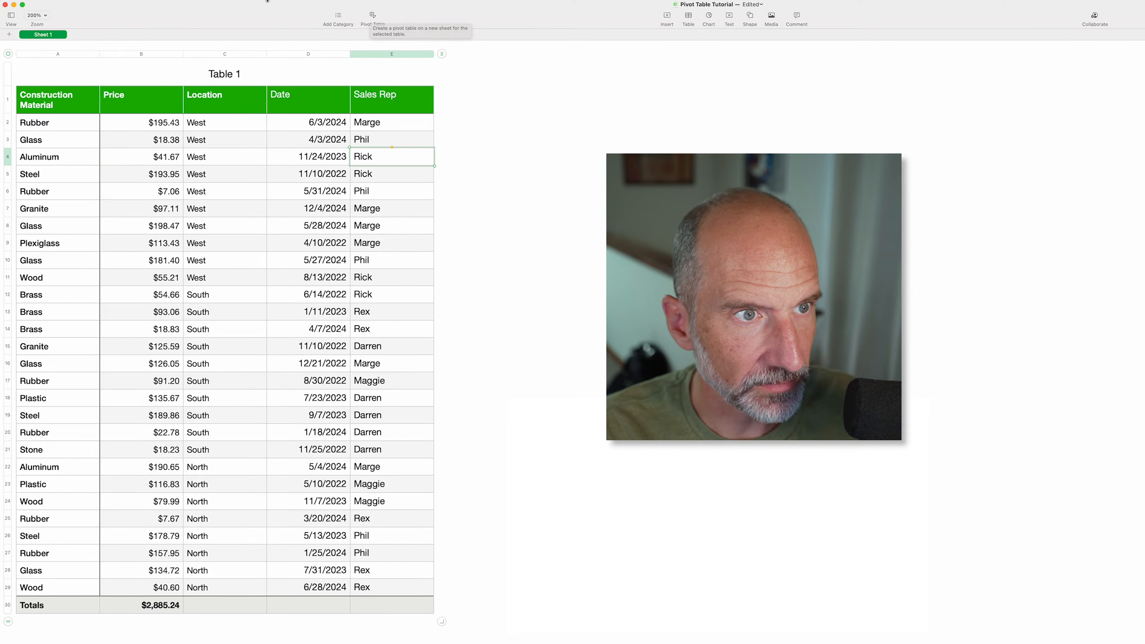
mouse_move(256, 3)
left_click(208, 3)
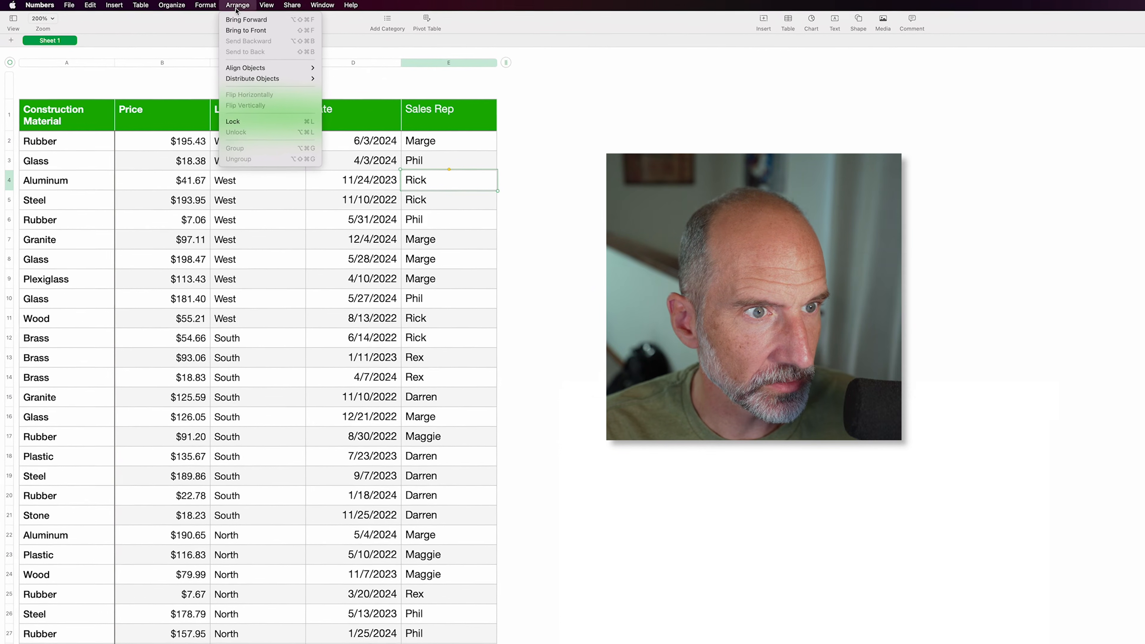
mouse_move(143, 6)
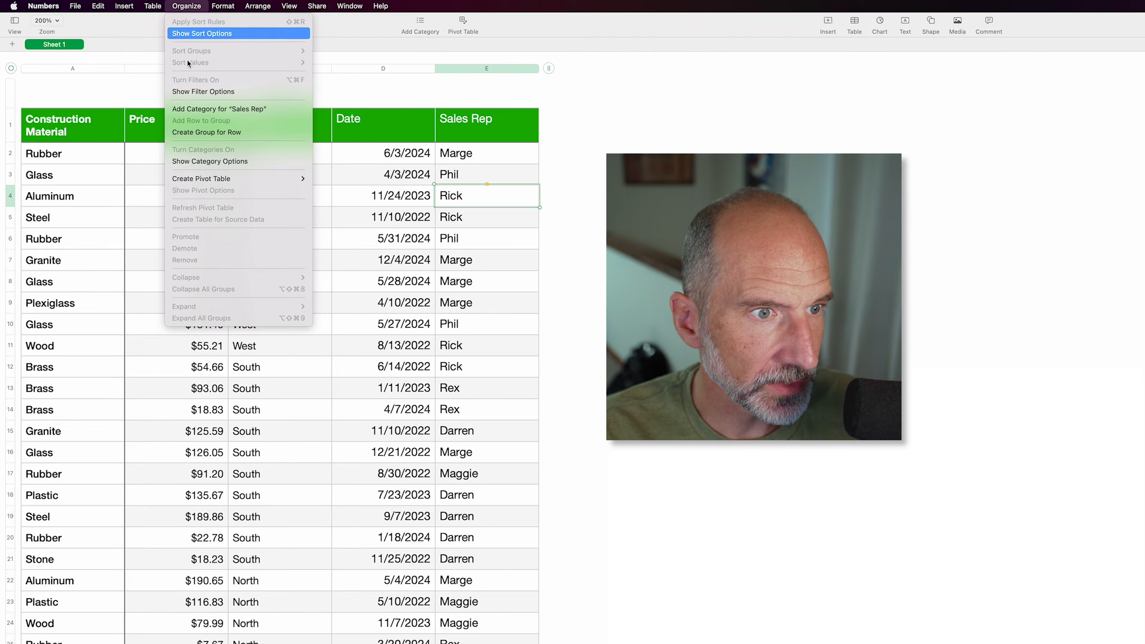
mouse_move(232, 183)
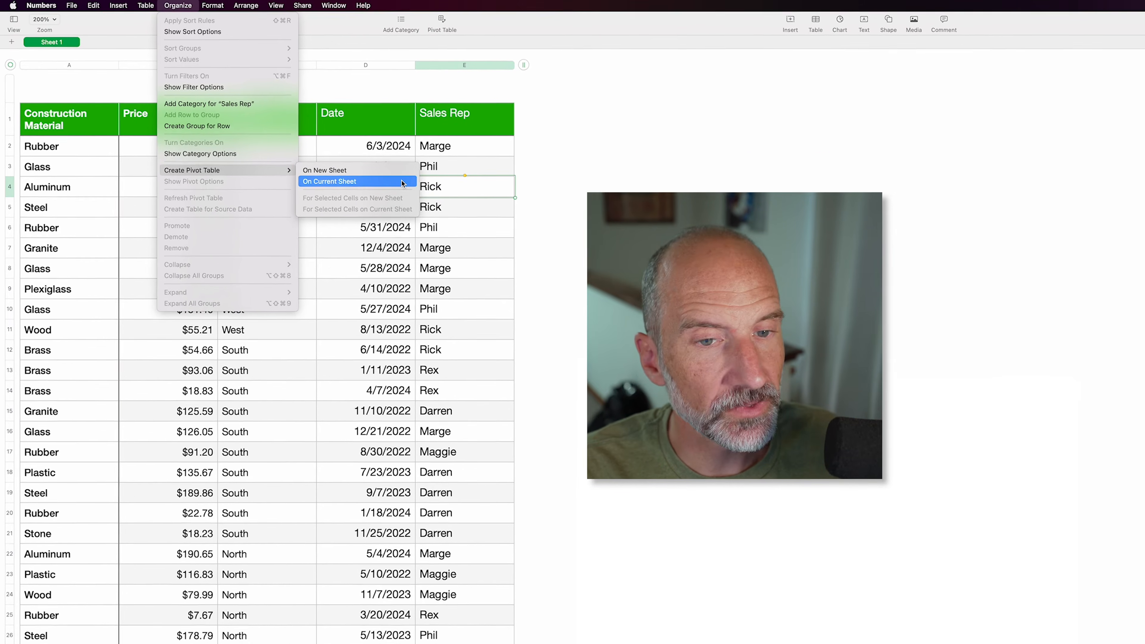
left_click(421, 190)
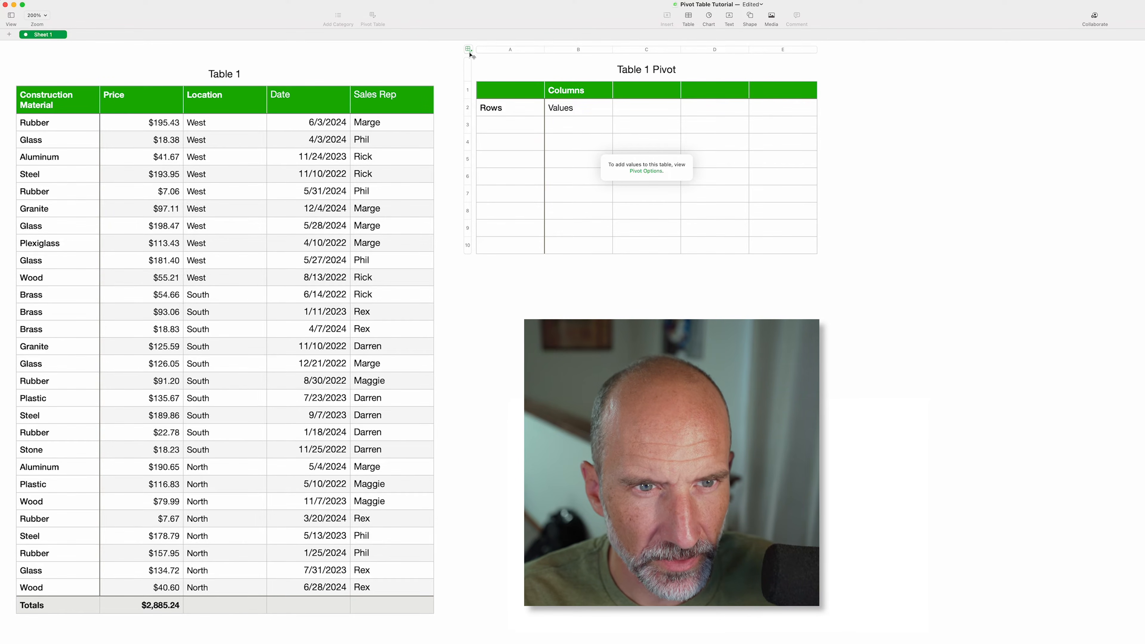
left_click_drag(469, 49, 515, 85)
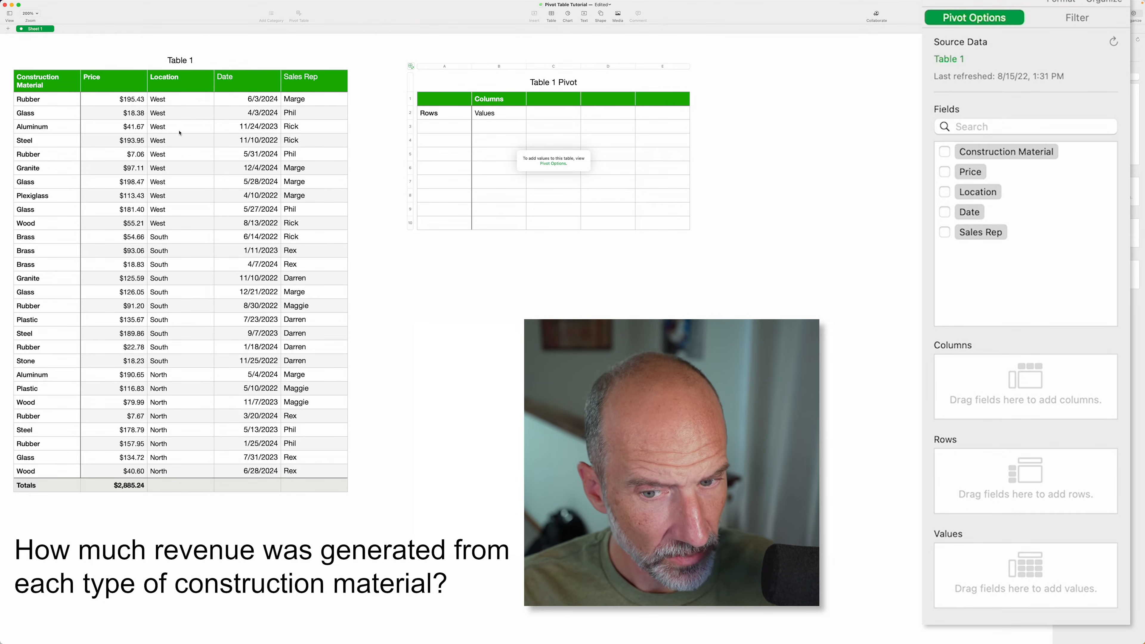
Set up the pivot table with Construction Material as rows and the sum of Price as values.
left_click(67, 91)
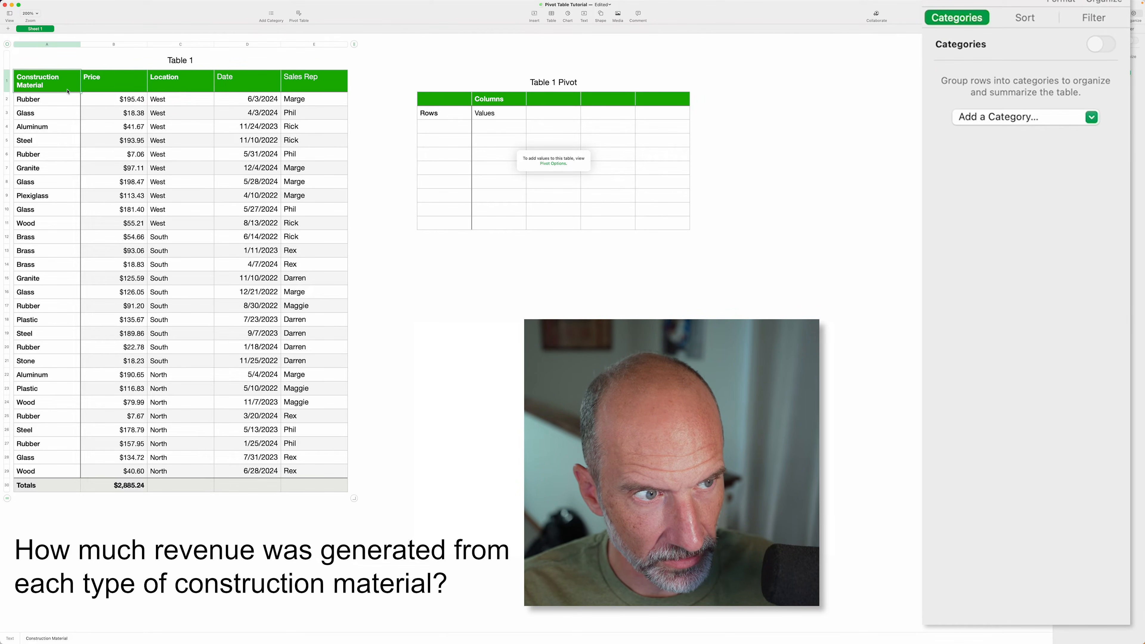
left_click(46, 129)
left_click(49, 148)
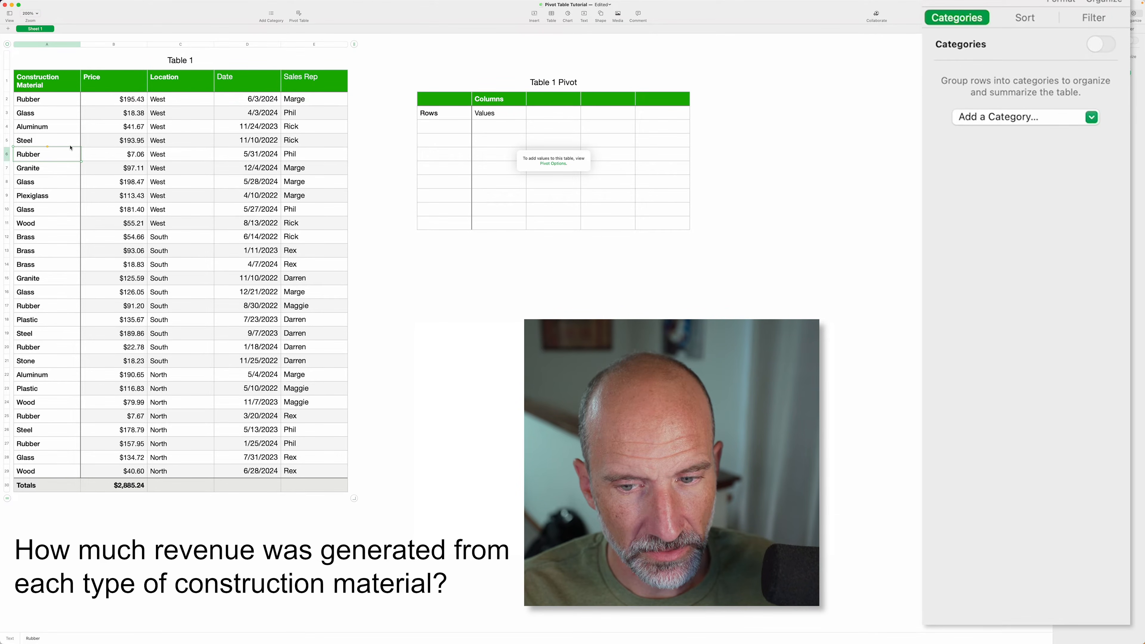
left_click(133, 90)
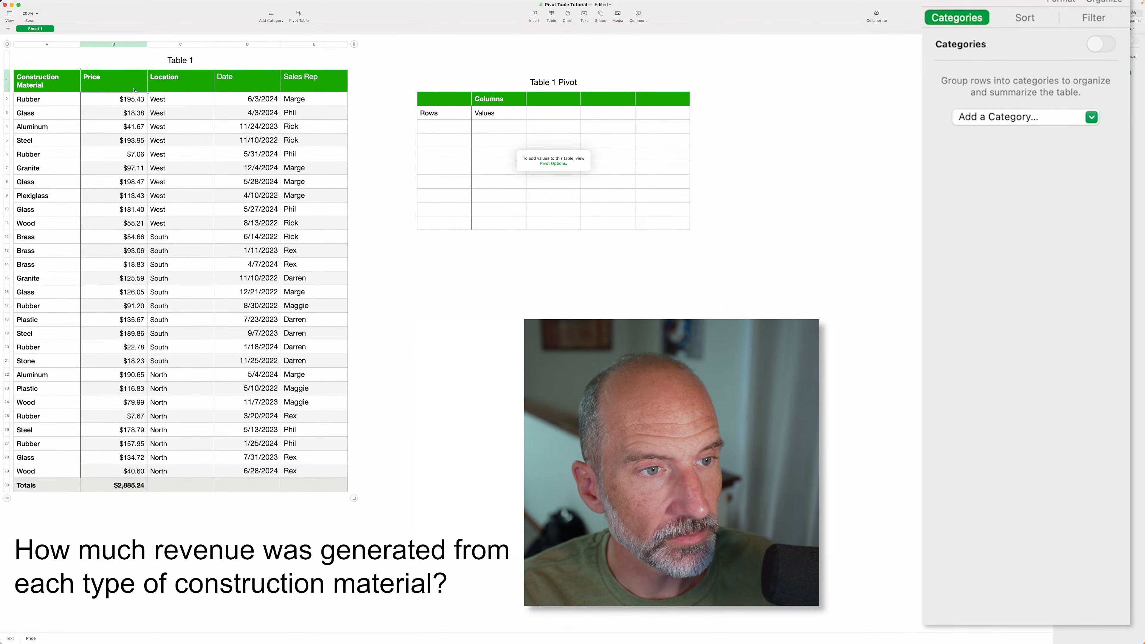
left_click(513, 138)
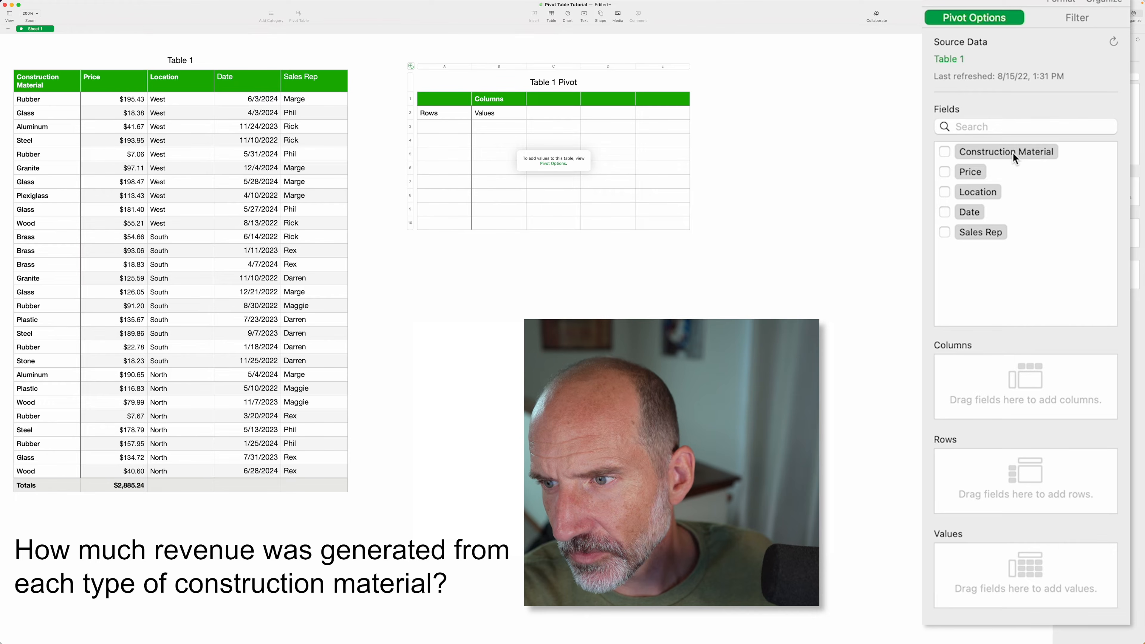
left_click_drag(1012, 153, 982, 470)
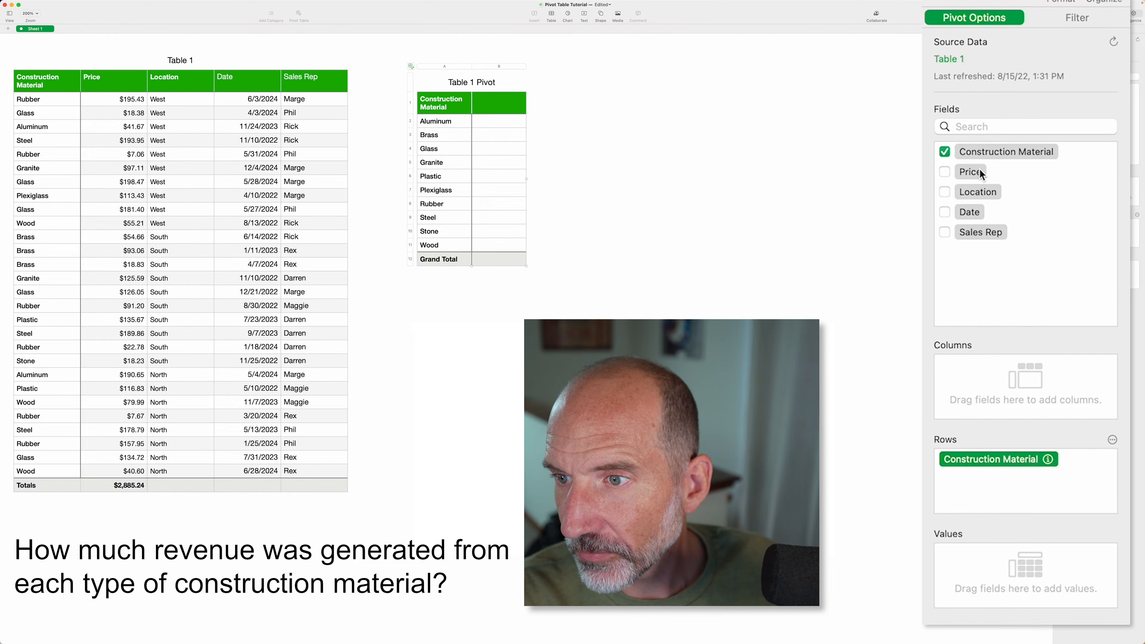
left_click_drag(981, 174, 1012, 556)
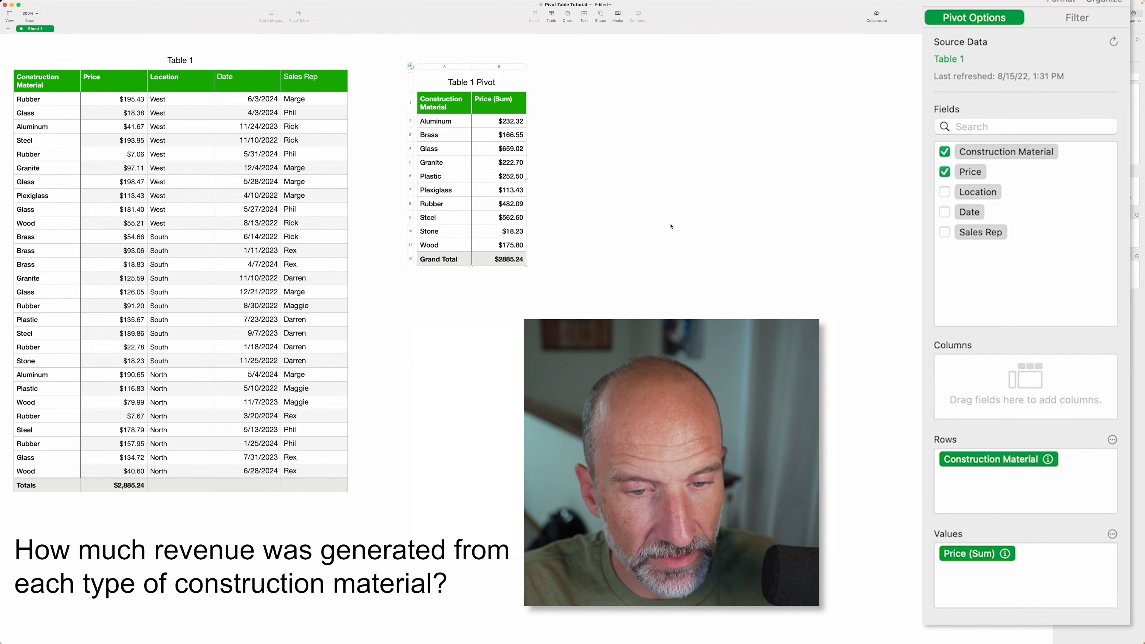
Compare the pivot table's grand total with the Price total and its SUM formula in the footer of Table 1.
left_click(490, 260)
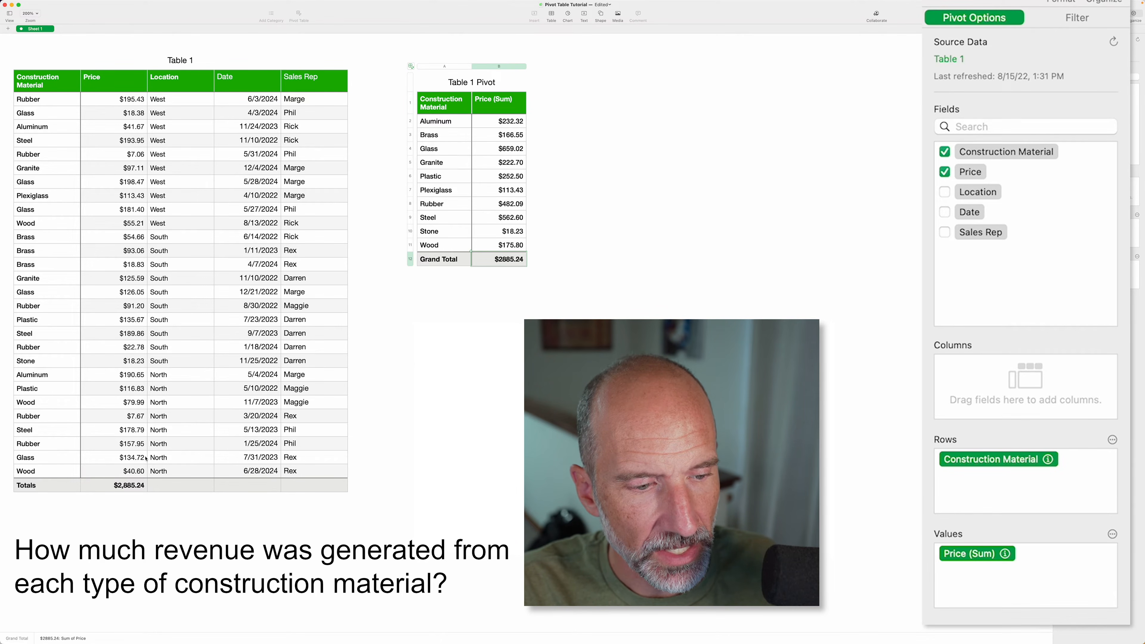
left_click(125, 485)
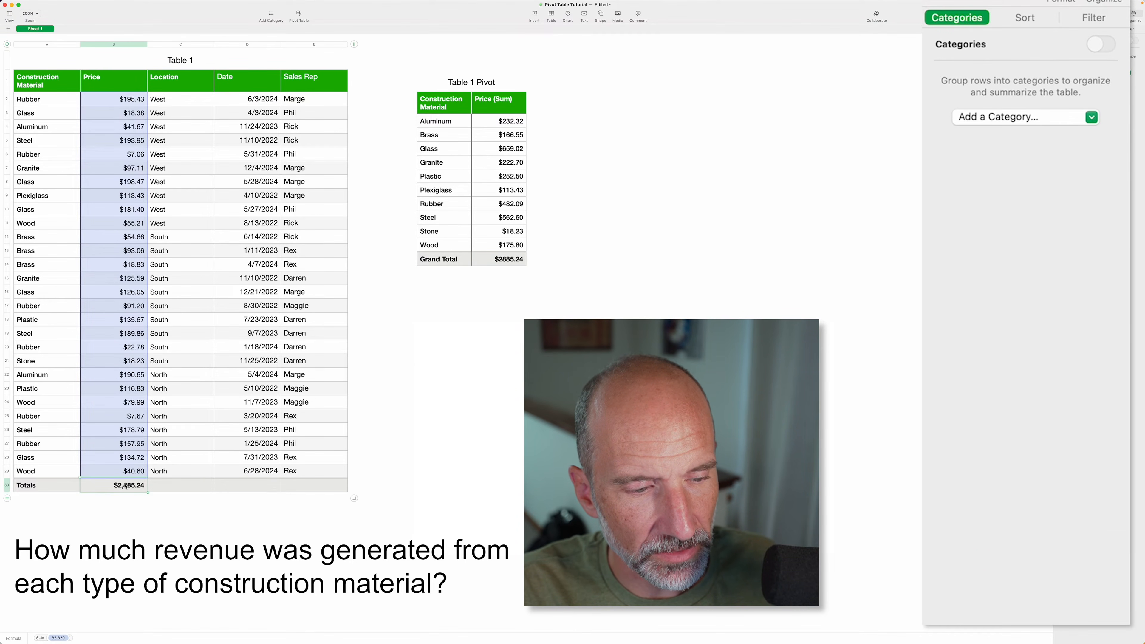
double_click(126, 485)
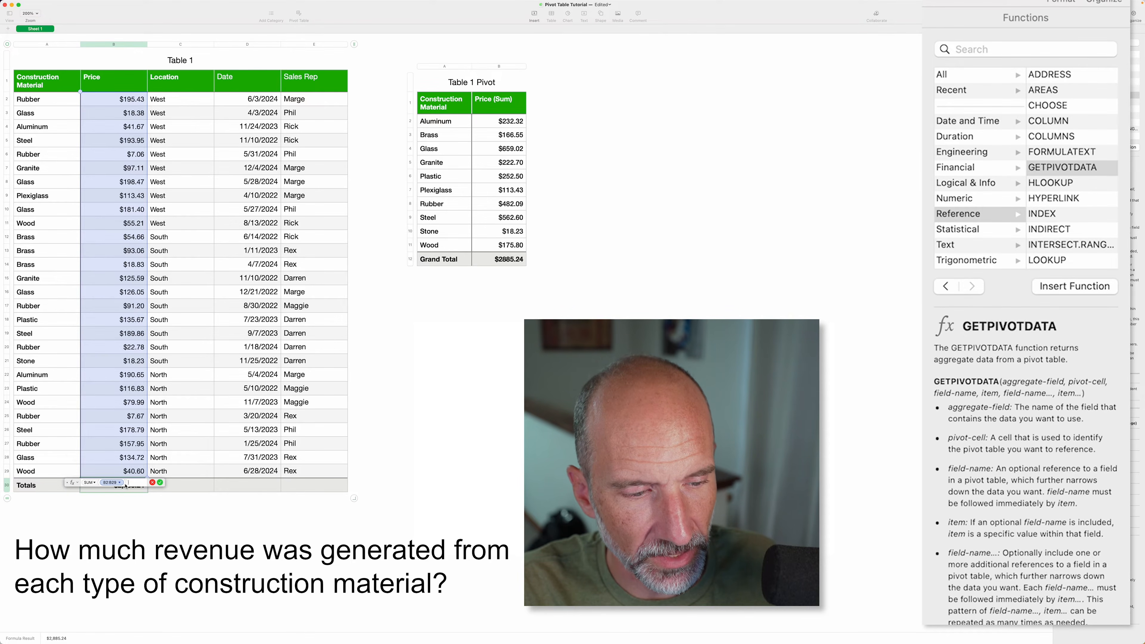
key("Escape")
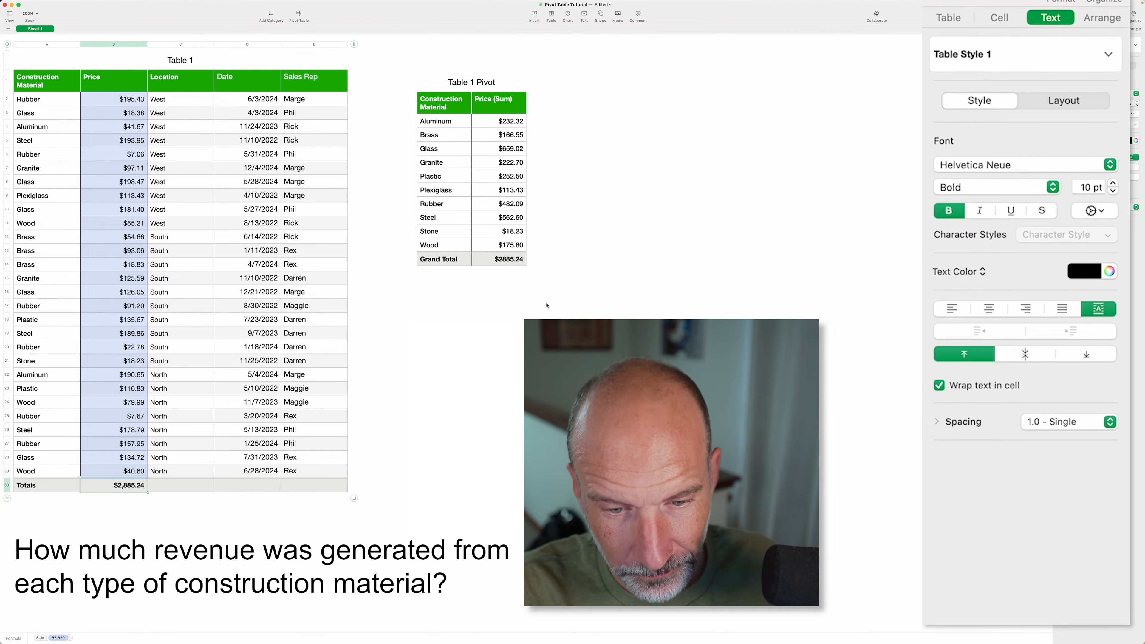
Try the Construction Material field as pivot columns instead of rows, and move it back to the rows.
left_click(510, 224)
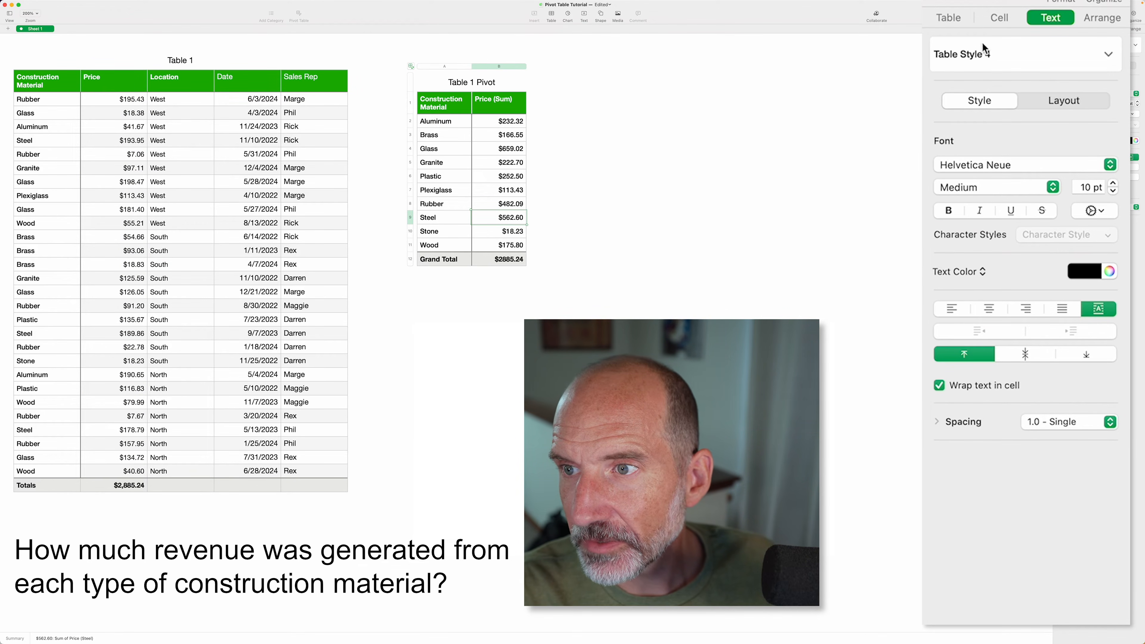
left_click(487, 177)
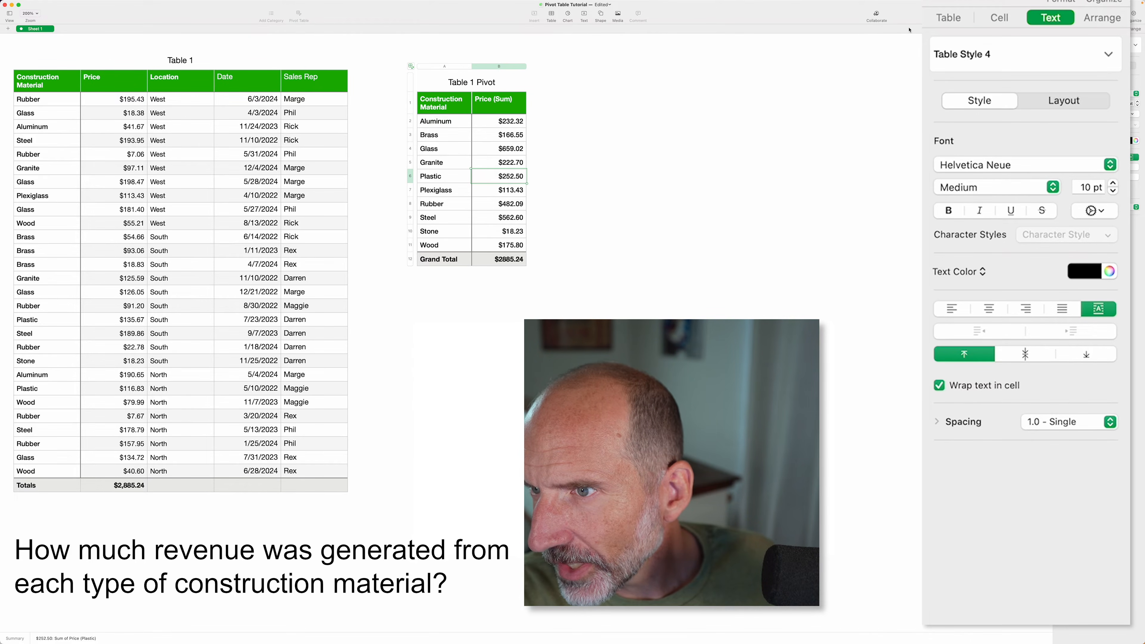
left_click(1136, 14)
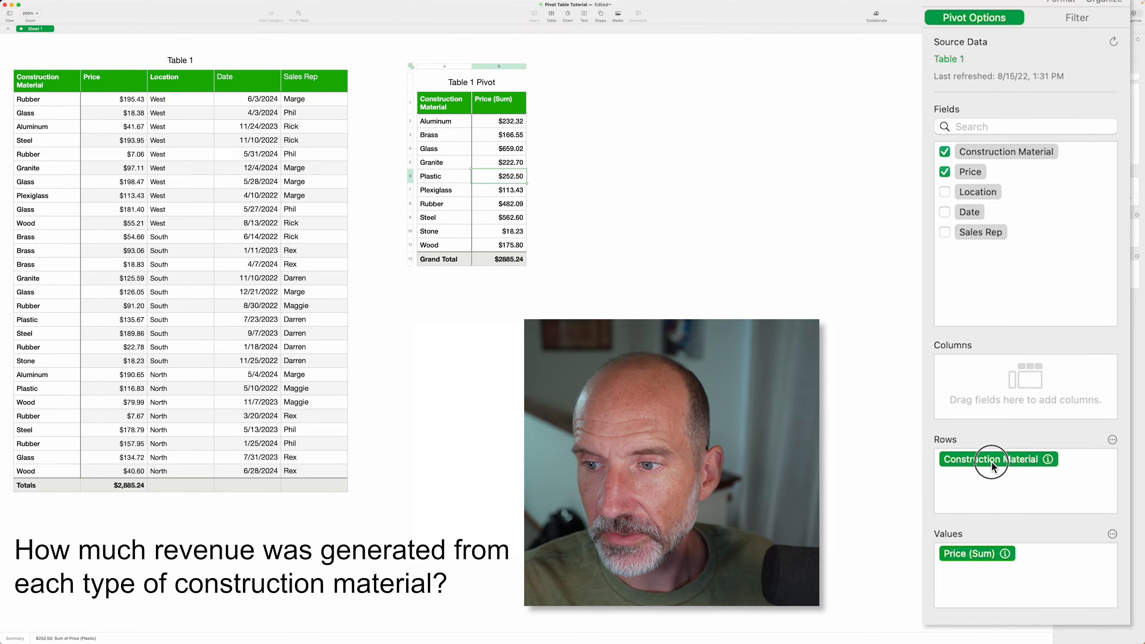
left_click_drag(990, 462, 990, 403)
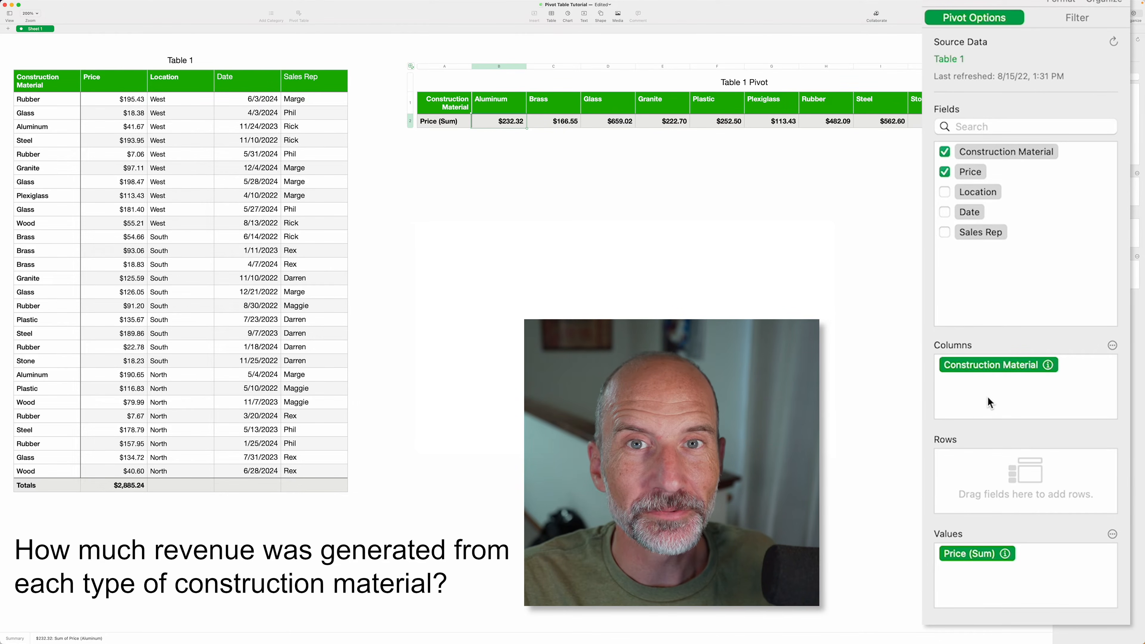
scroll(541, 271, "right", 3)
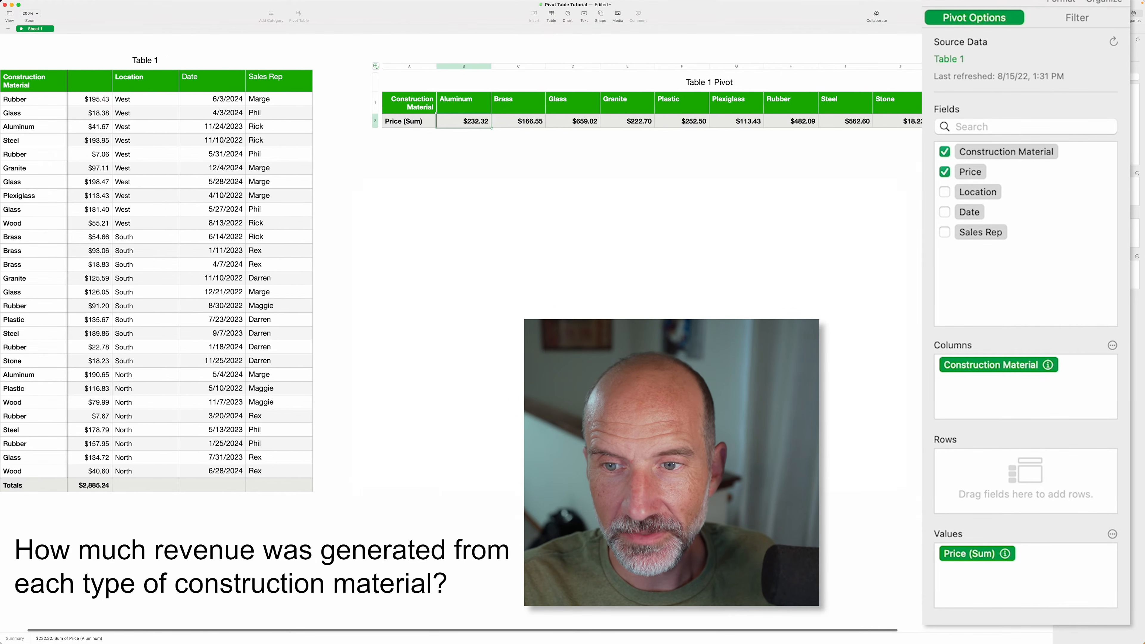
scroll(541, 271, "left", 2)
scroll(450, 271, "left", 2)
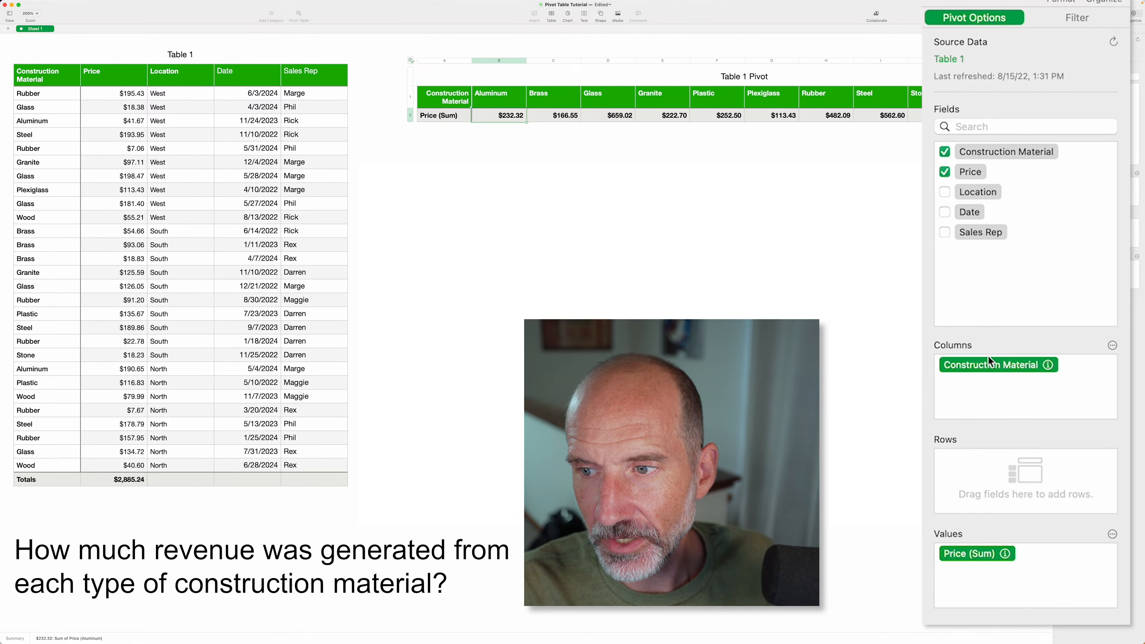
left_click_drag(992, 365, 979, 457)
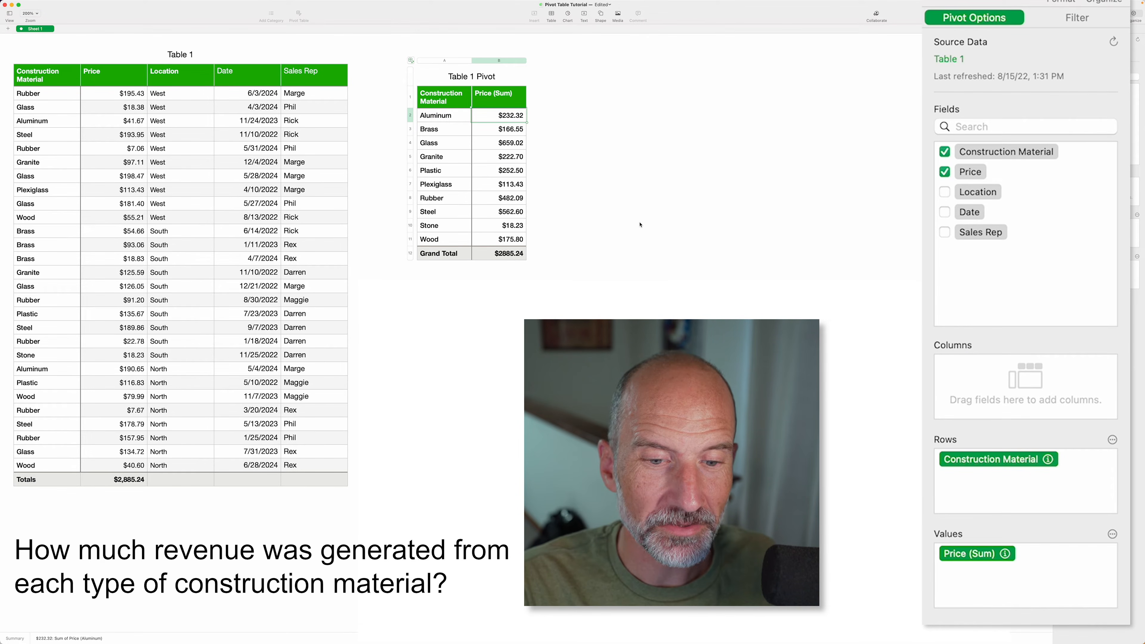
Replace Construction Material with Sales Rep as the row field of the pivot table.
left_click(507, 255)
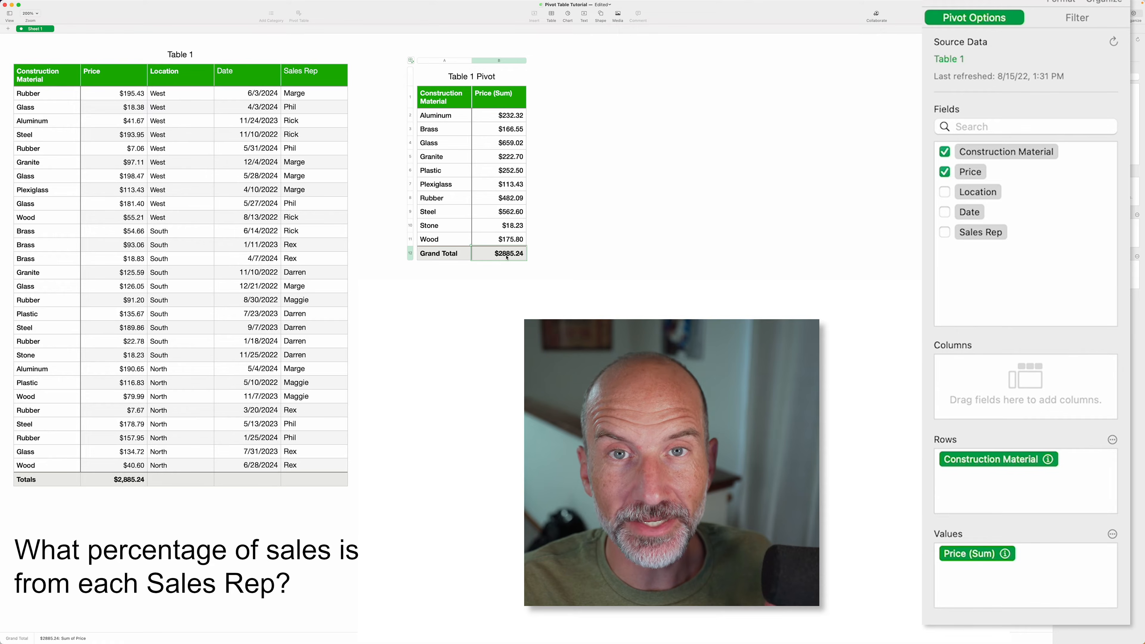
left_click(444, 184)
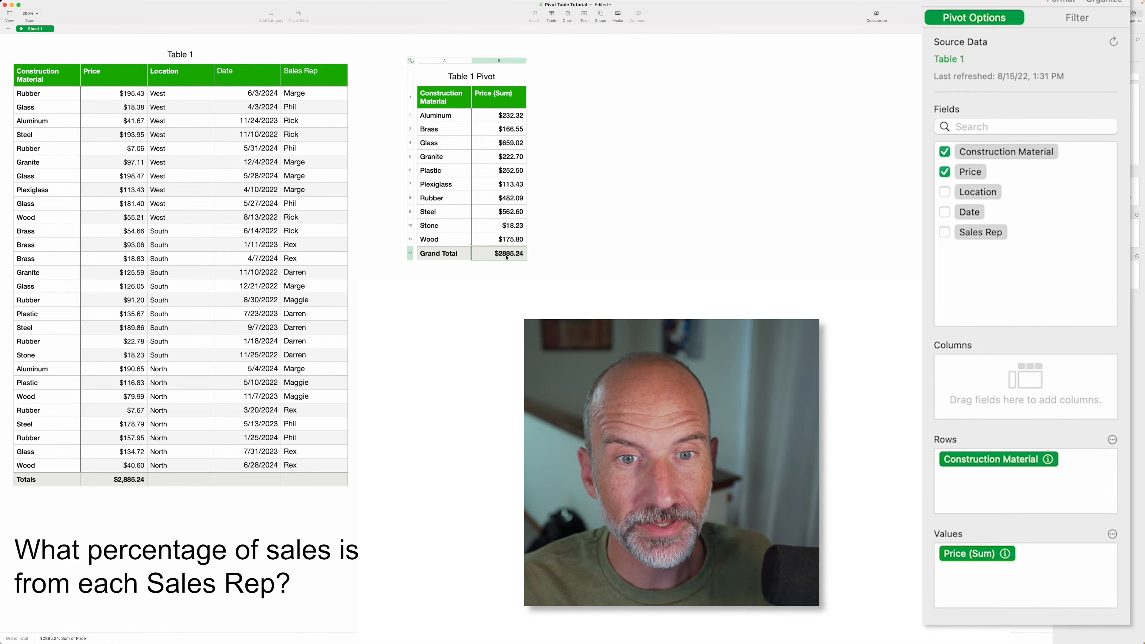
left_click(1048, 463)
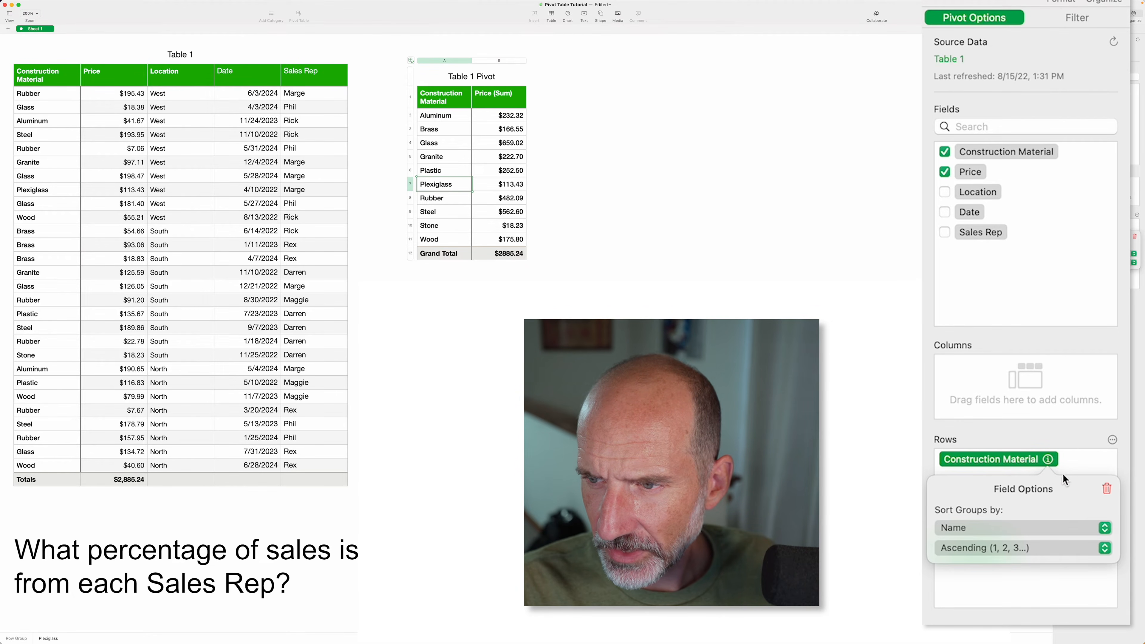
left_click(1107, 490)
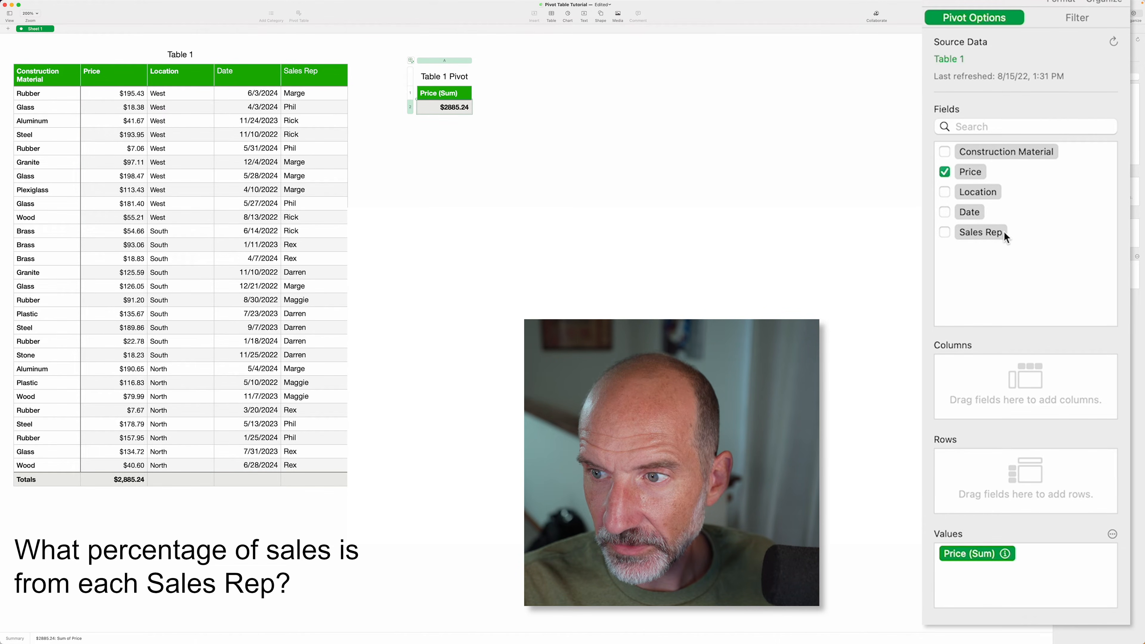
left_click_drag(1002, 232, 1002, 494)
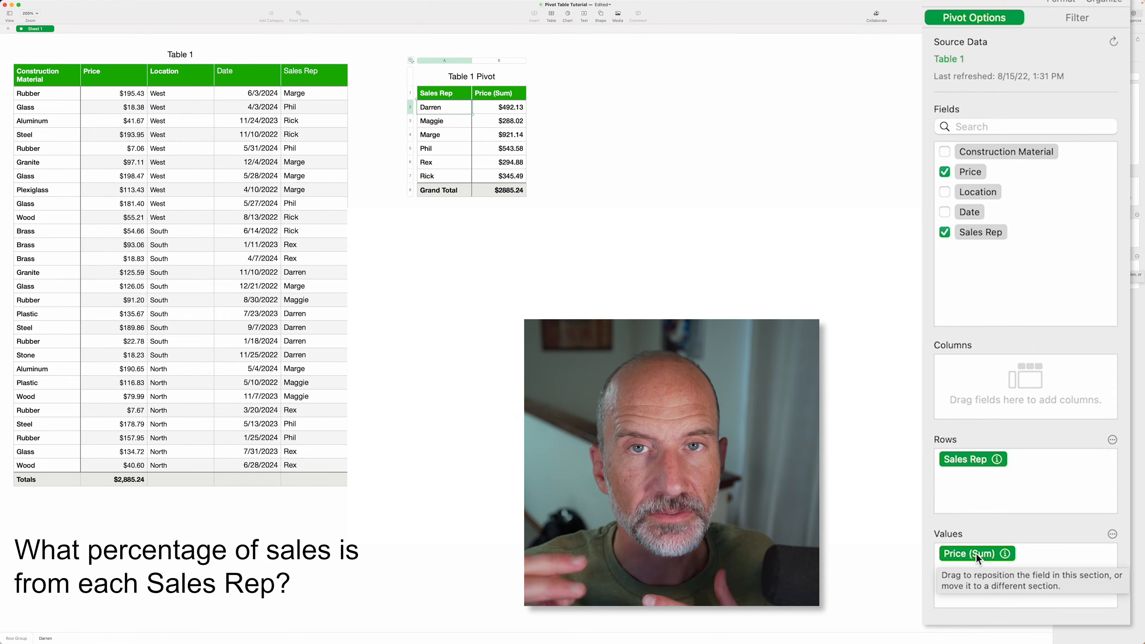
Show the summed Price values as % of Grand Total in the pivot table and deselect it.
left_click(1005, 553)
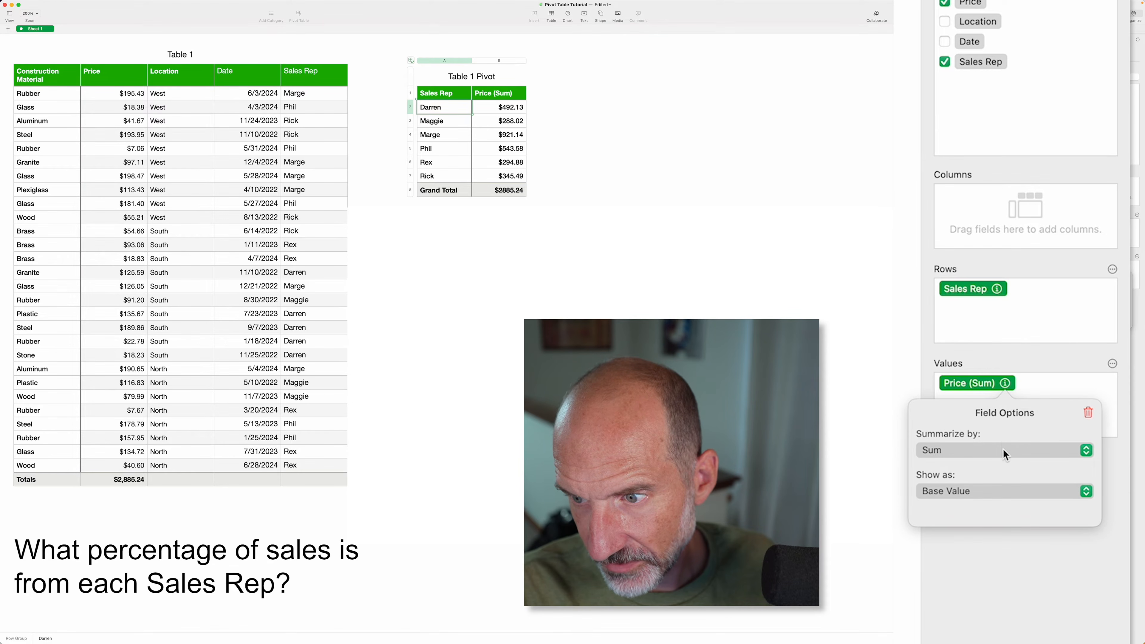
left_click(1005, 492)
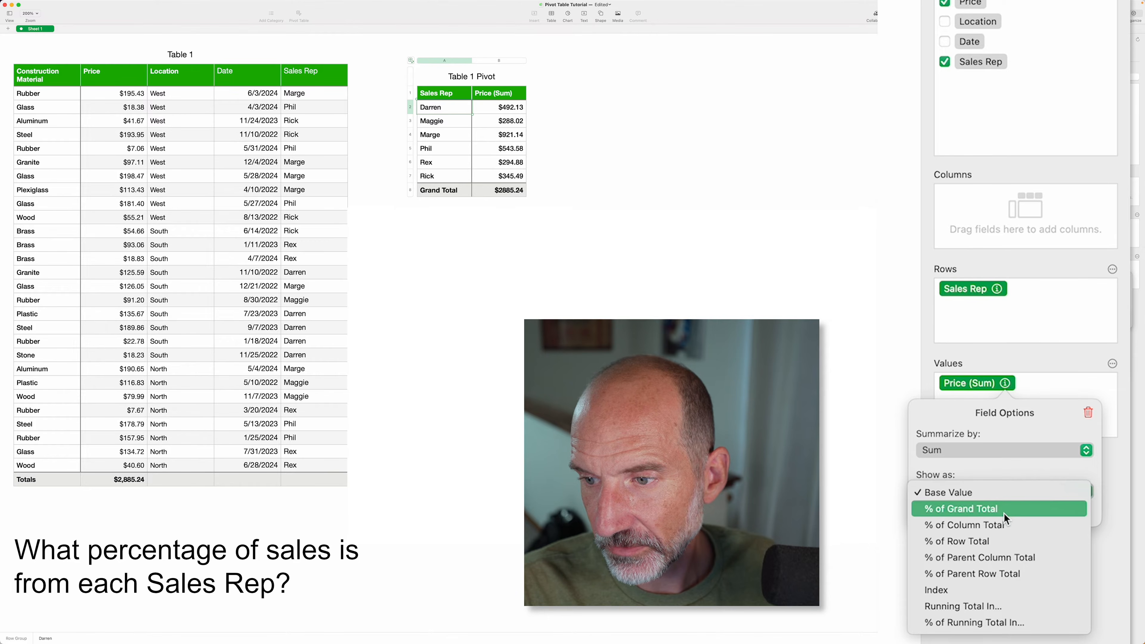
left_click(1003, 514)
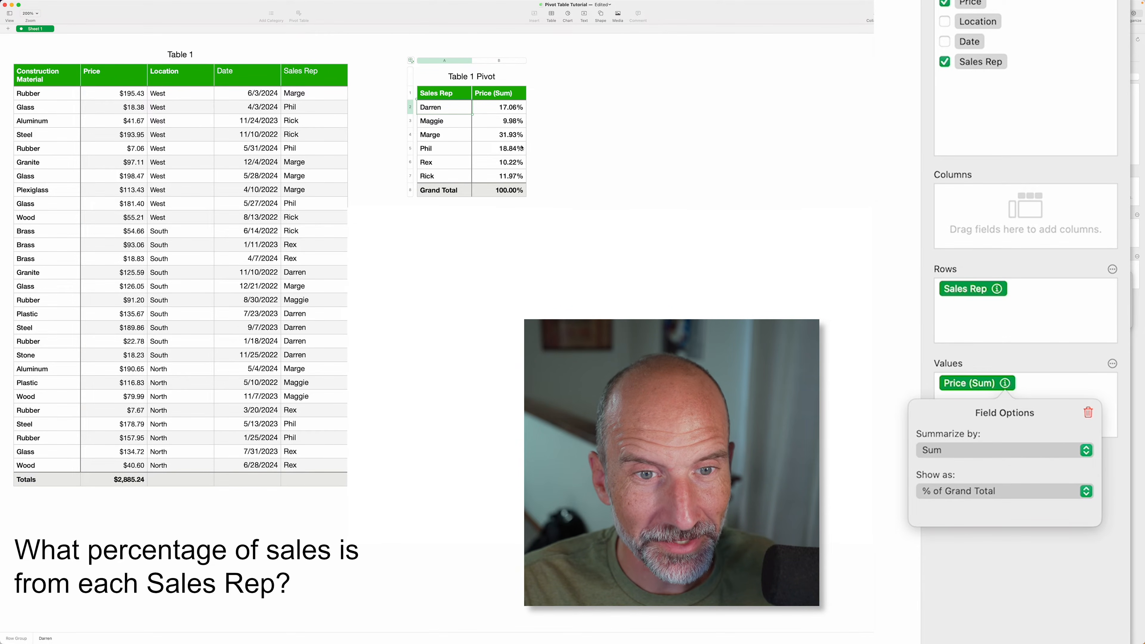
left_click(502, 111)
left_click(504, 123)
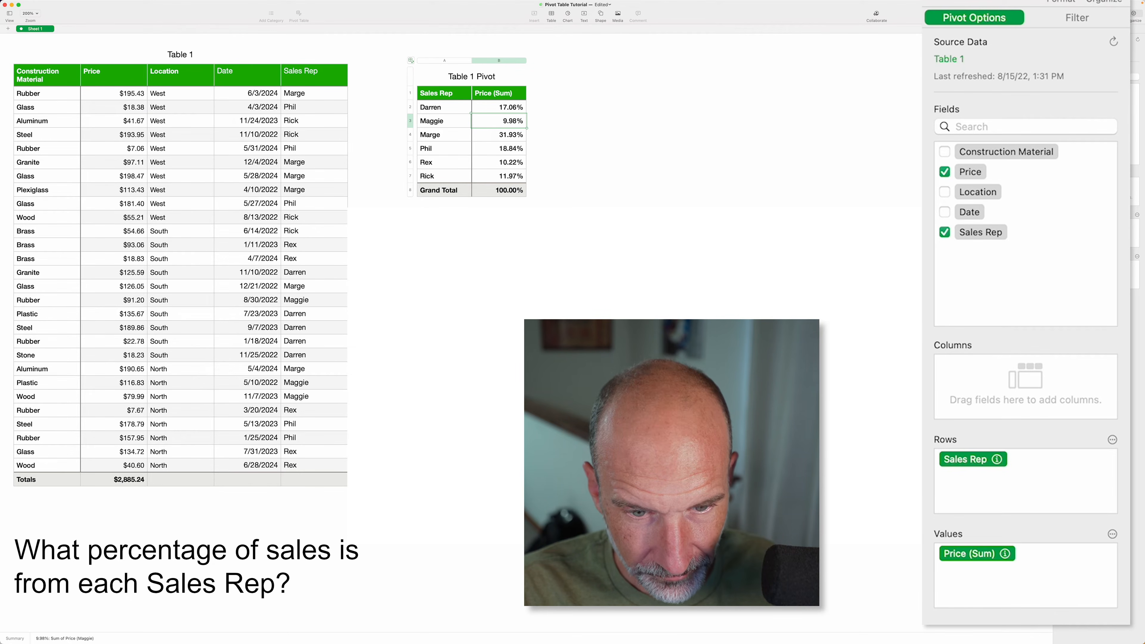
left_click(622, 330)
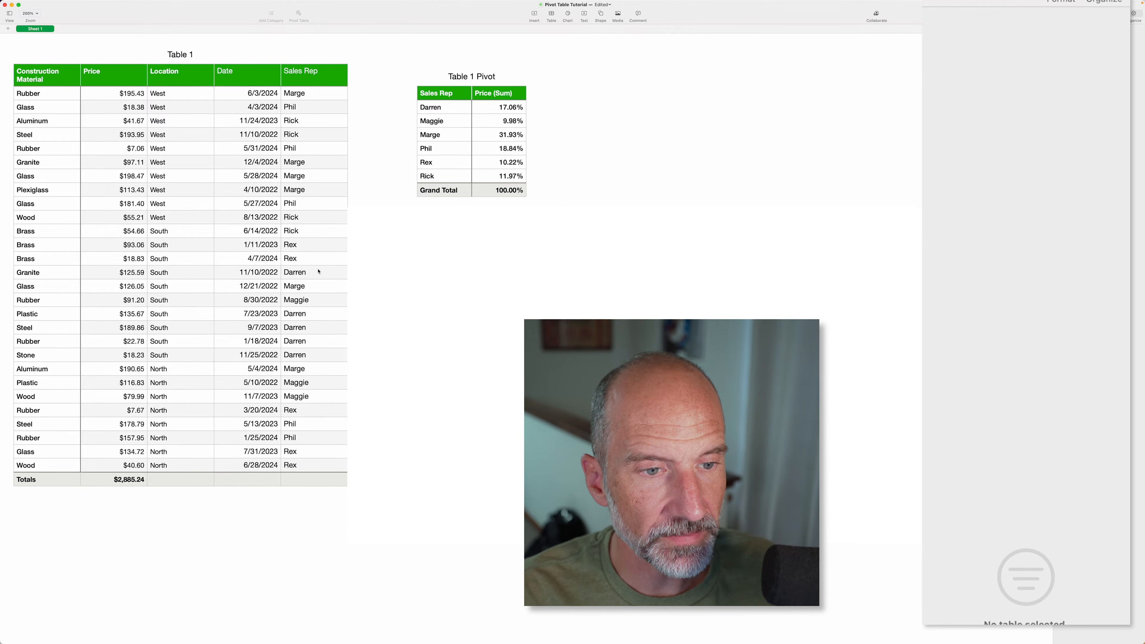
Set the pivot table's summed Price values to show as Base Value.
left_click(273, 186)
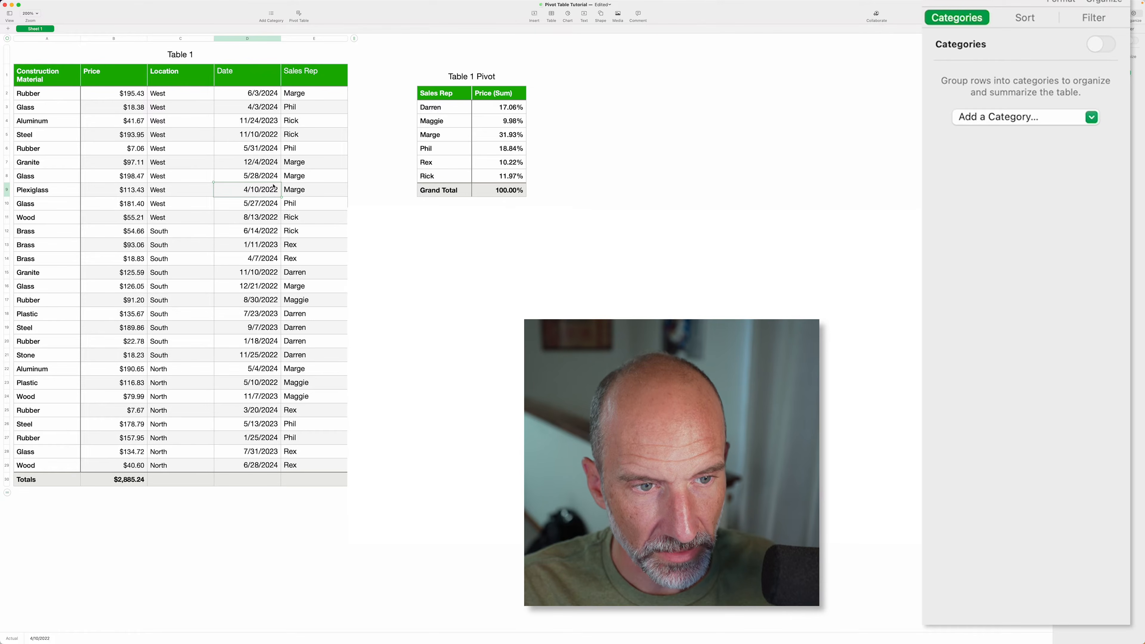
left_click(275, 204)
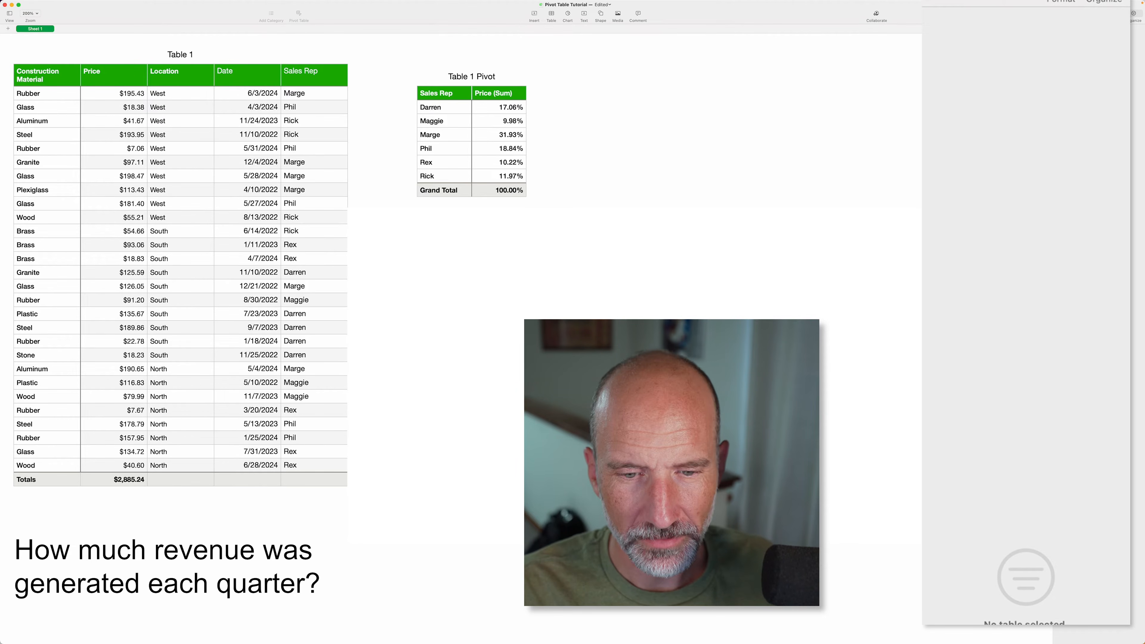
left_click(499, 176)
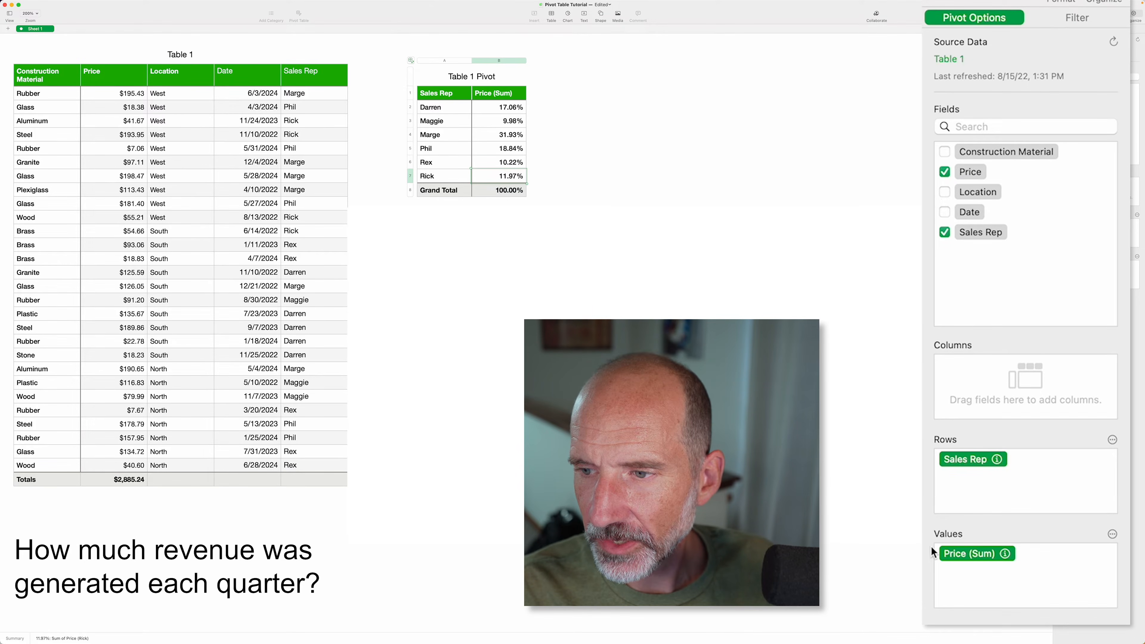
scroll(1005, 482, "down", 5)
left_click(1004, 385)
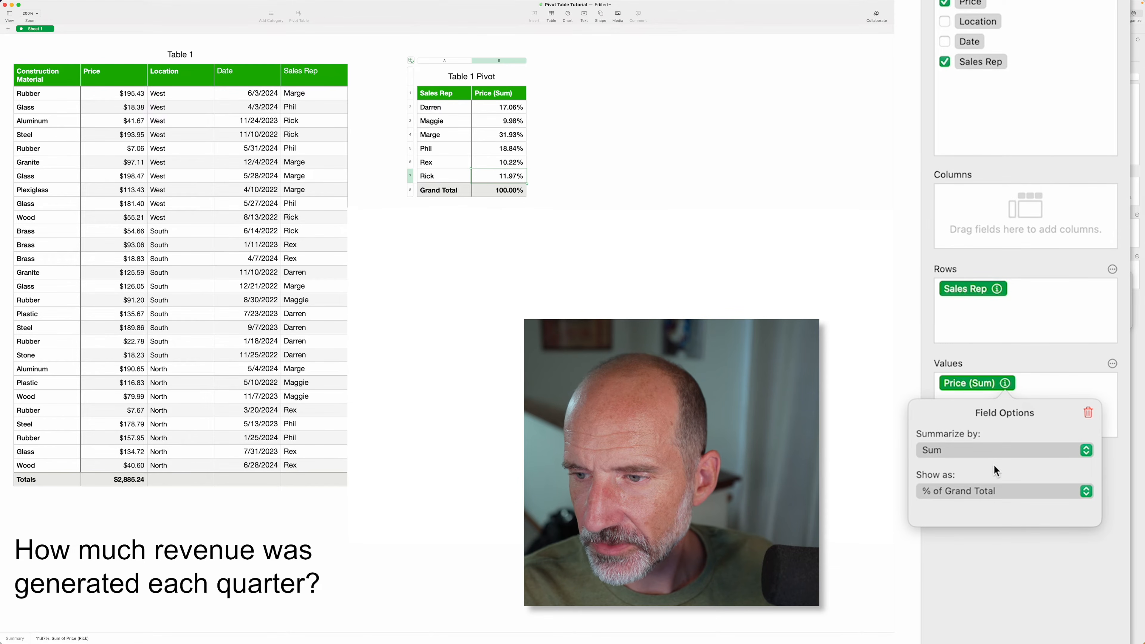
left_click(991, 487)
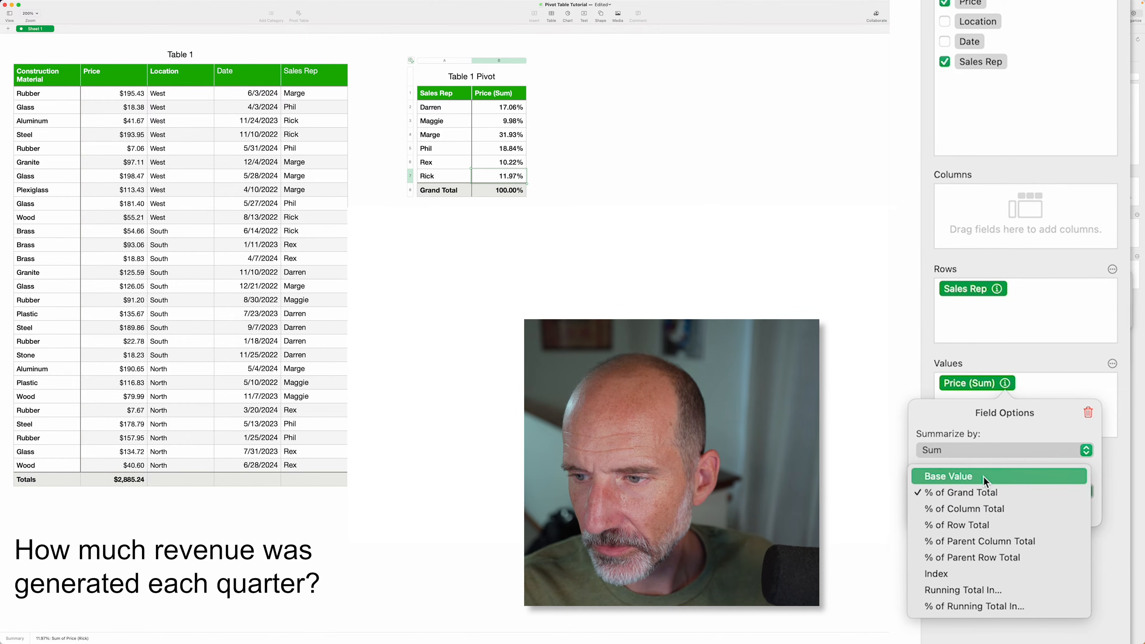
left_click(982, 477)
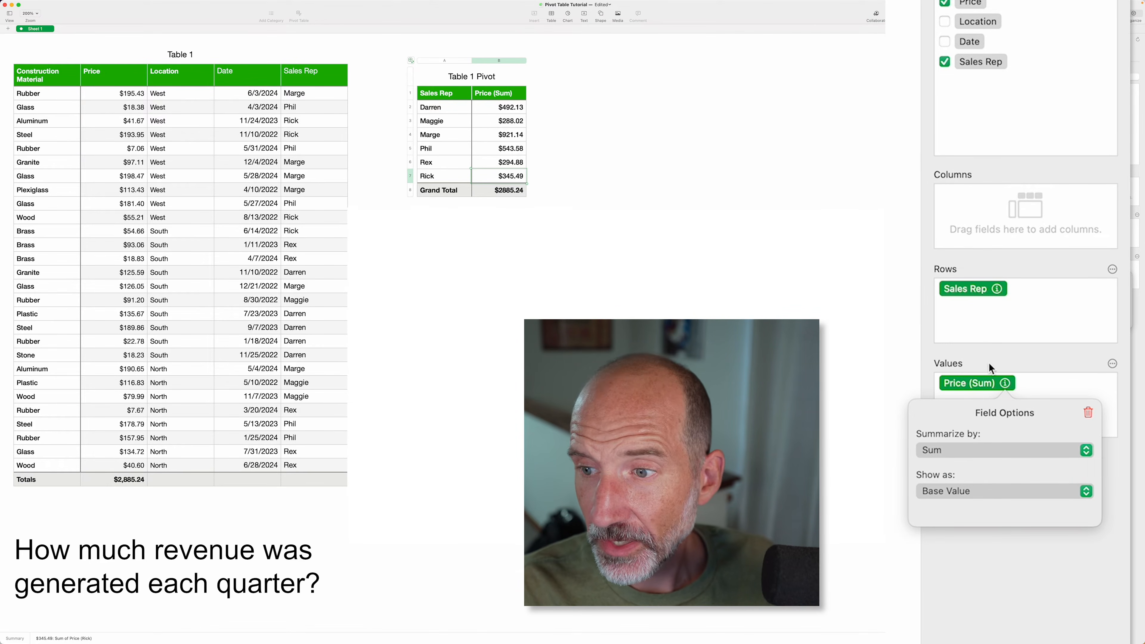
Replace Sales Rep with Date as the row field of the pivot table.
left_click(989, 288)
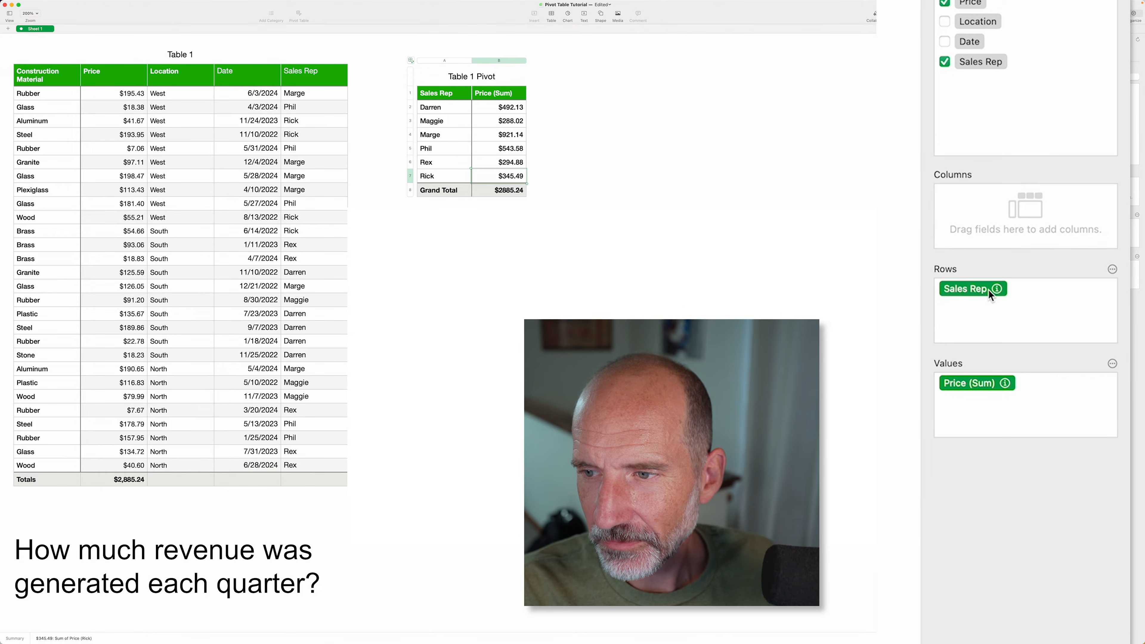
left_click(996, 290)
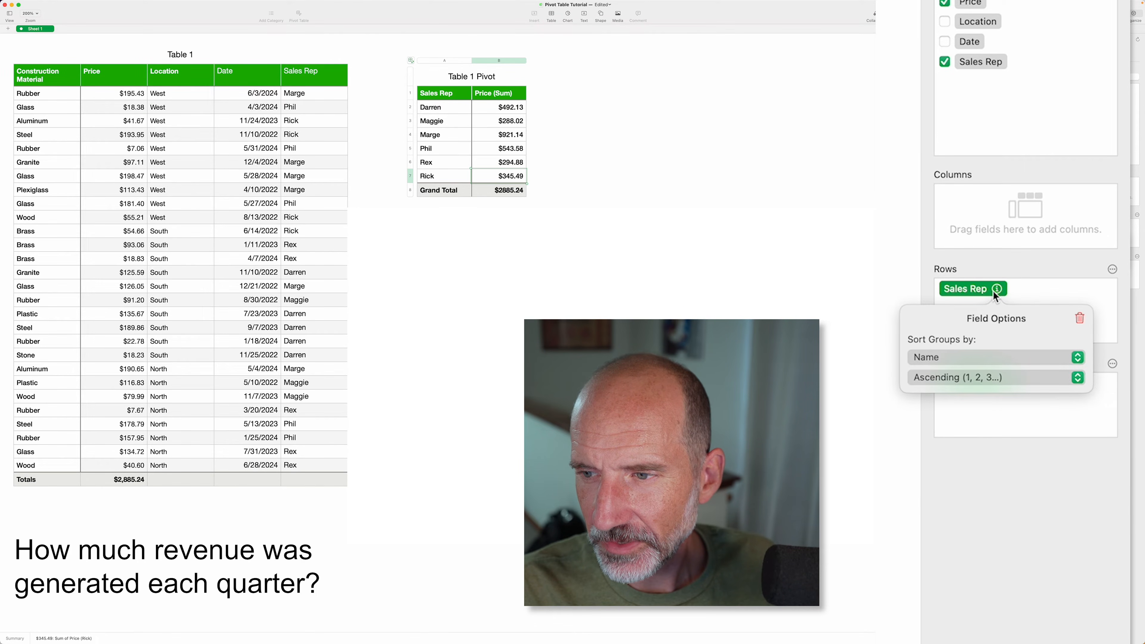
left_click(1076, 319)
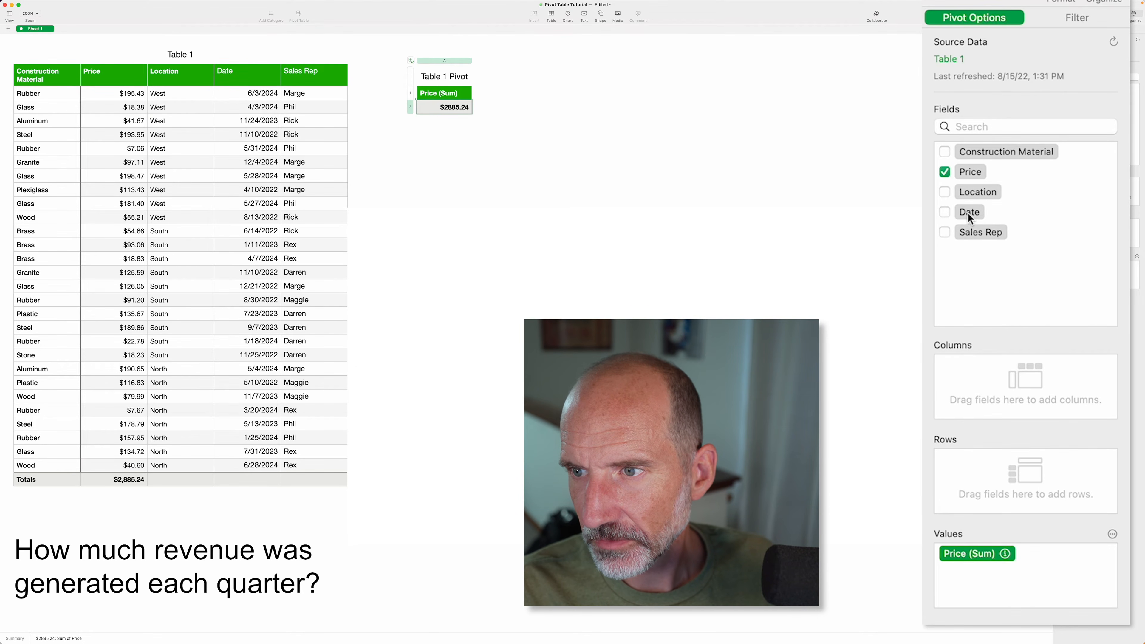
left_click_drag(970, 212, 960, 458)
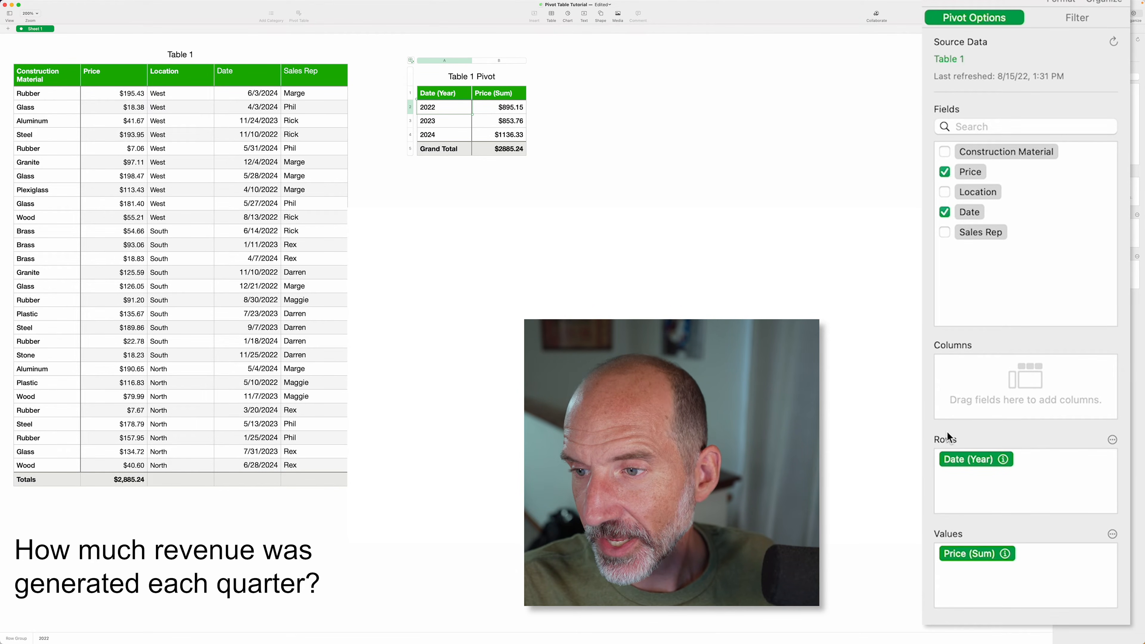
Group the pivot table's Date rows by Year-Quarter.
scroll(1004, 460, "down", 5)
left_click(1003, 289)
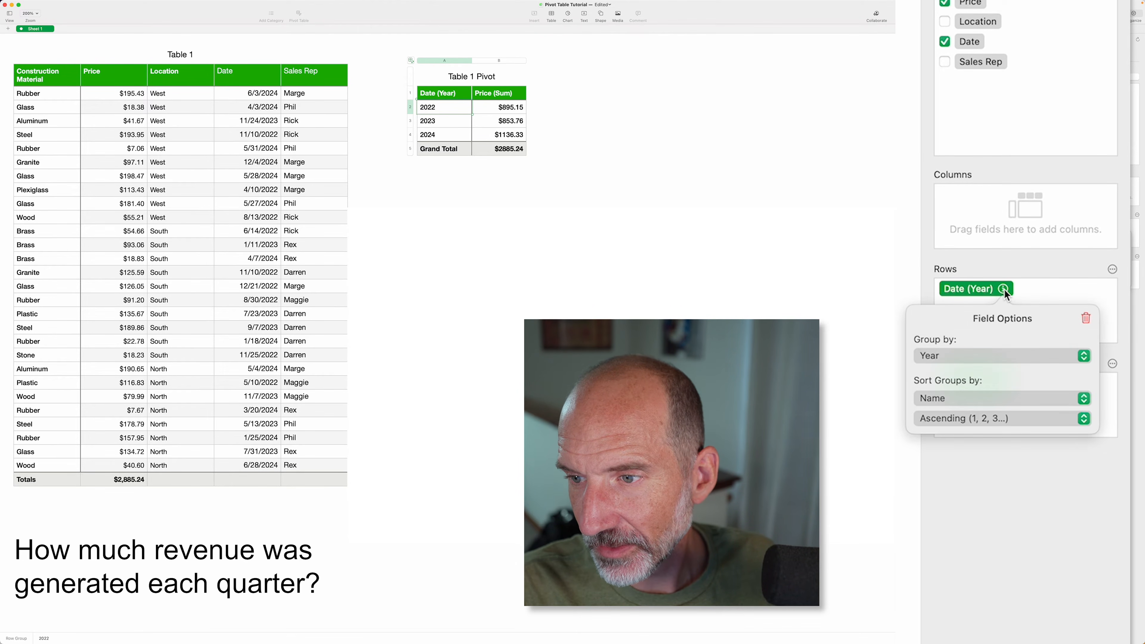
left_click(993, 356)
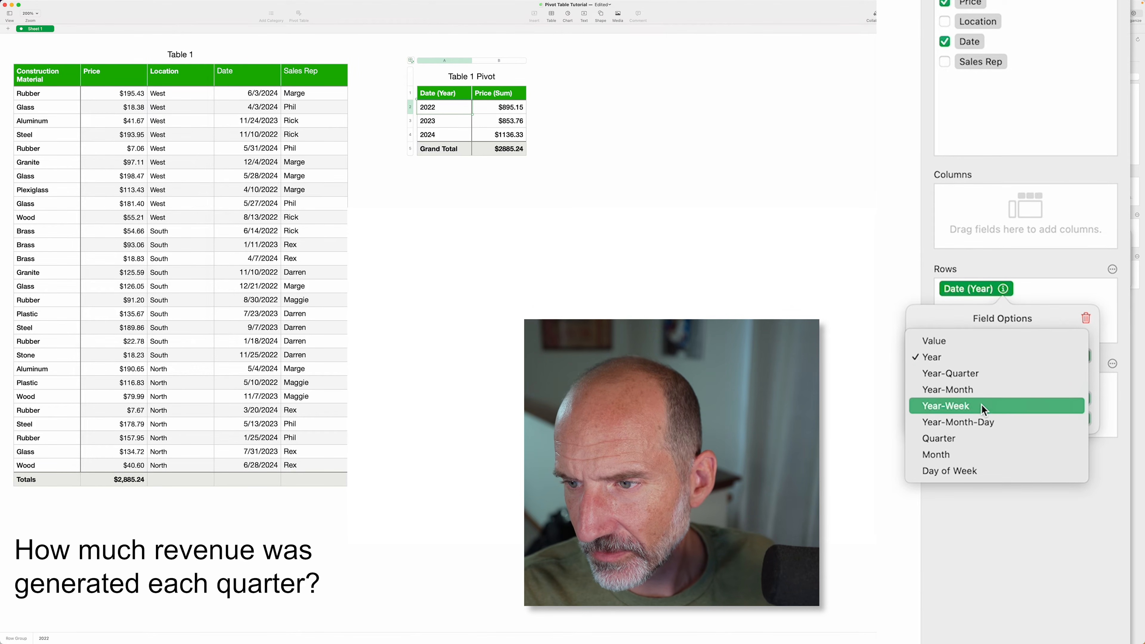
left_click(978, 376)
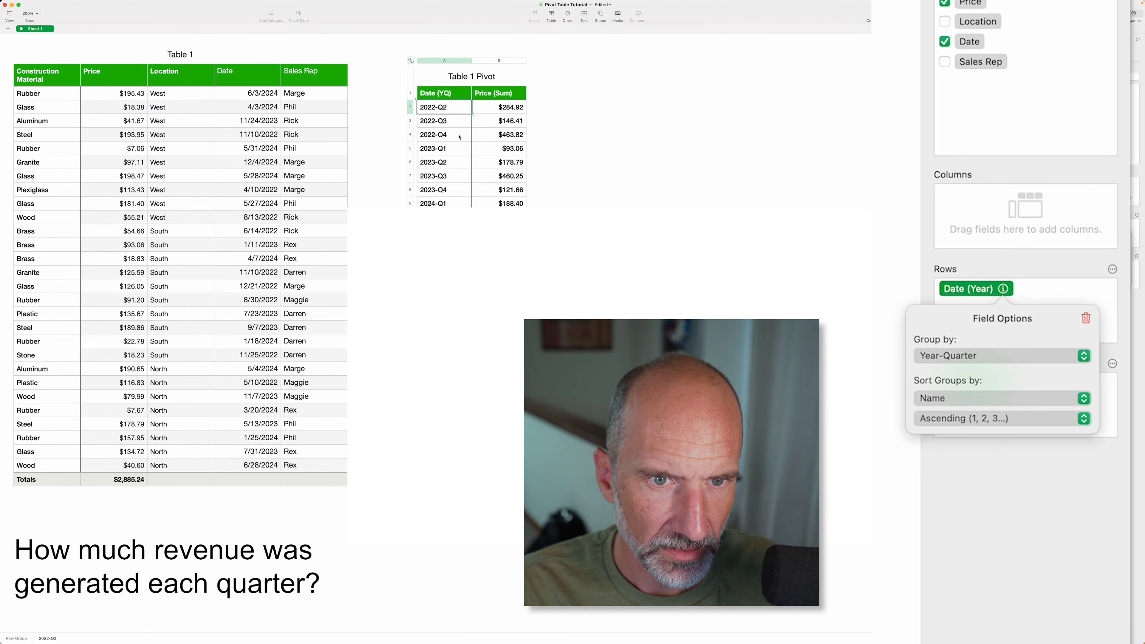
left_click(491, 109)
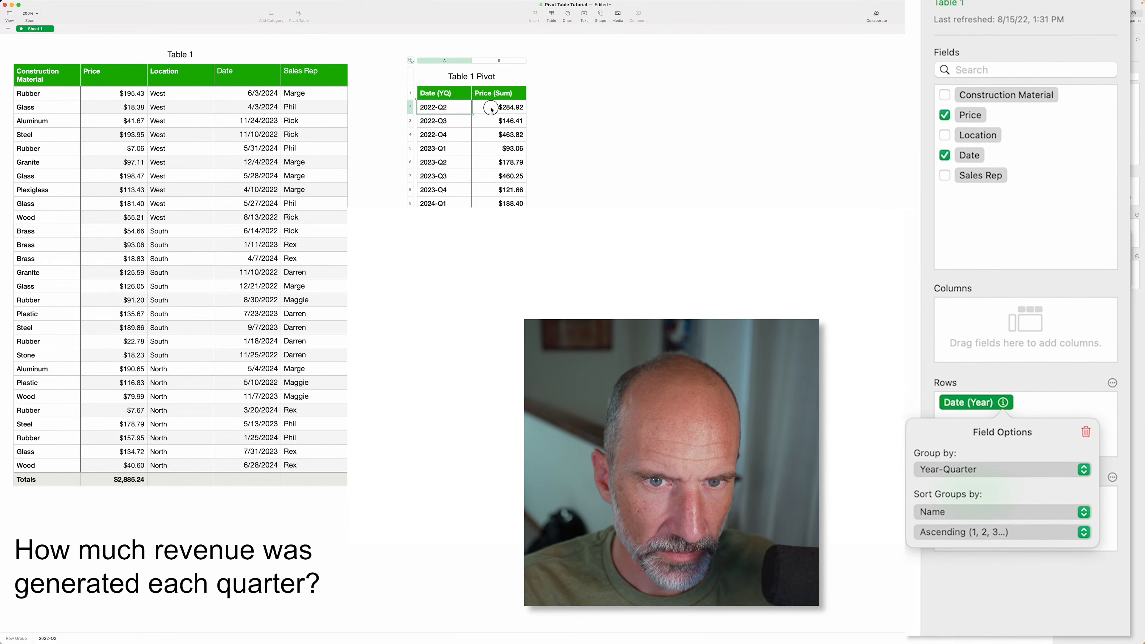
Replace Date with Location as the row field of the pivot table.
left_click(494, 123)
left_click(497, 135)
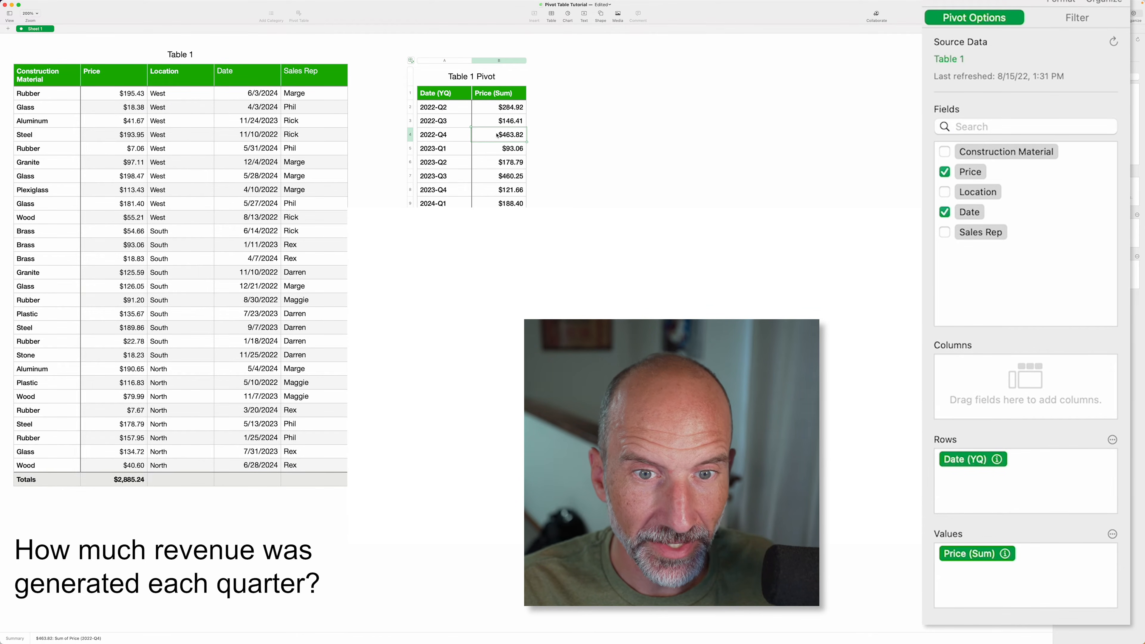
left_click(500, 153)
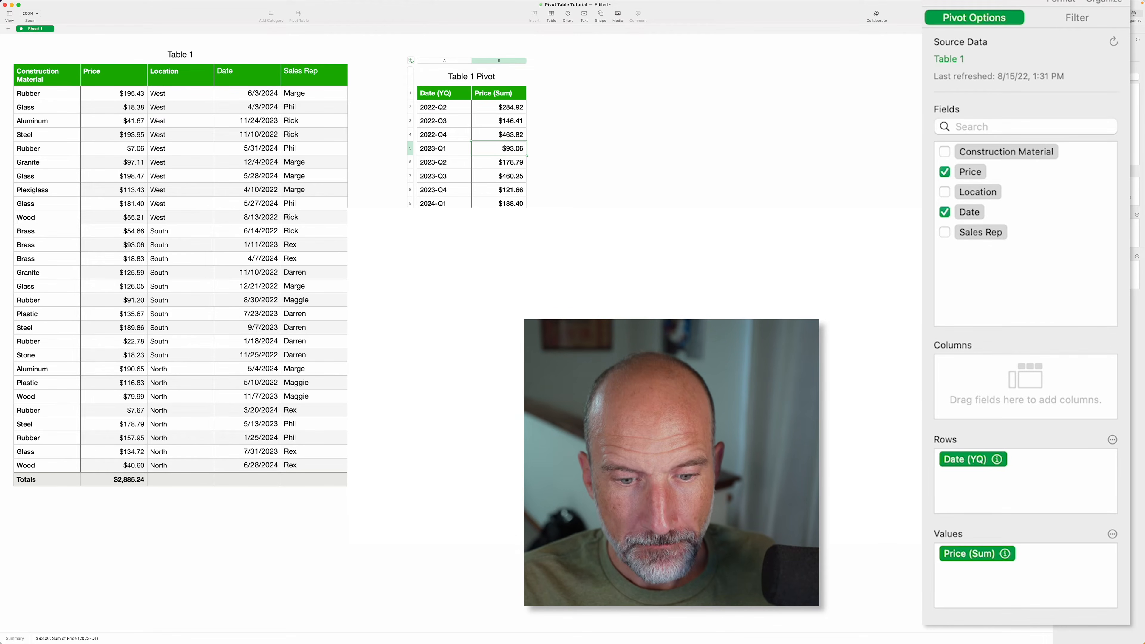
left_click(517, 193)
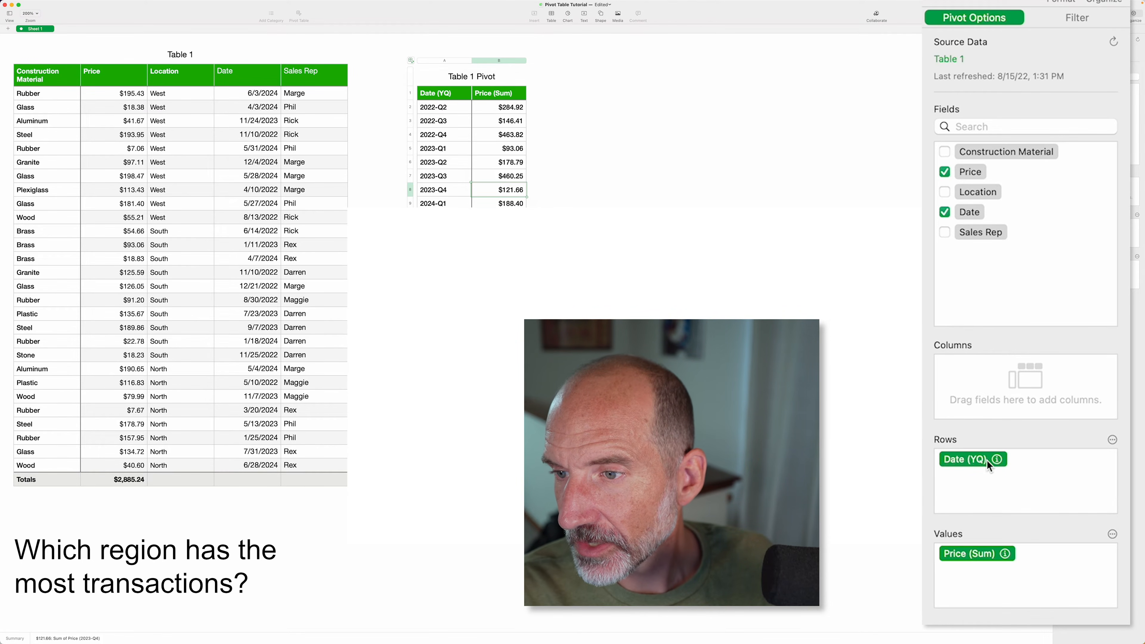
left_click_drag(989, 460, 1017, 300)
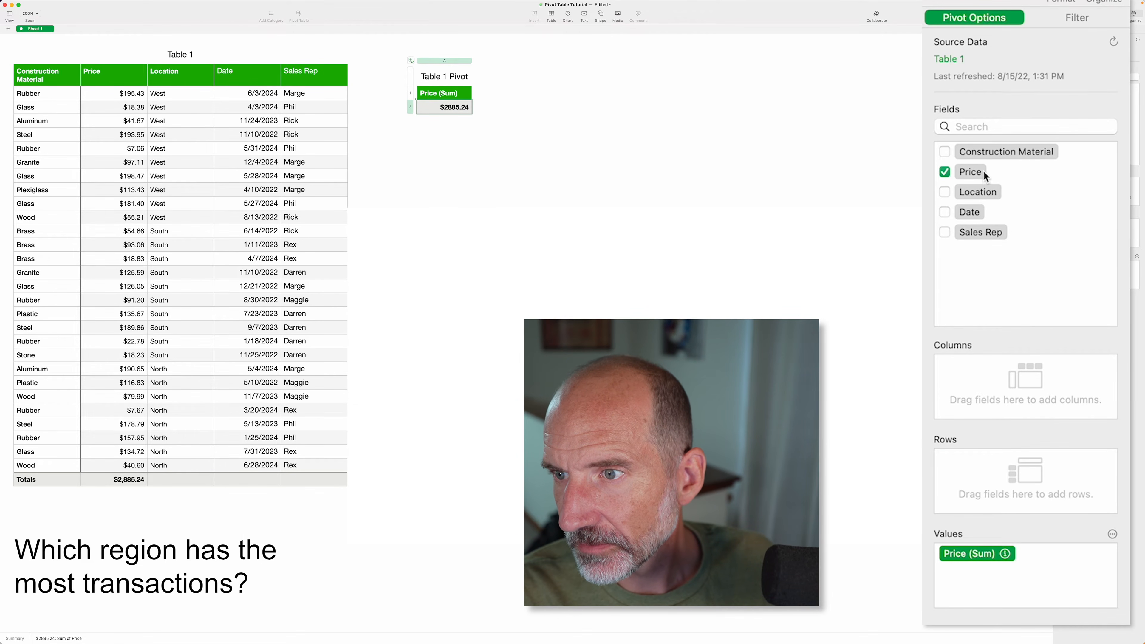
left_click_drag(979, 192, 1007, 469)
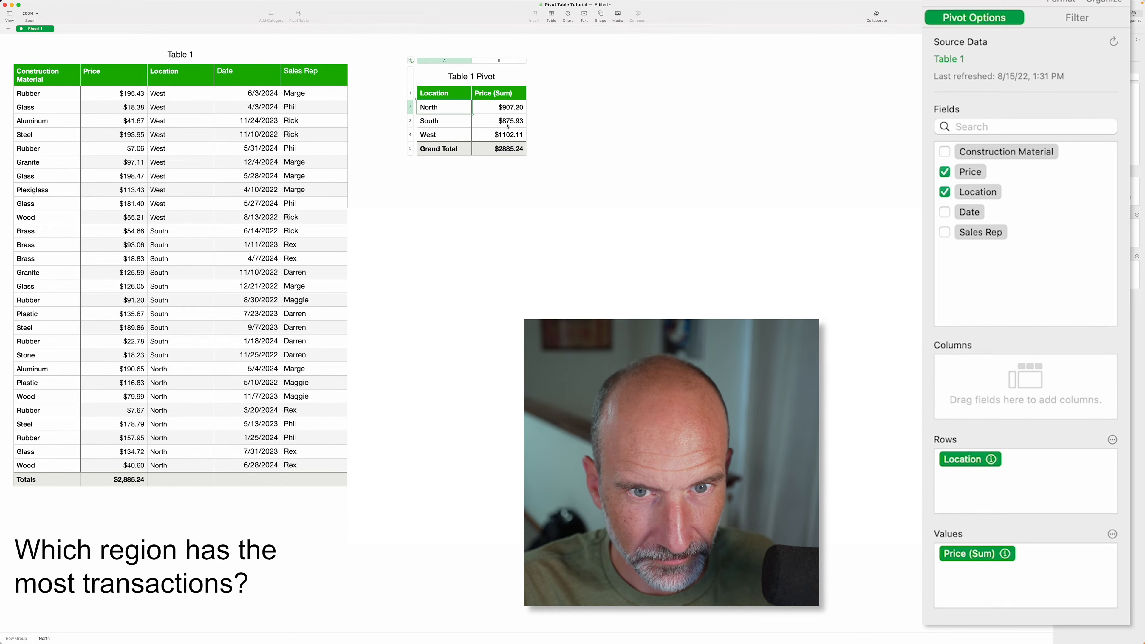
Format the pivot table's summed Price cells, including the grand total, as Currency with a thousands separator.
left_click(510, 108)
left_click_drag(509, 108, 511, 148)
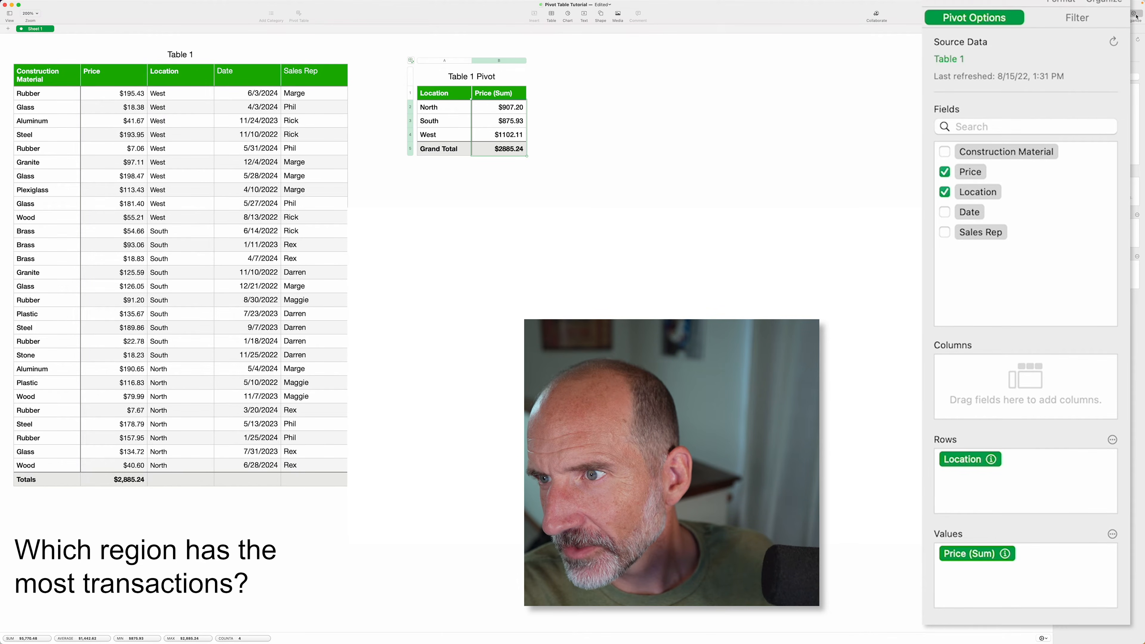
left_click(1060, 2)
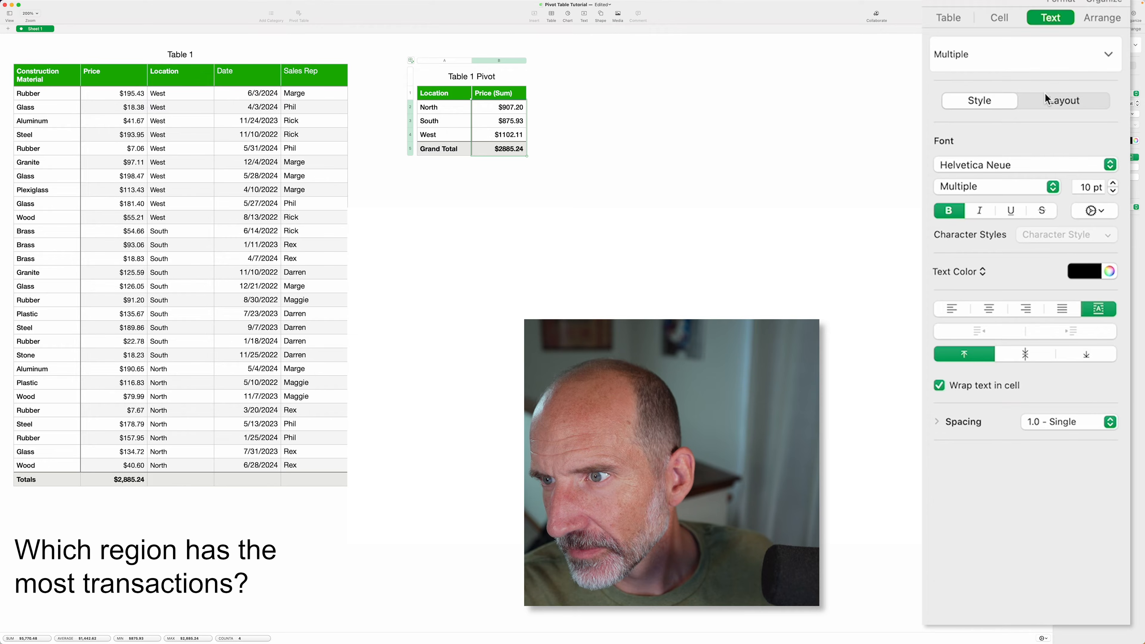
left_click(1005, 23)
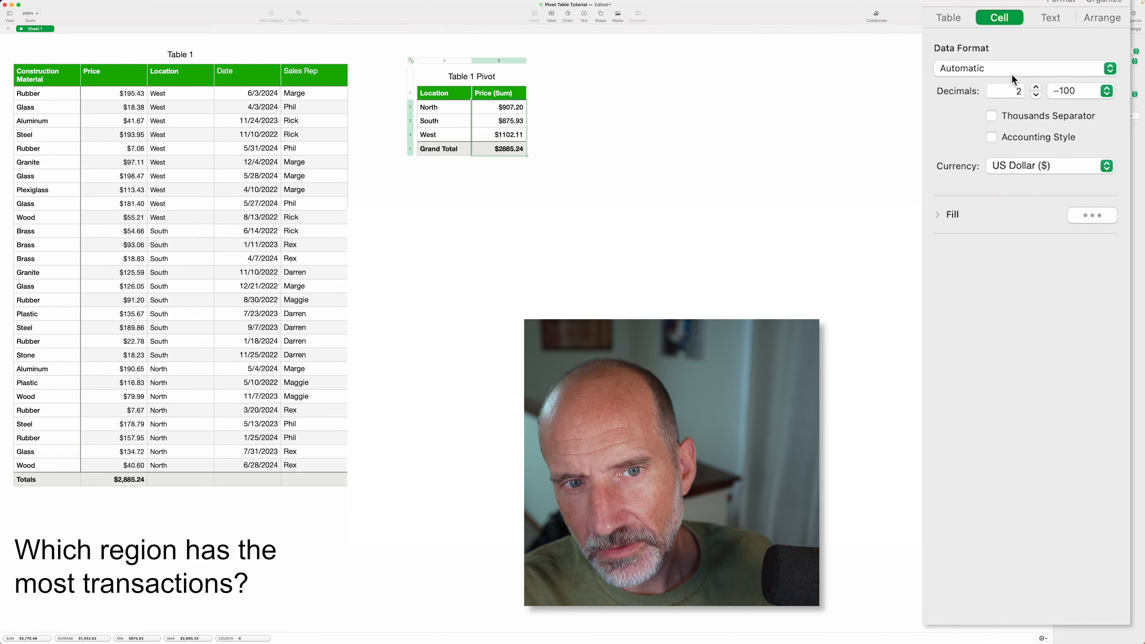
left_click(1013, 72)
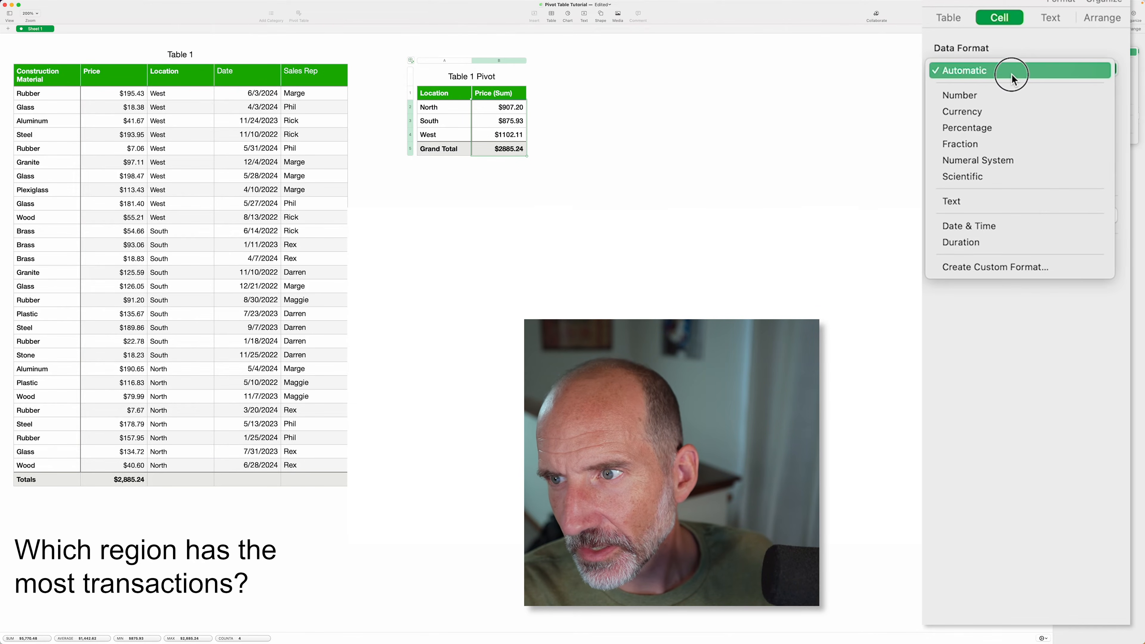
left_click(1008, 109)
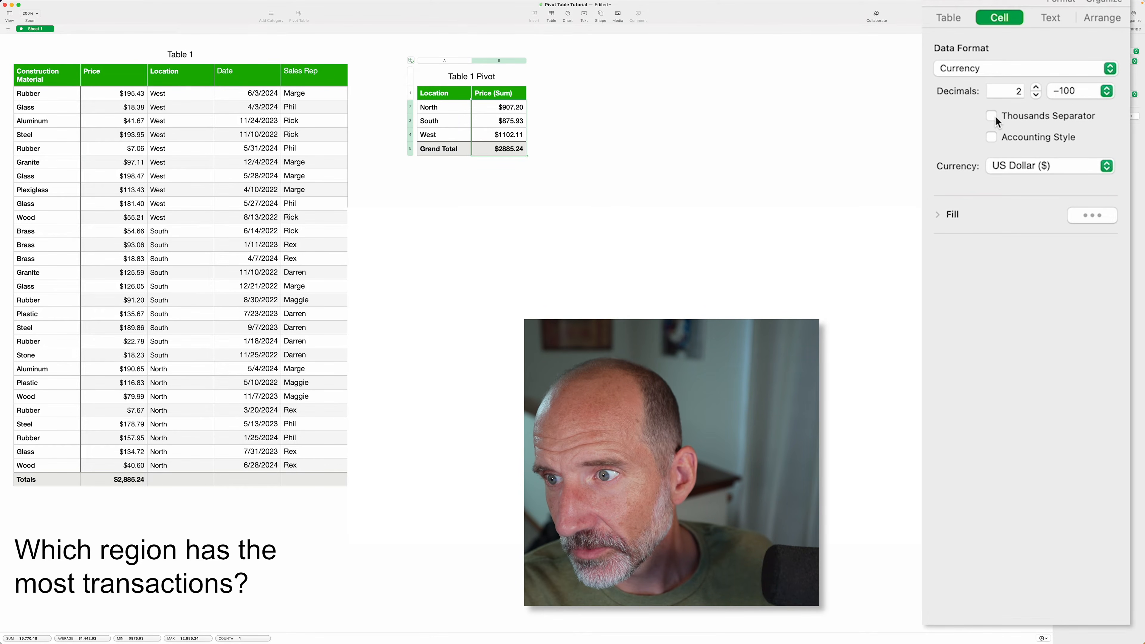
left_click(994, 116)
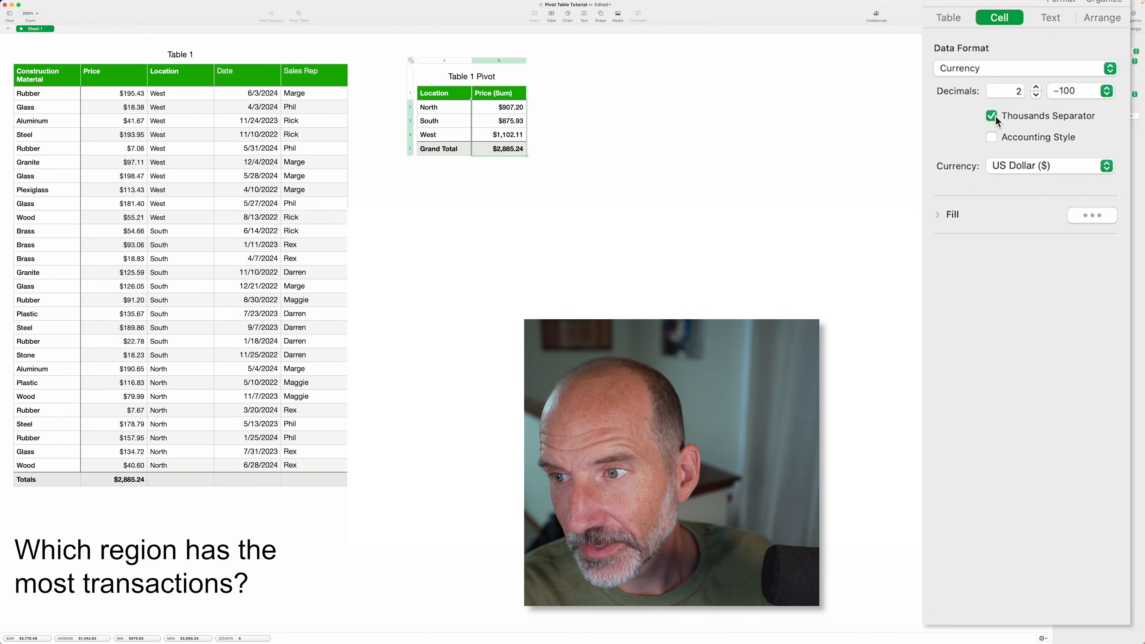
left_click(620, 189)
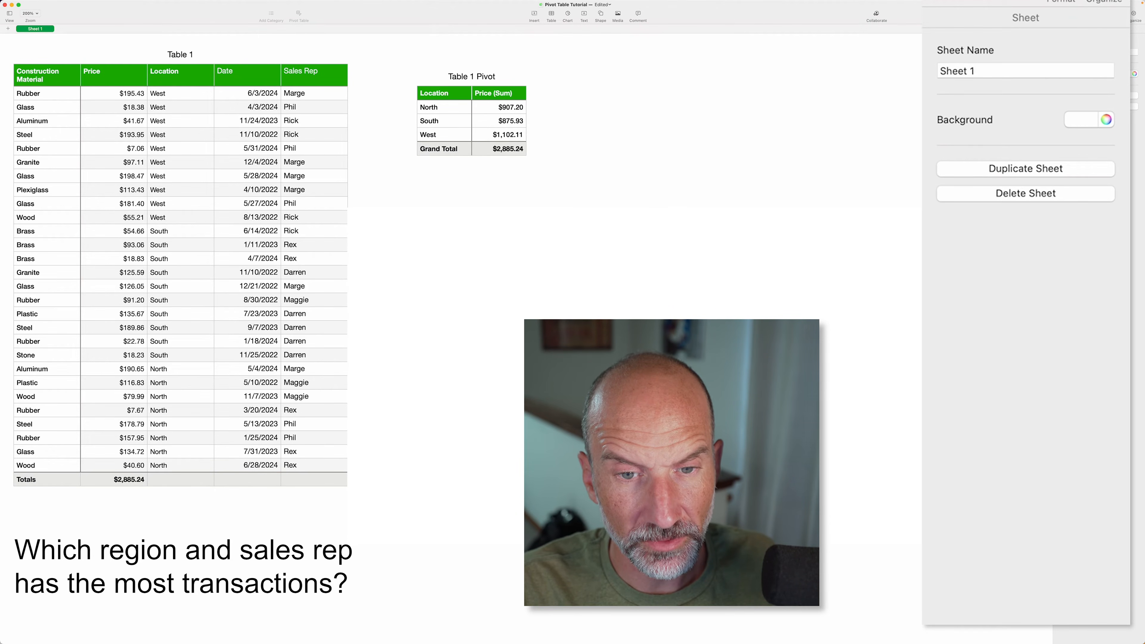
Add Sales Rep as the column field of the pivot table to break down each location's summed Price by rep.
left_click(494, 135)
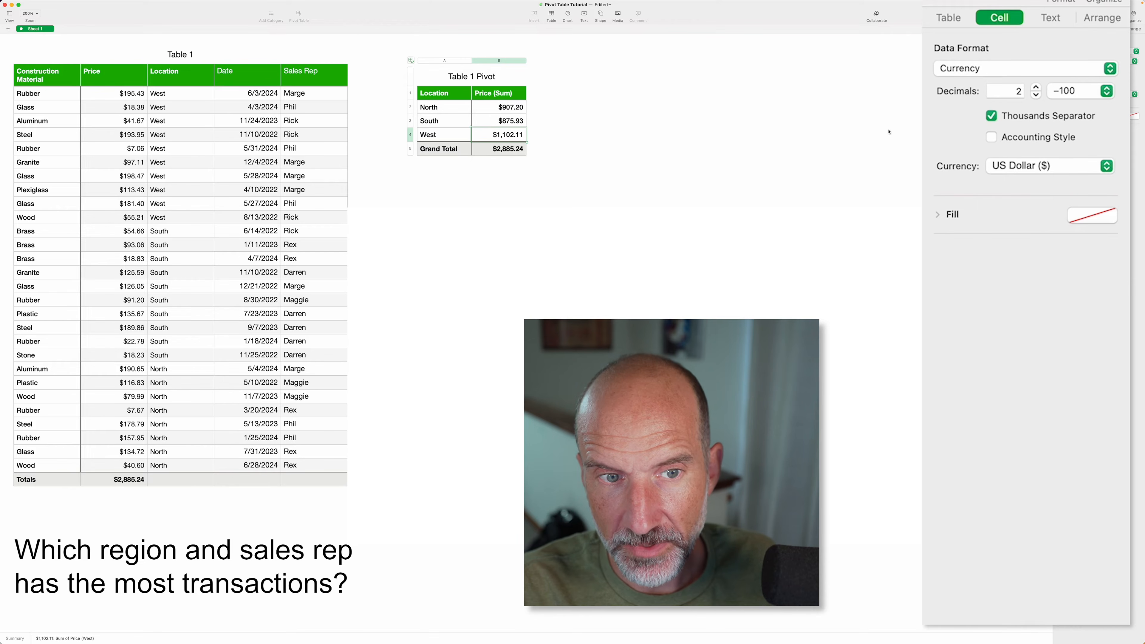
left_click(1136, 17)
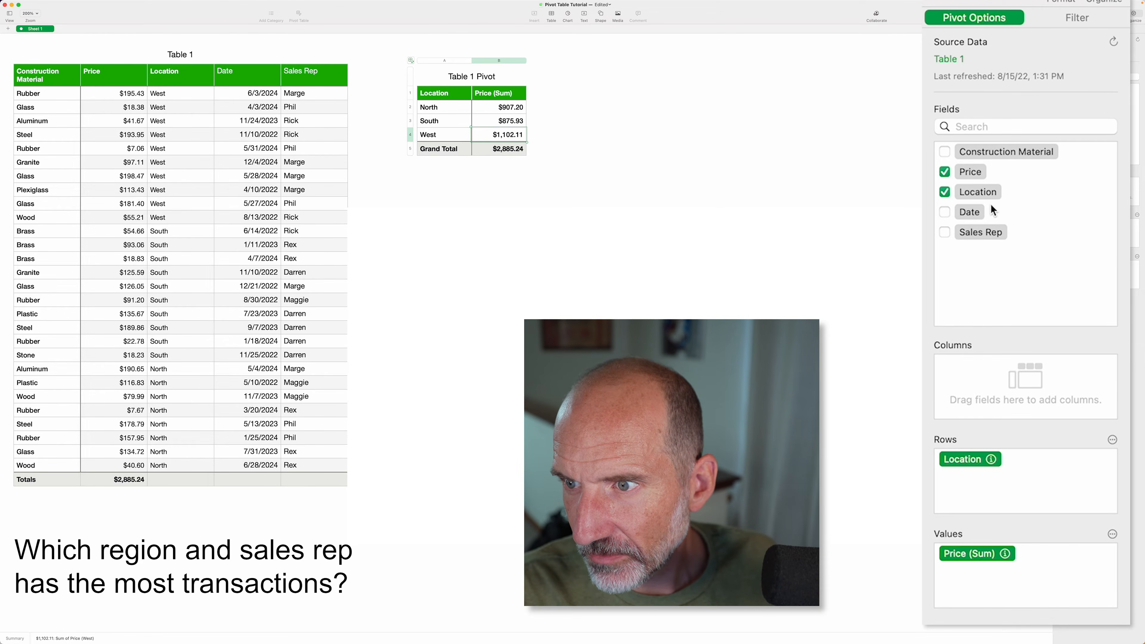
left_click_drag(988, 229, 981, 364)
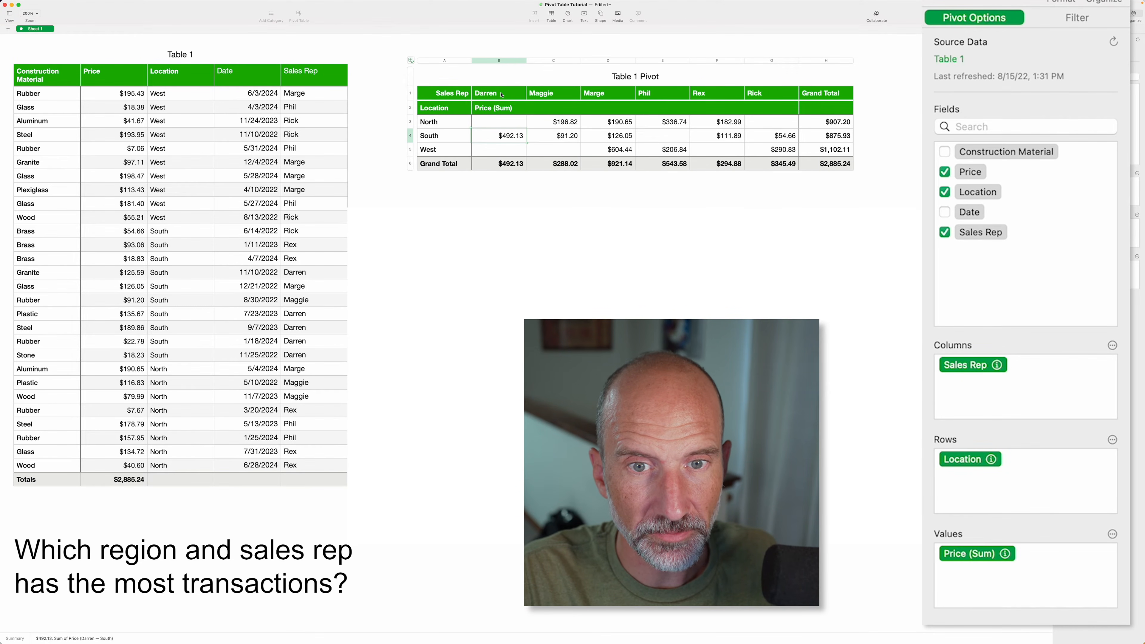
left_click(550, 98)
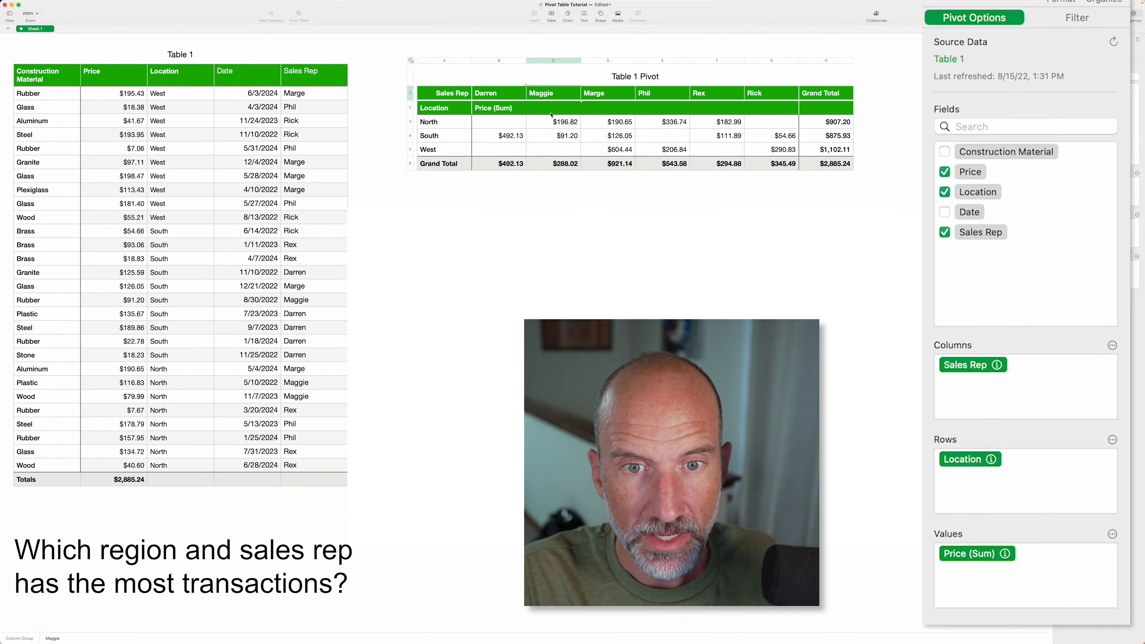
left_click(552, 124)
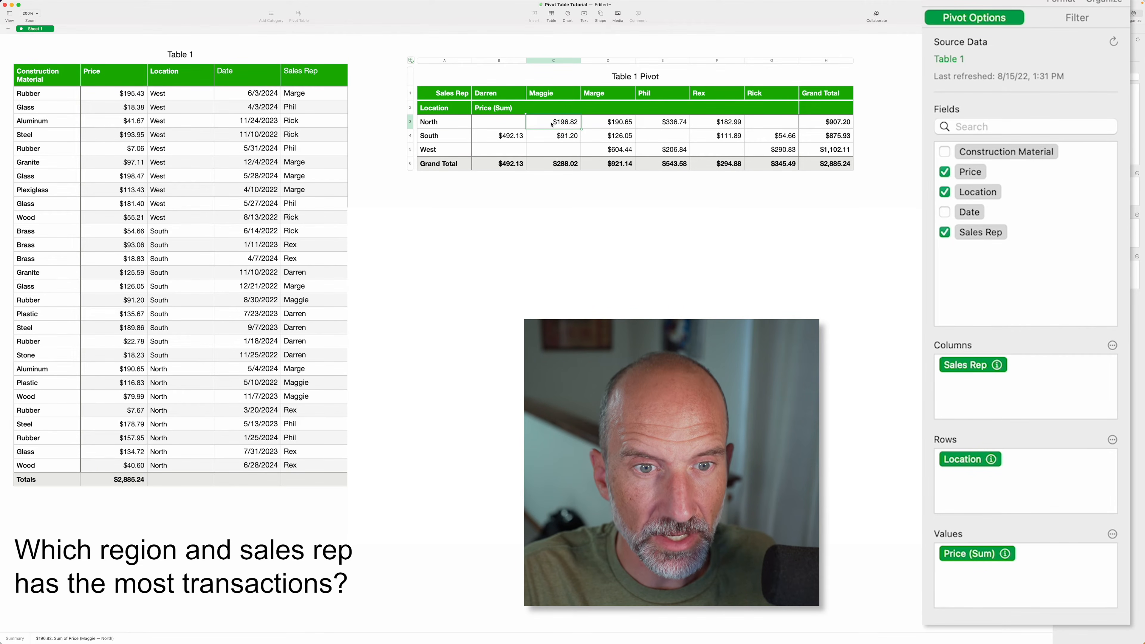
left_click(552, 141)
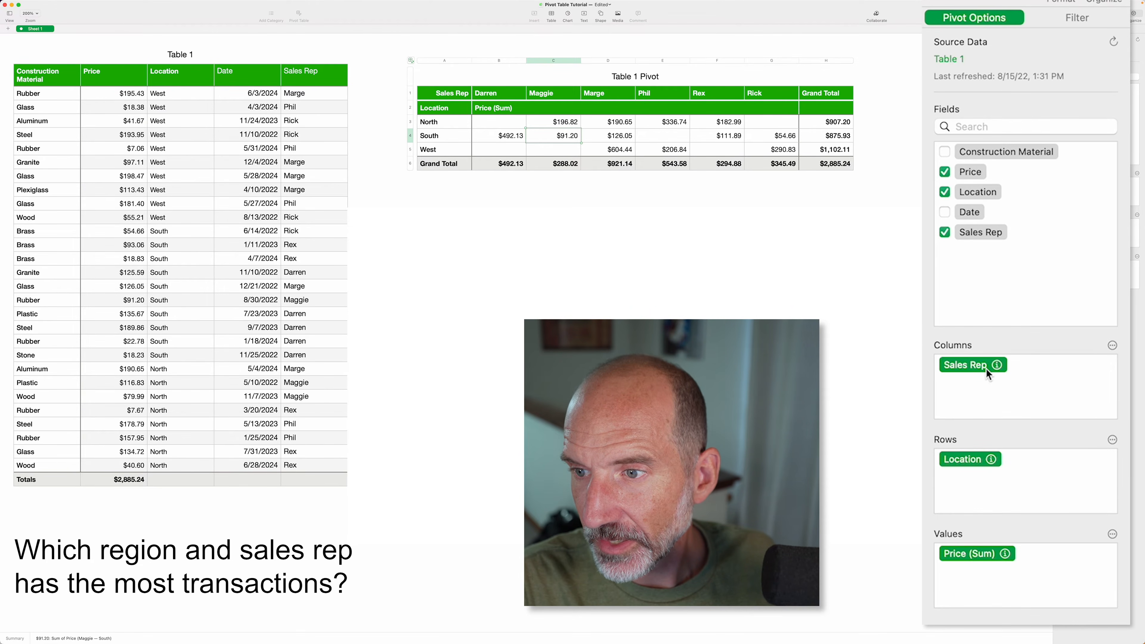
Move Sales Rep from the columns to the rows, nested under Location, and check the reps' sums per region.
left_click_drag(986, 373, 981, 467)
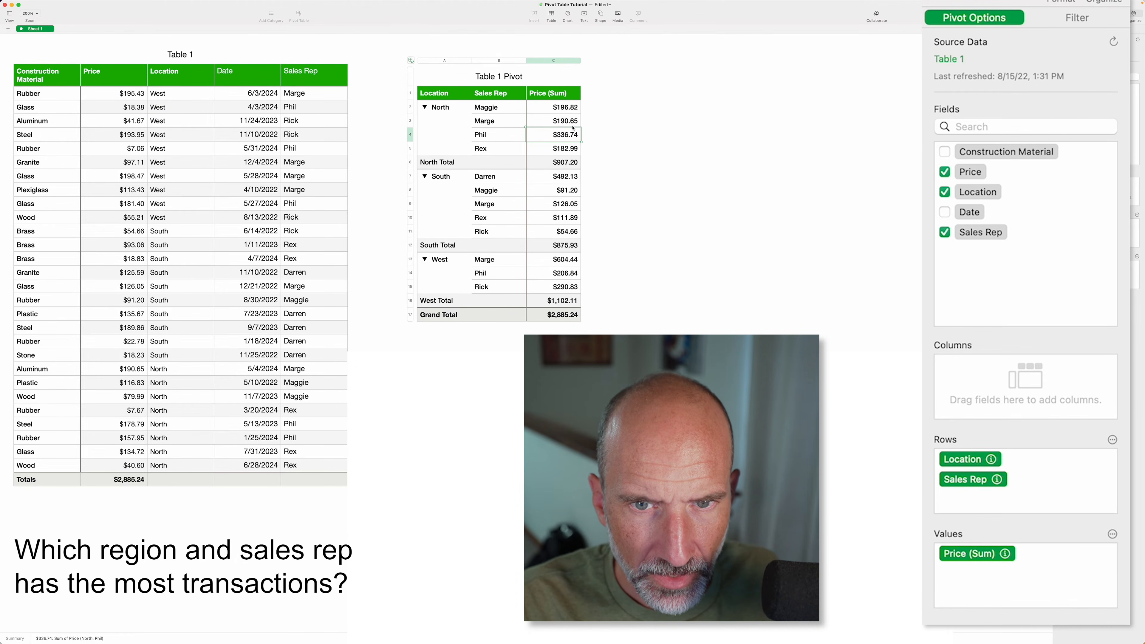
left_click(447, 110)
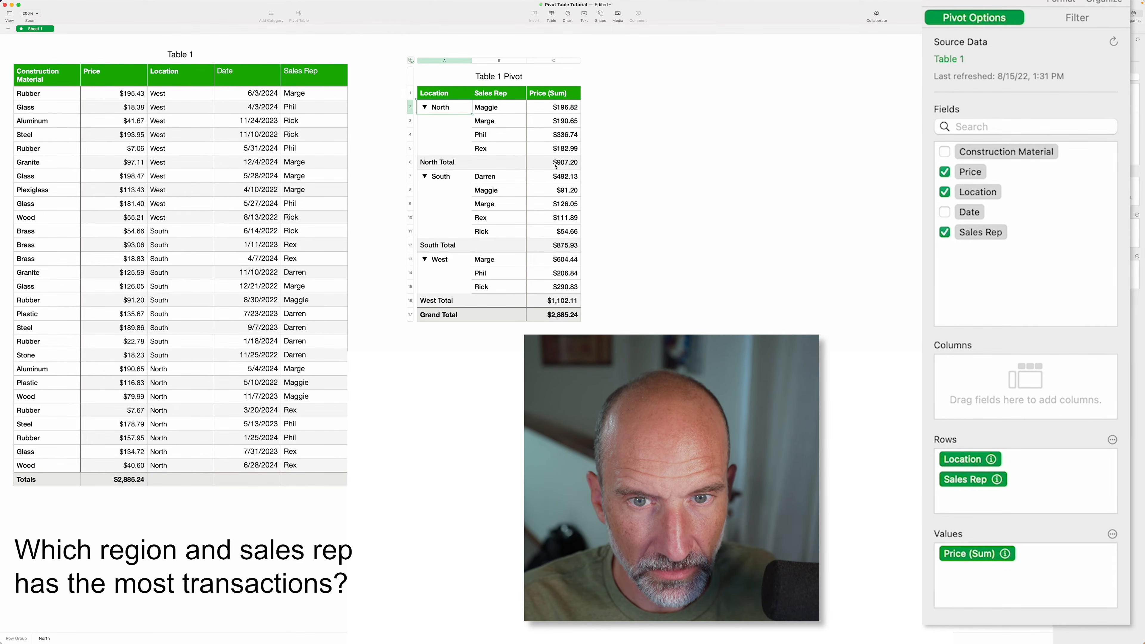
left_click(553, 123)
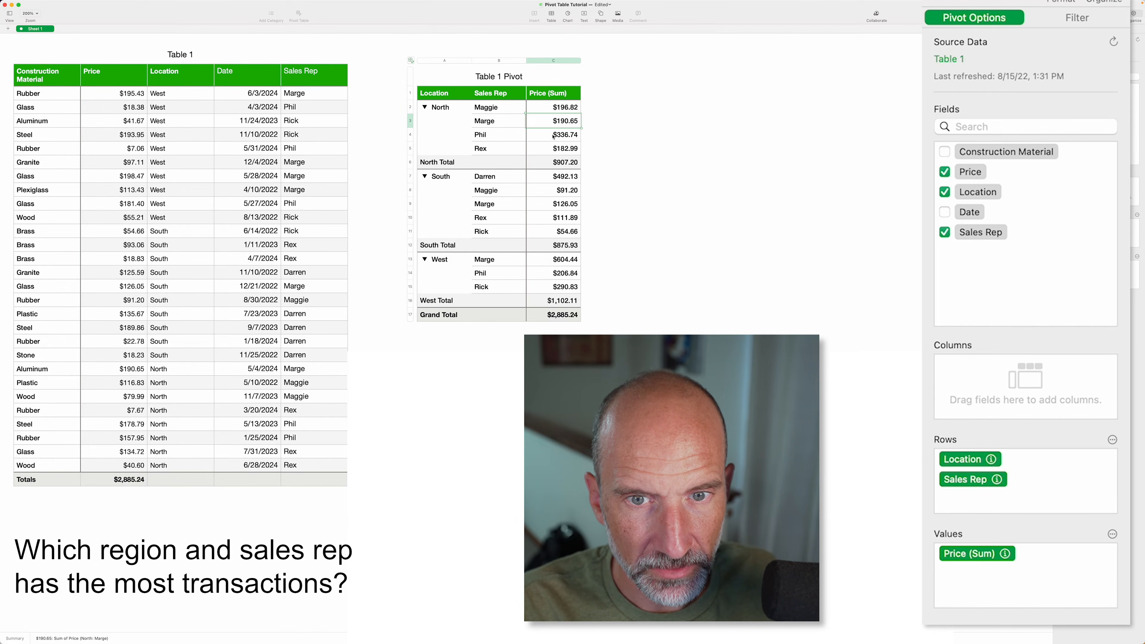
left_click(554, 137)
left_click(553, 185)
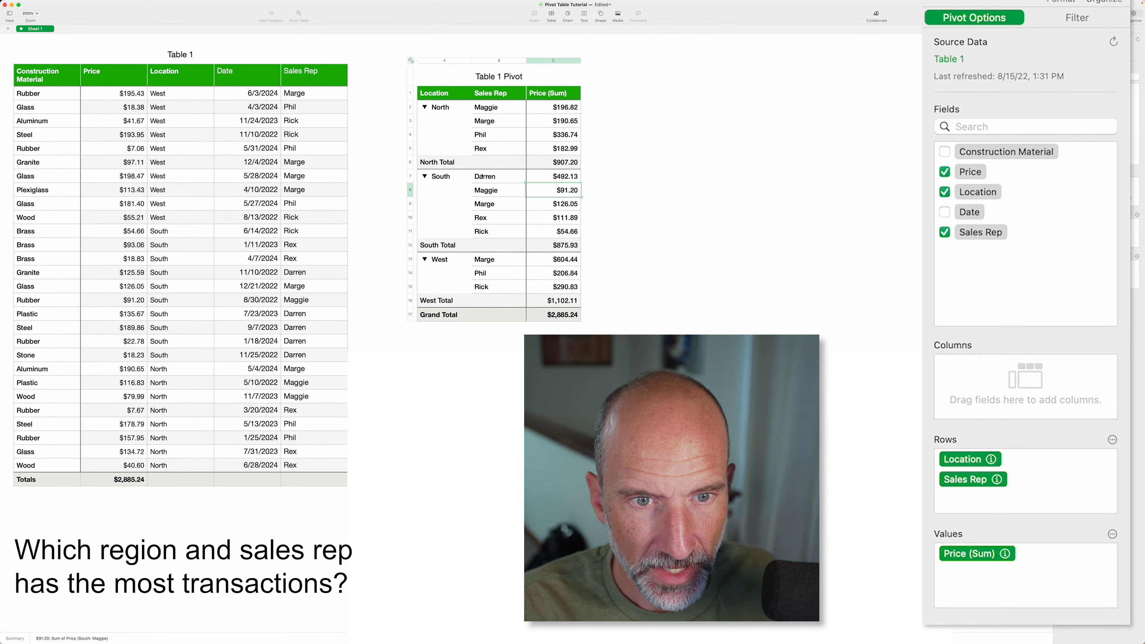
Collapse the South and West groups in the pivot table and expand both again.
left_click(425, 177)
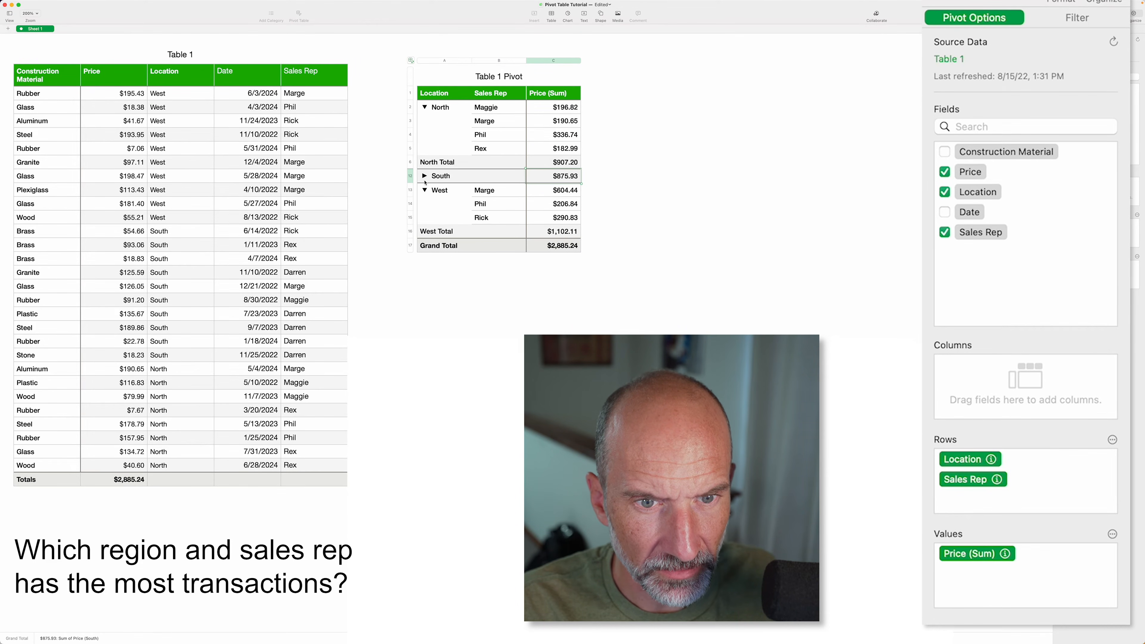
left_click(426, 191)
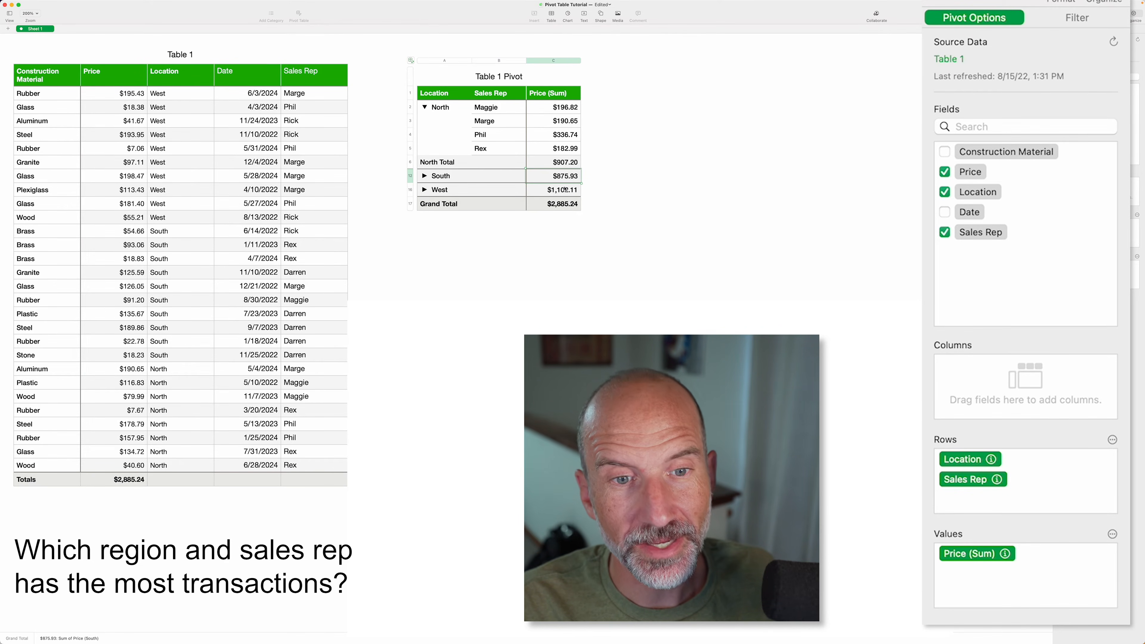
left_click(422, 176)
left_click(424, 176)
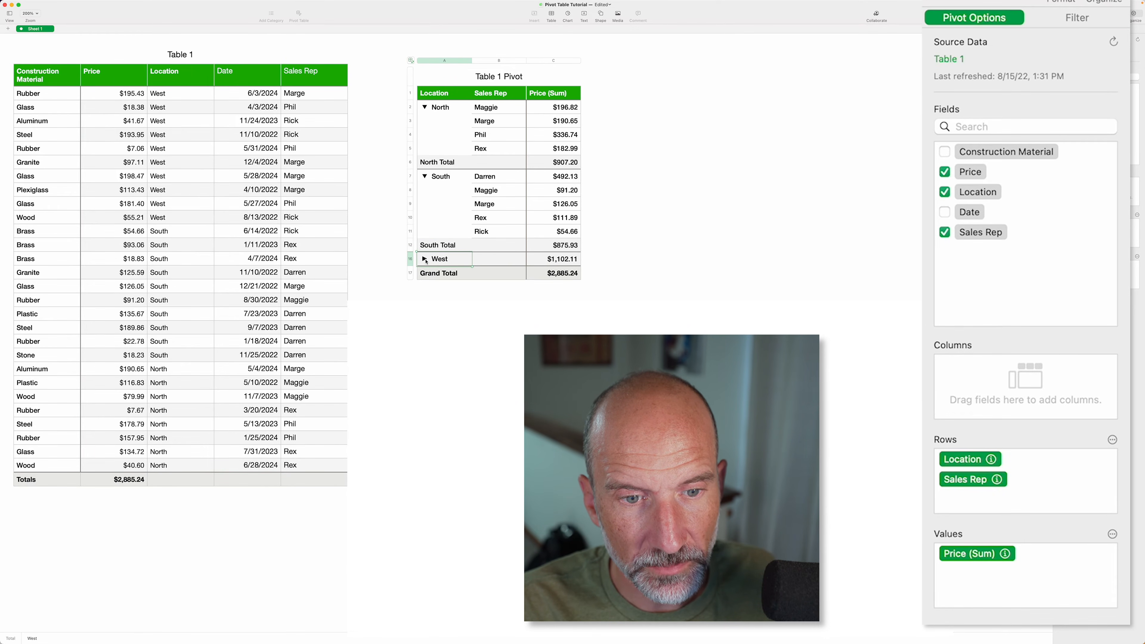
left_click(424, 259)
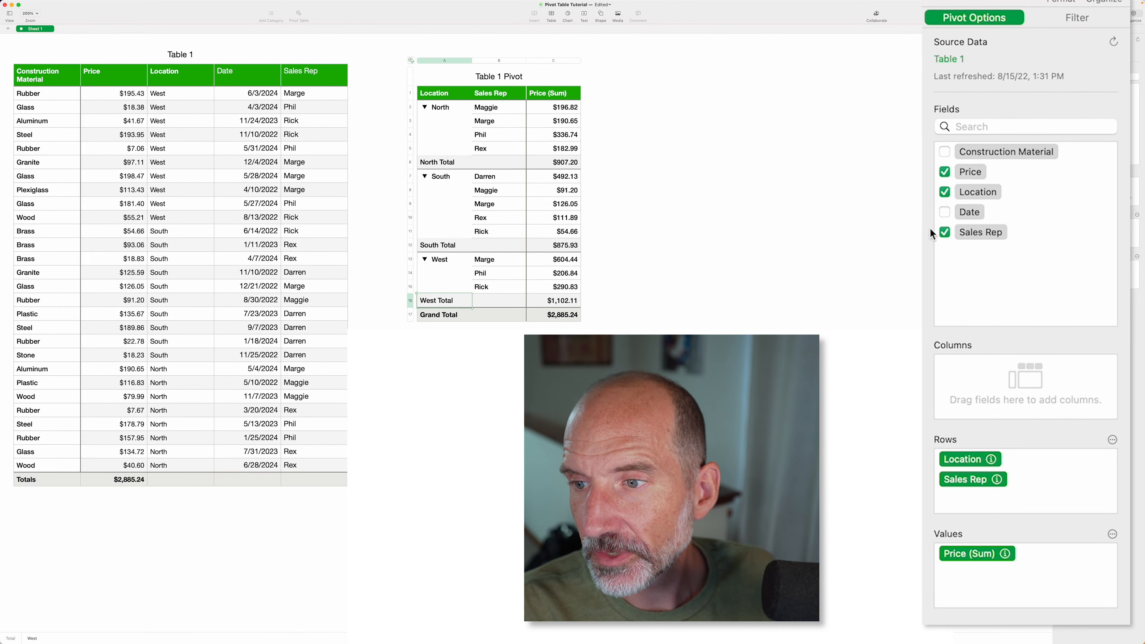
Move Sales Rep back to the pivot table's columns and remove Location from its rows.
left_click_drag(996, 474, 1023, 361)
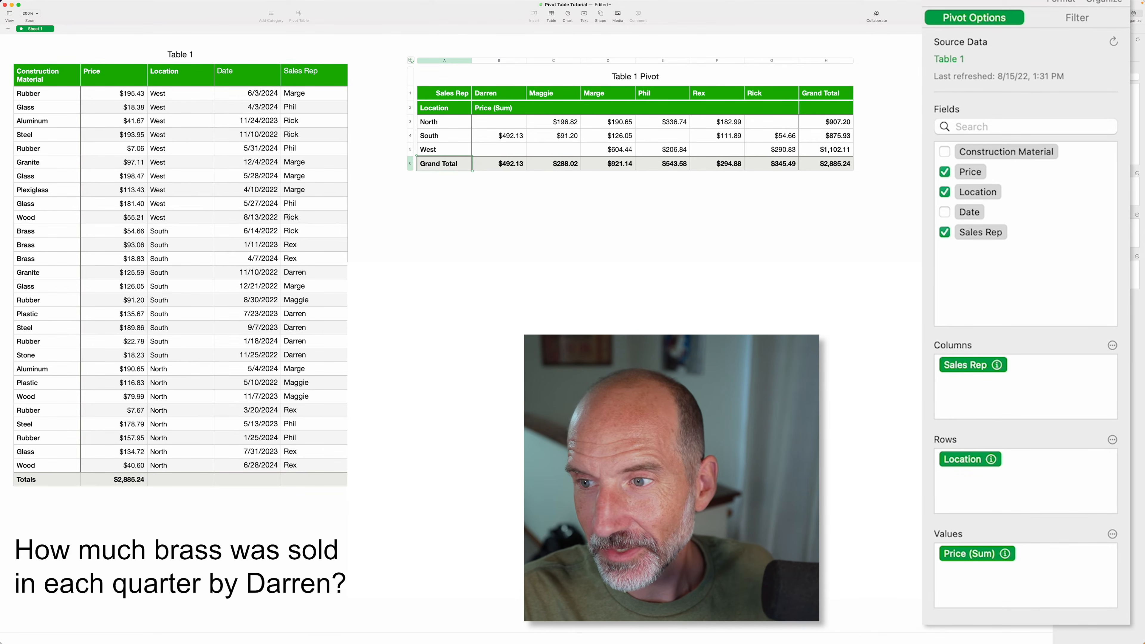
left_click(976, 366)
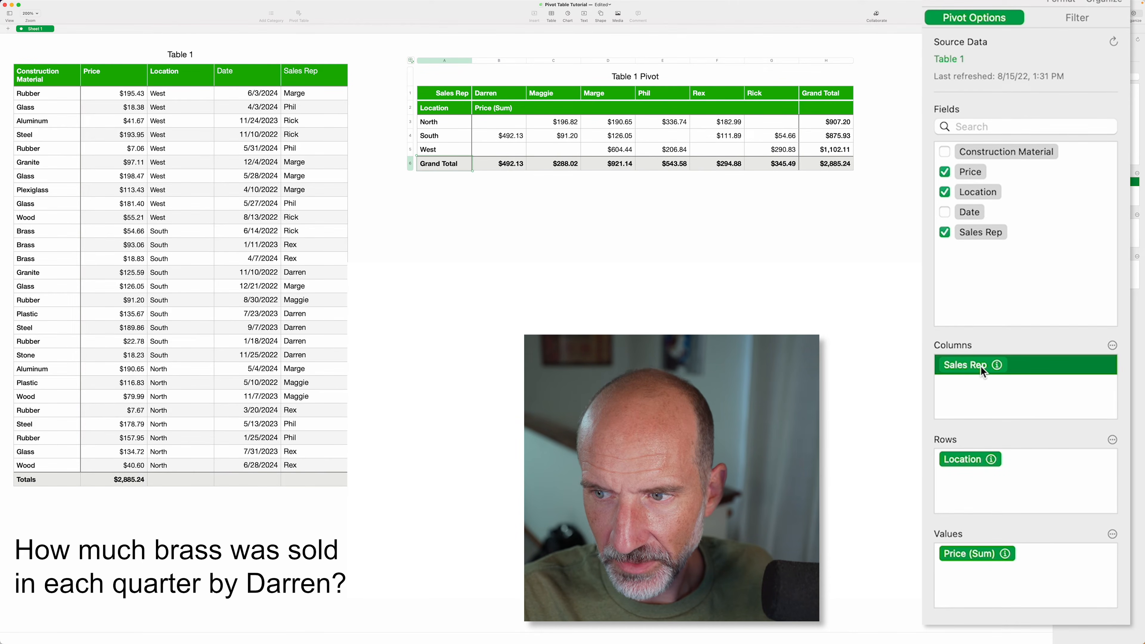
left_click(982, 462)
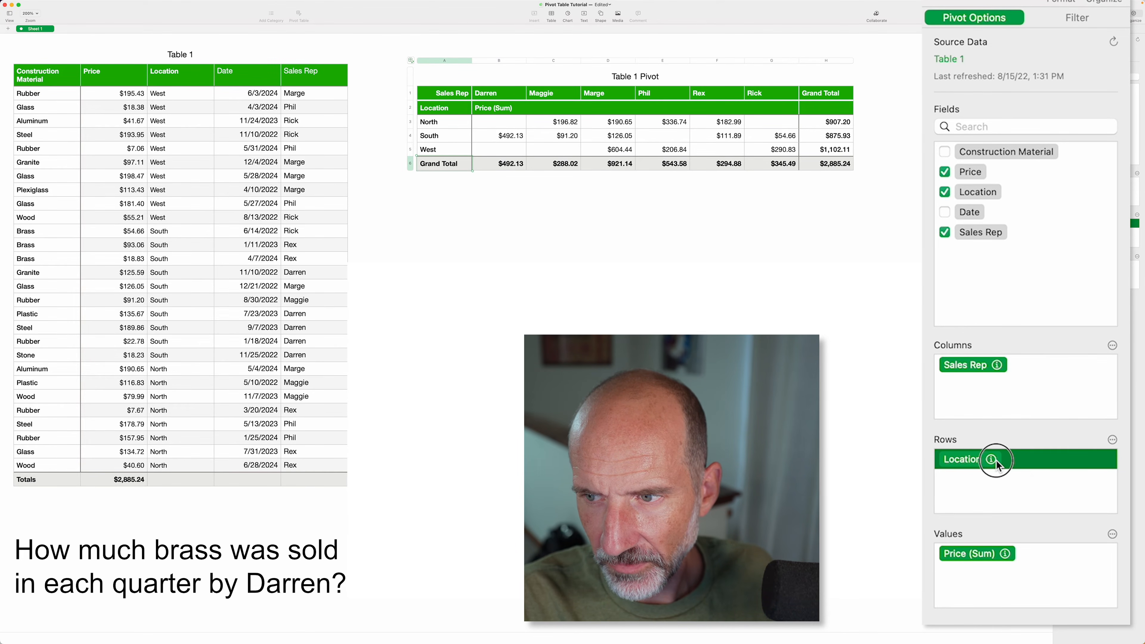
left_click(990, 459)
left_click(1073, 489)
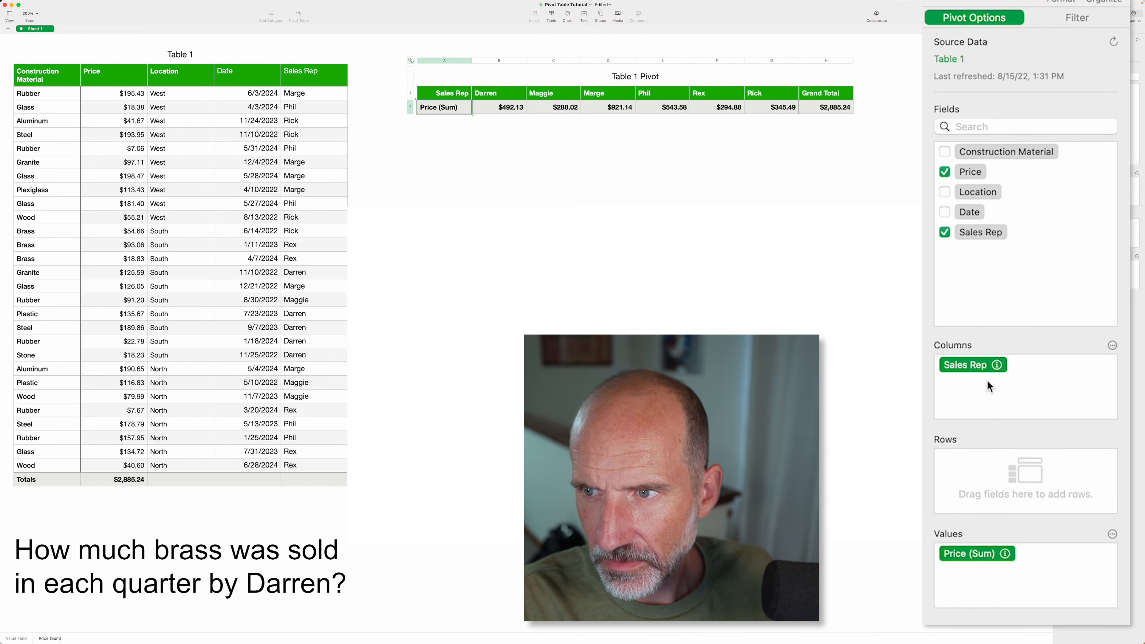
Add Construction Material and Date as further column fields below Sales Rep in the pivot table.
left_click_drag(979, 159, 964, 383)
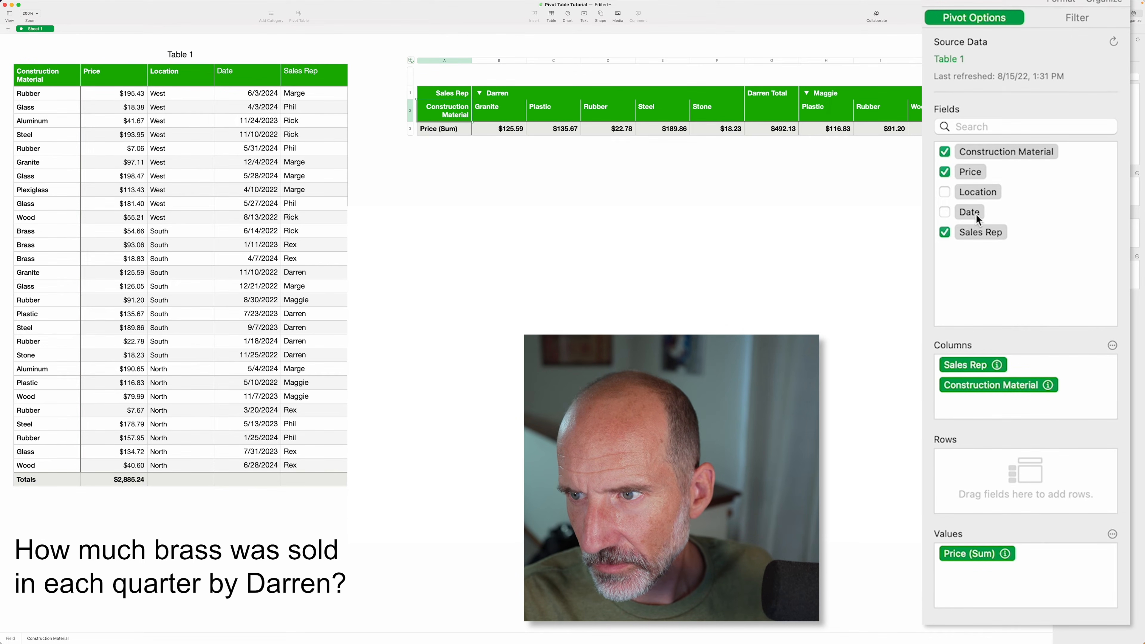
left_click_drag(976, 214, 955, 398)
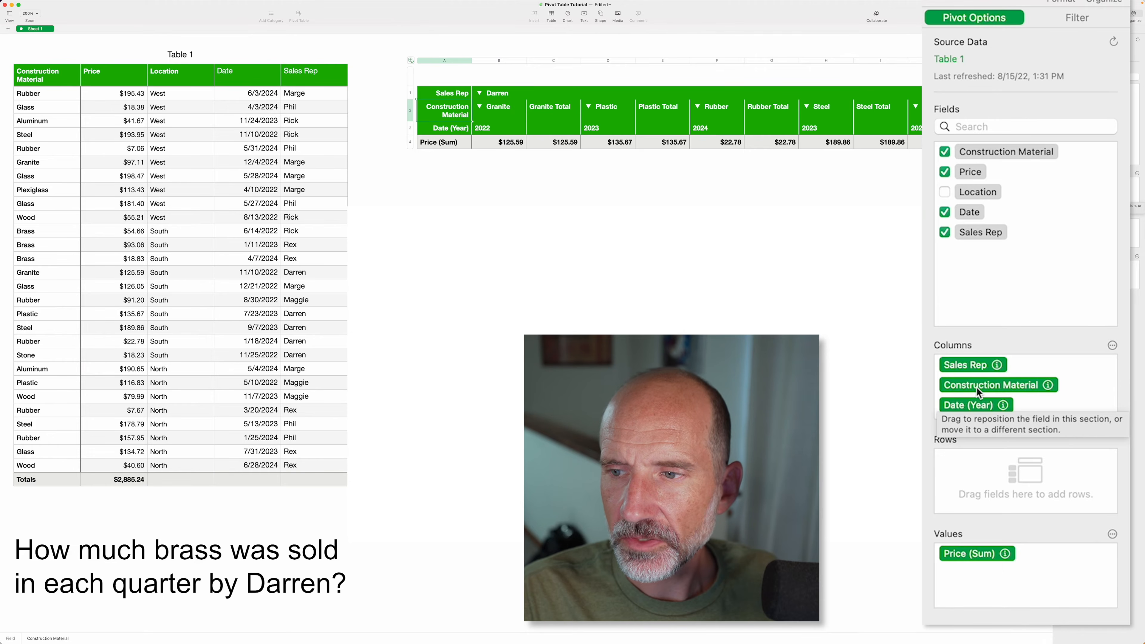
Clear the pivot table's columns by removing Date and moving Construction Material and Sales Rep to the rows, in that order.
left_click(978, 410)
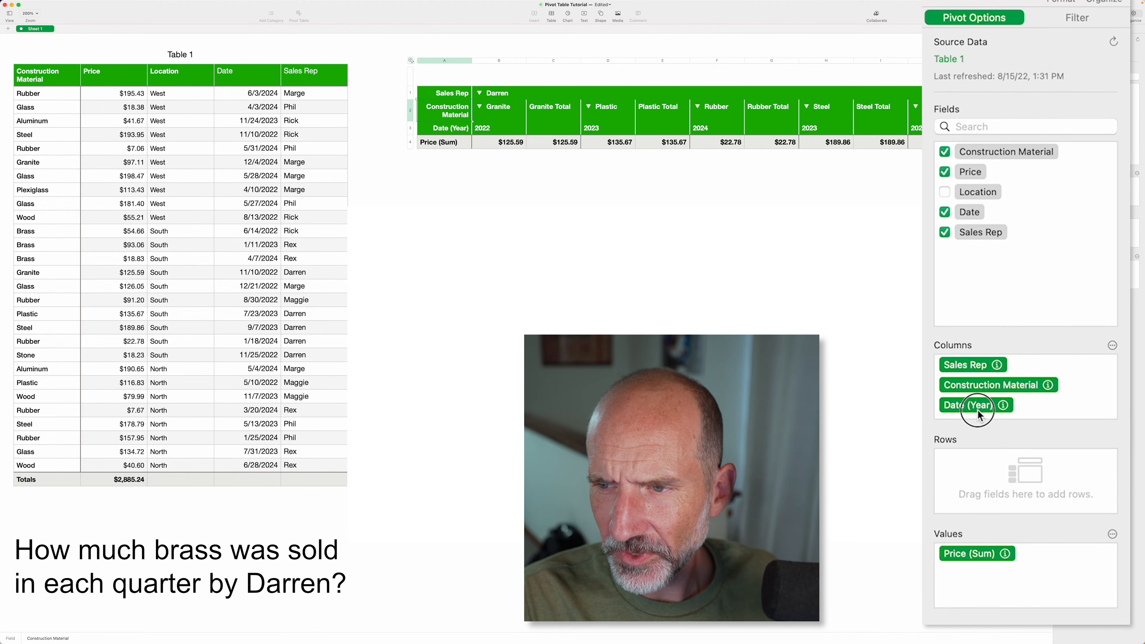
left_click_drag(979, 414, 993, 458)
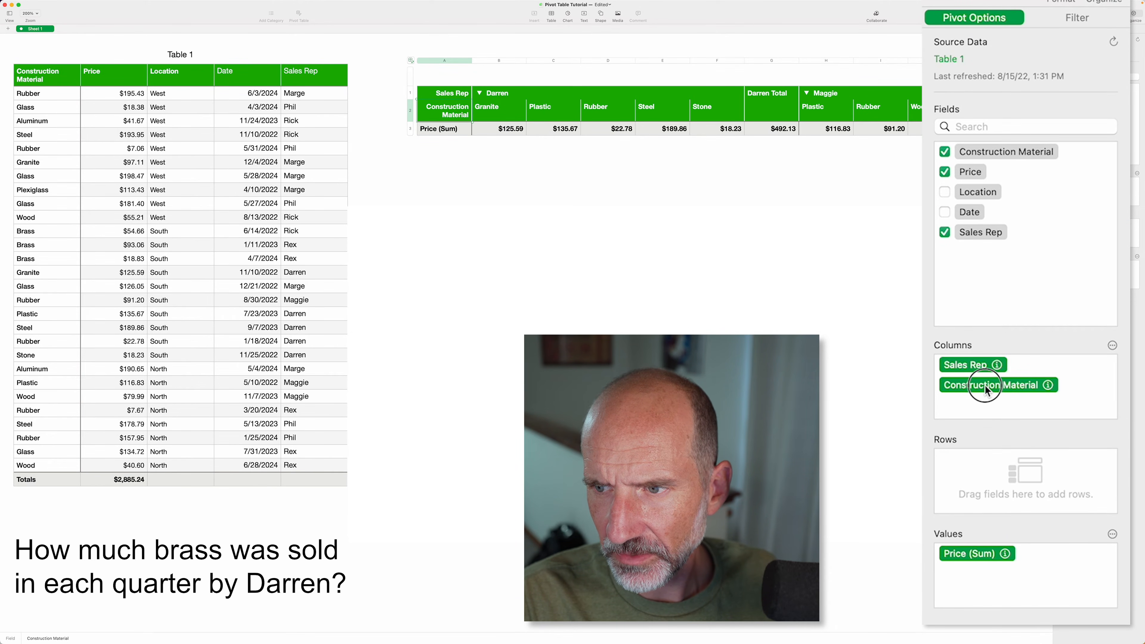
left_click_drag(986, 391, 987, 467)
left_click_drag(961, 376, 970, 472)
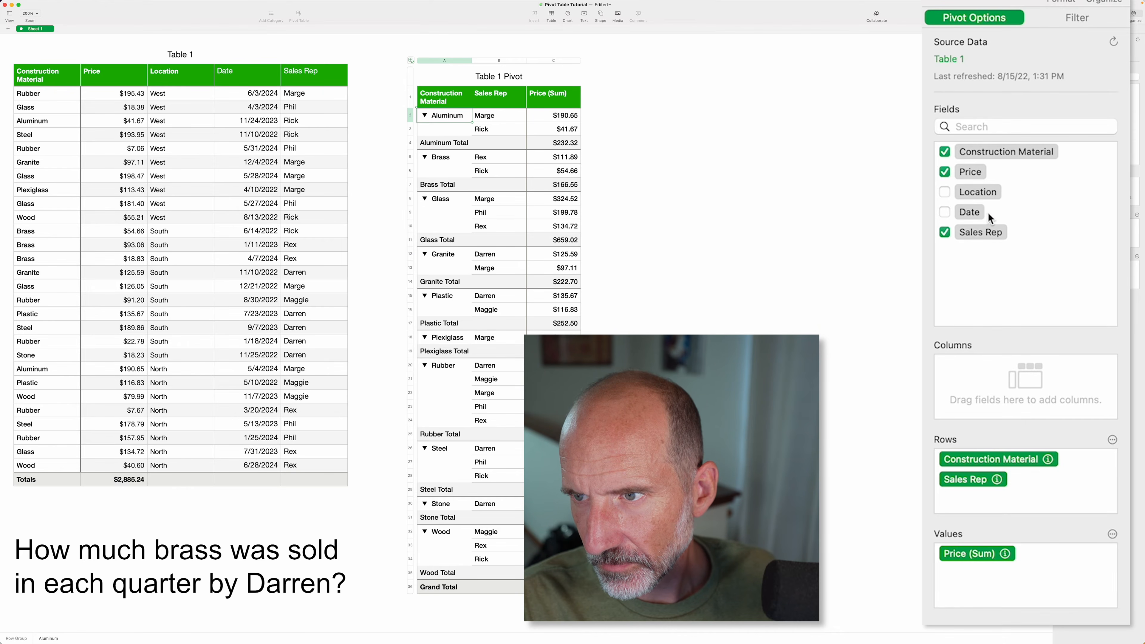
Add Date to the pivot table's rows below Sales Rep.
left_click_drag(969, 212, 1004, 488)
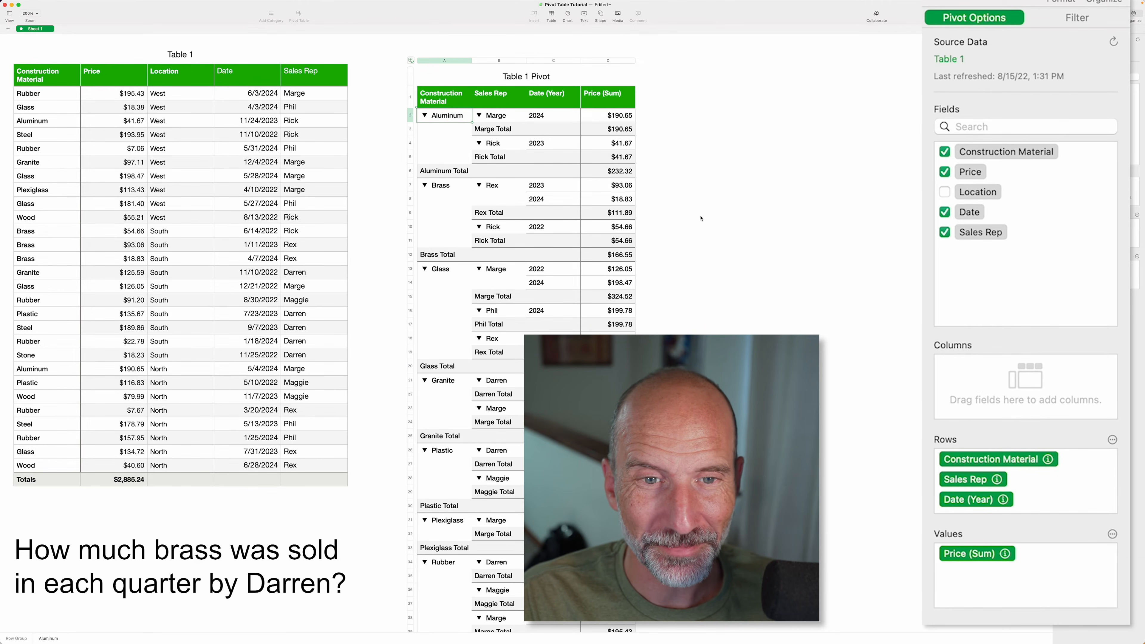
scroll(685, 218, "up", 1)
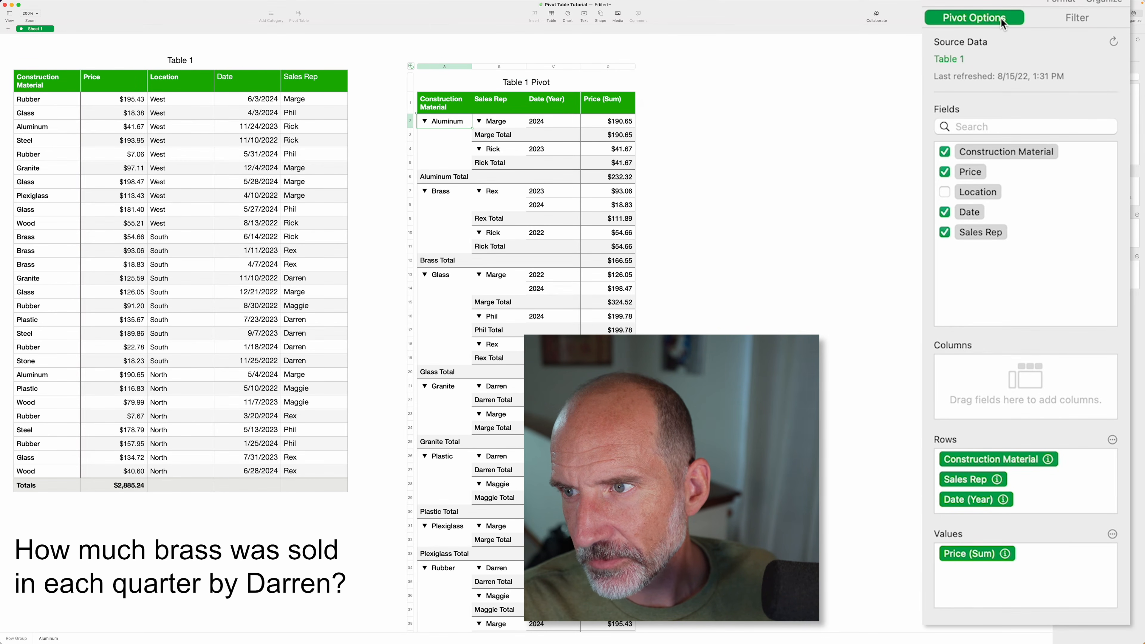
Filter the pivot table's Construction Material to Brass only and add a second filter on Sales Rep.
left_click(1080, 19)
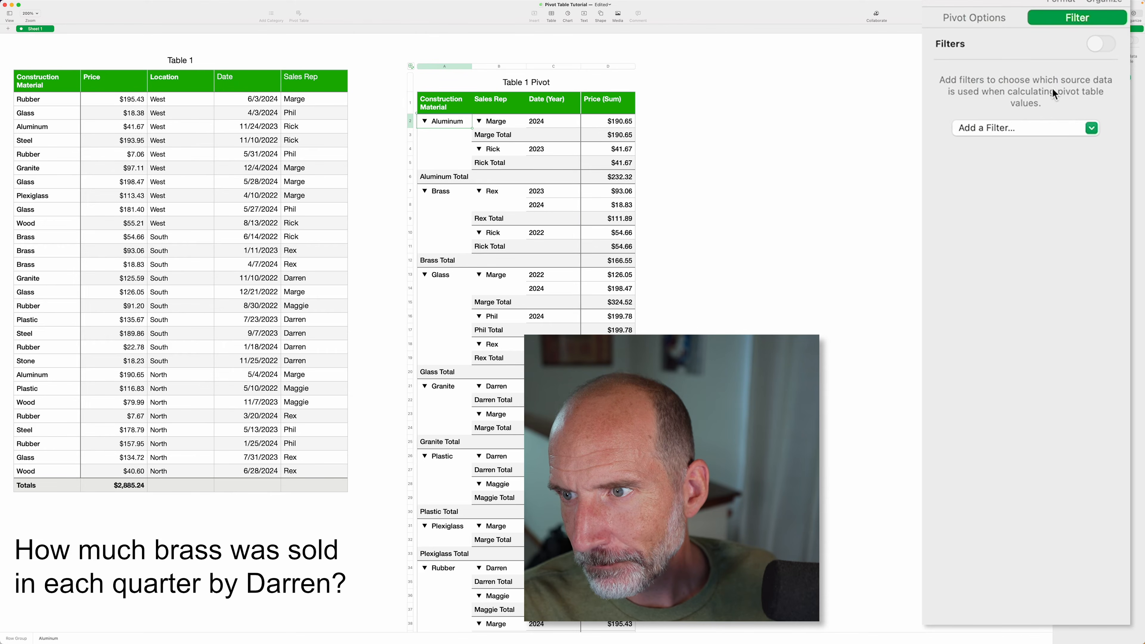
left_click(1083, 128)
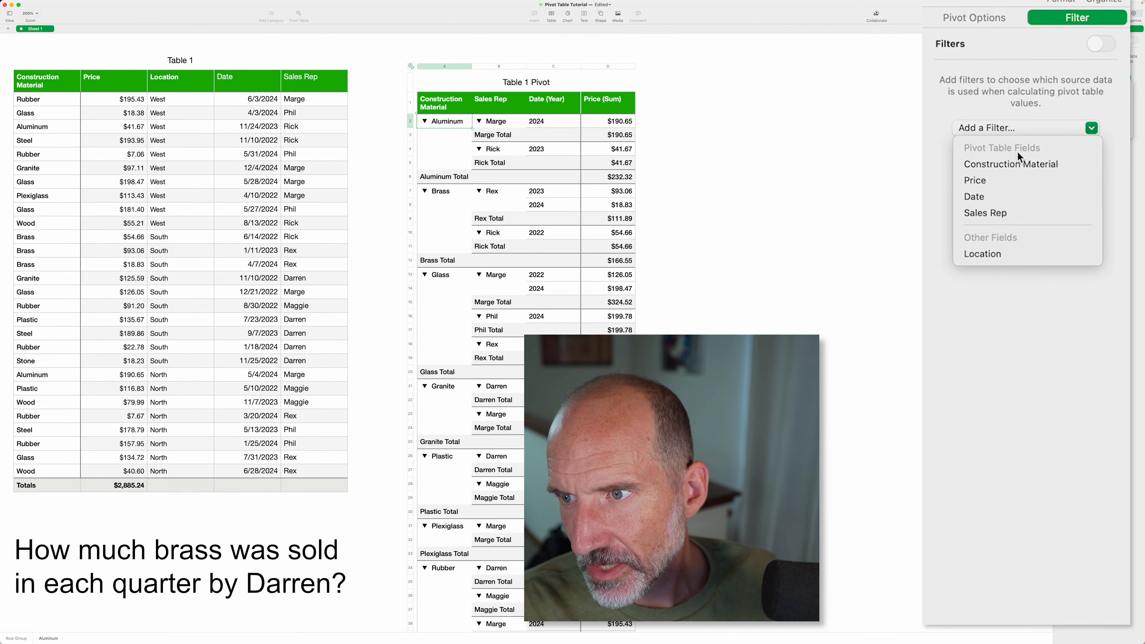
left_click(1015, 166)
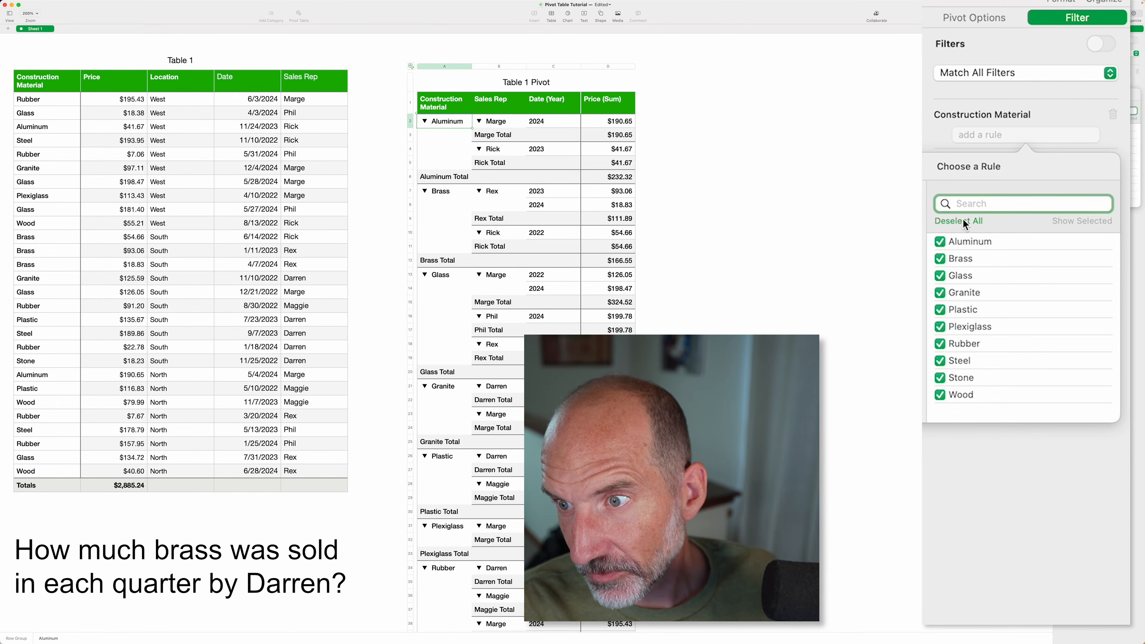
left_click(963, 221)
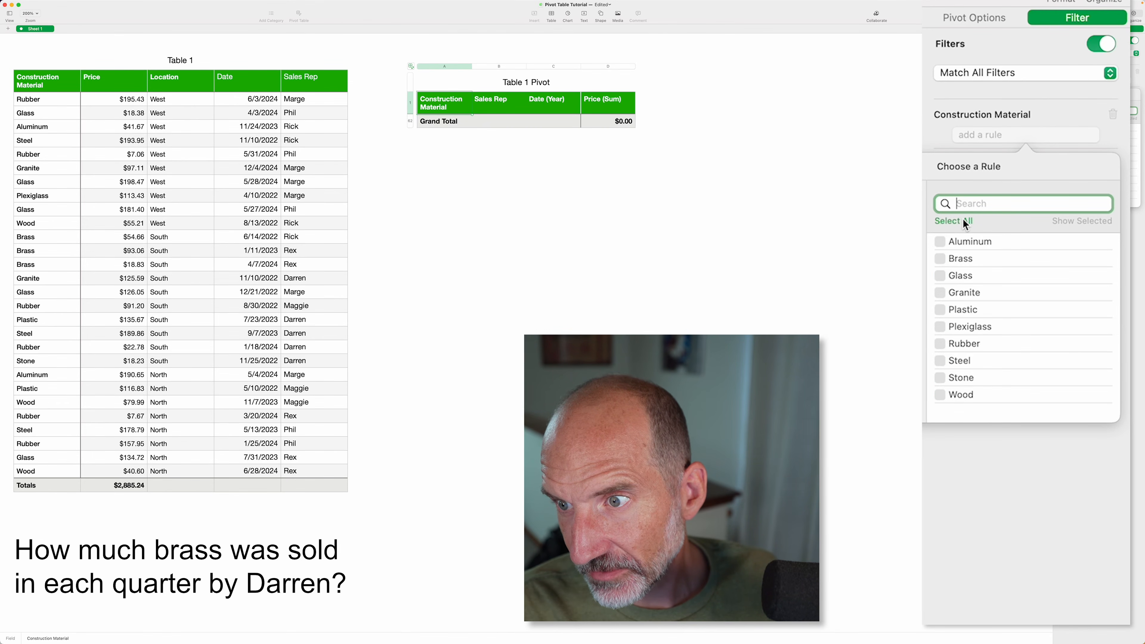
left_click(941, 259)
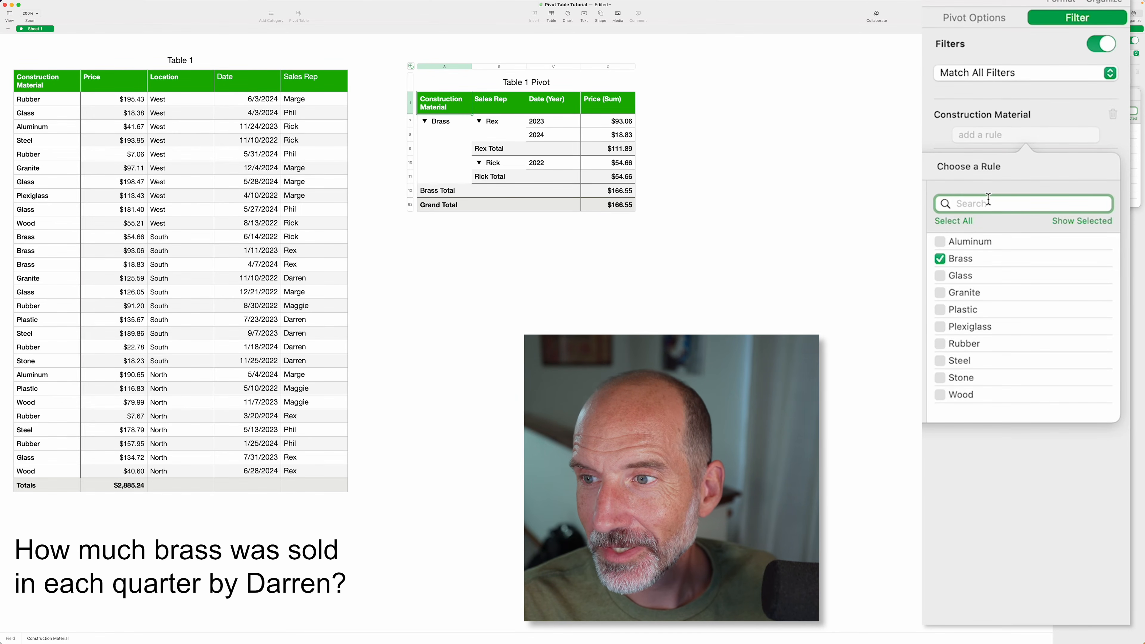
left_click(1111, 141)
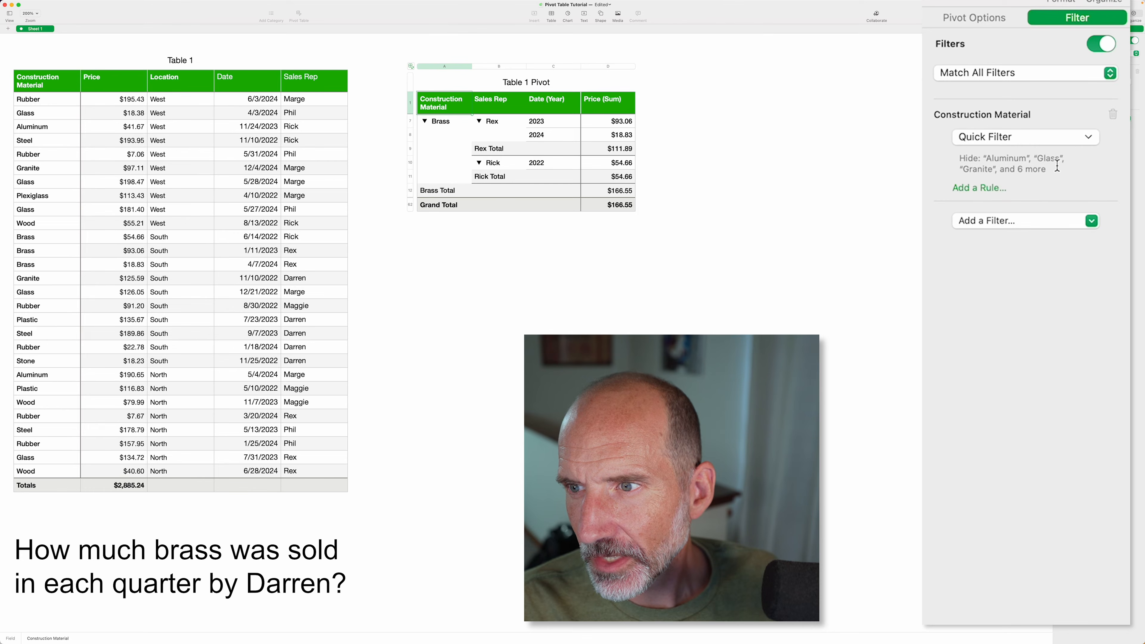
left_click(1021, 220)
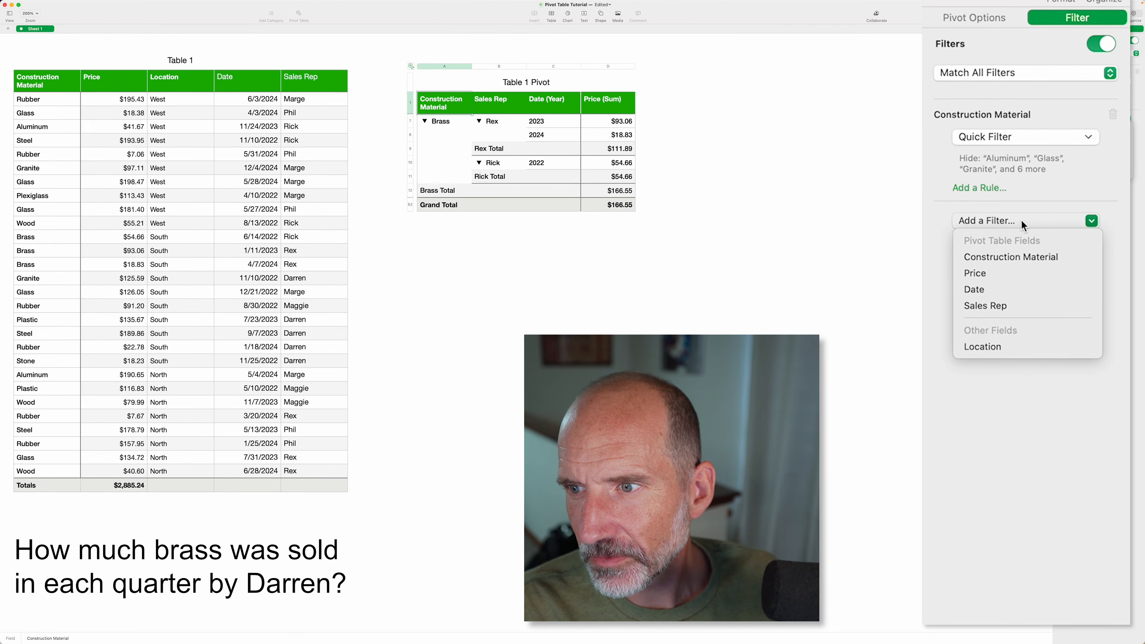
left_click(1001, 306)
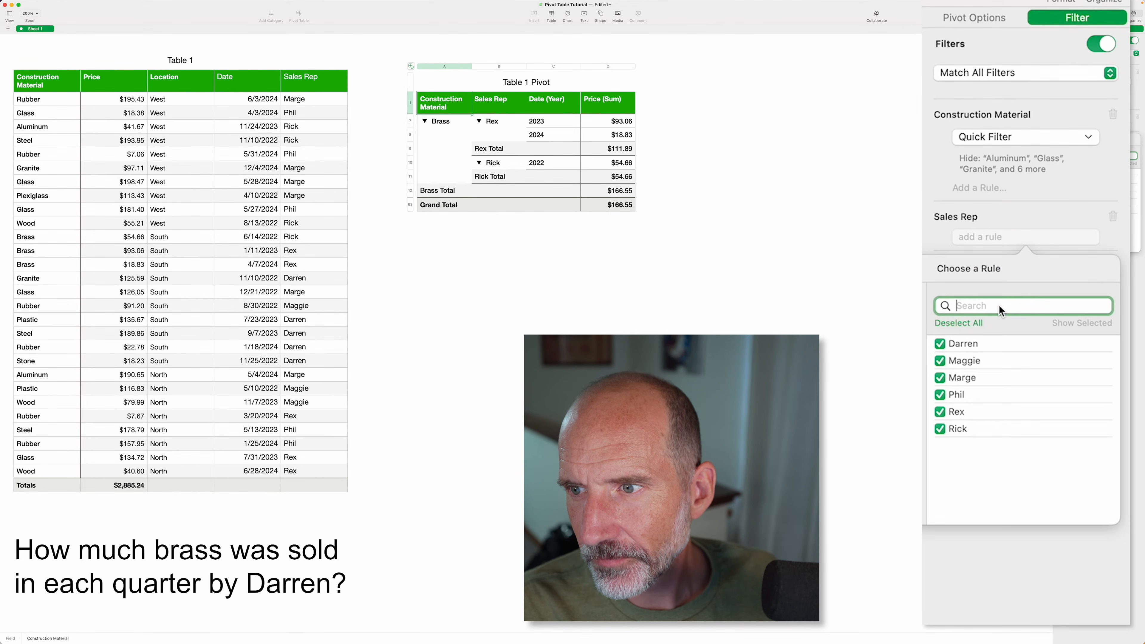
Try limiting the Sales Rep filter to the rep named in the question on the sheet, and reselect all reps.
left_click(962, 324)
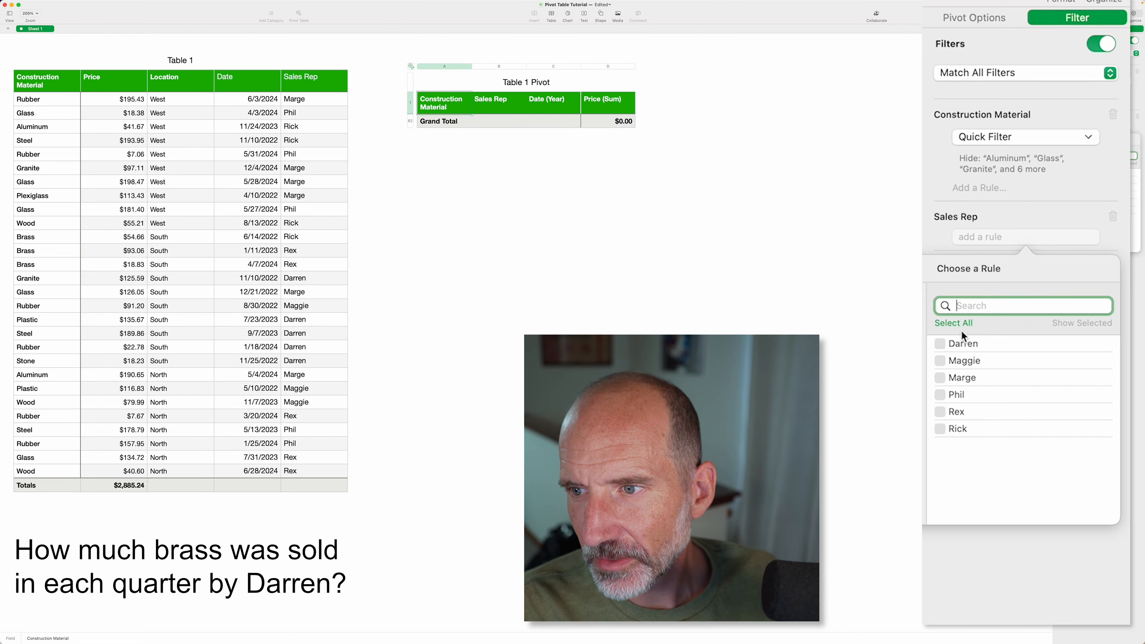
left_click(959, 345)
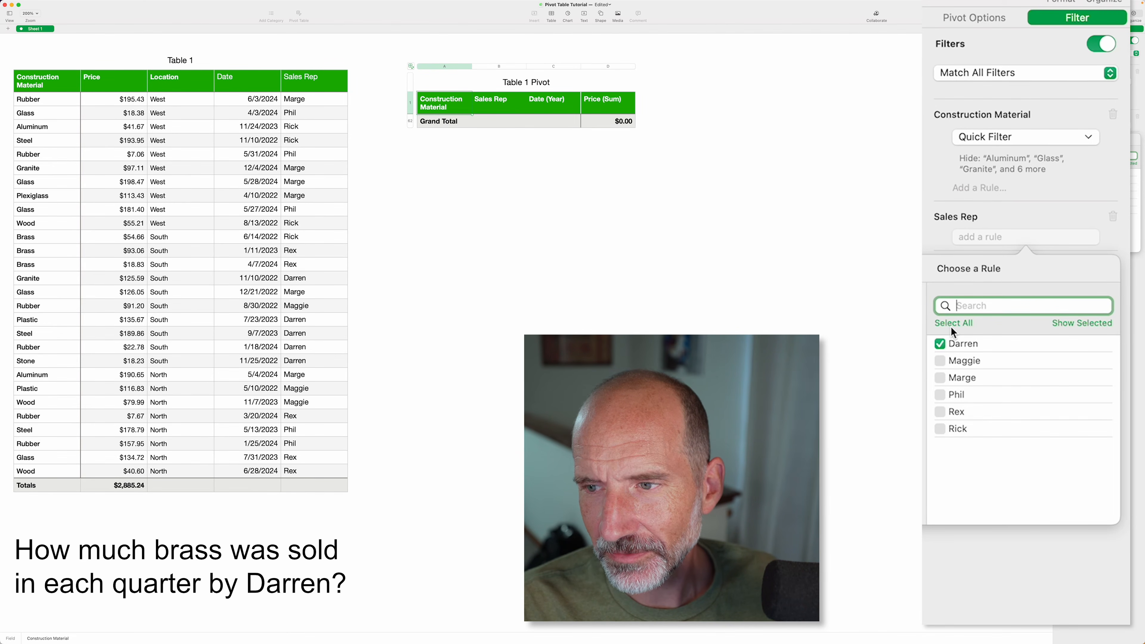
left_click(965, 325)
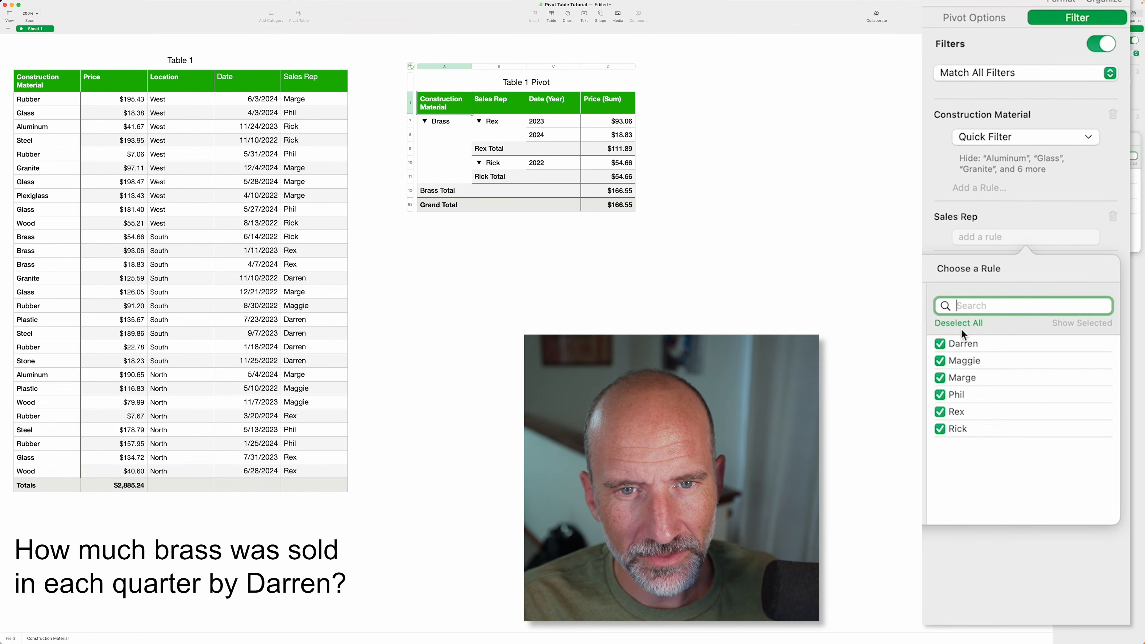
Limit the Sales Rep filter to the single rep with brass sales in 2023 and 2024.
left_click(941, 345)
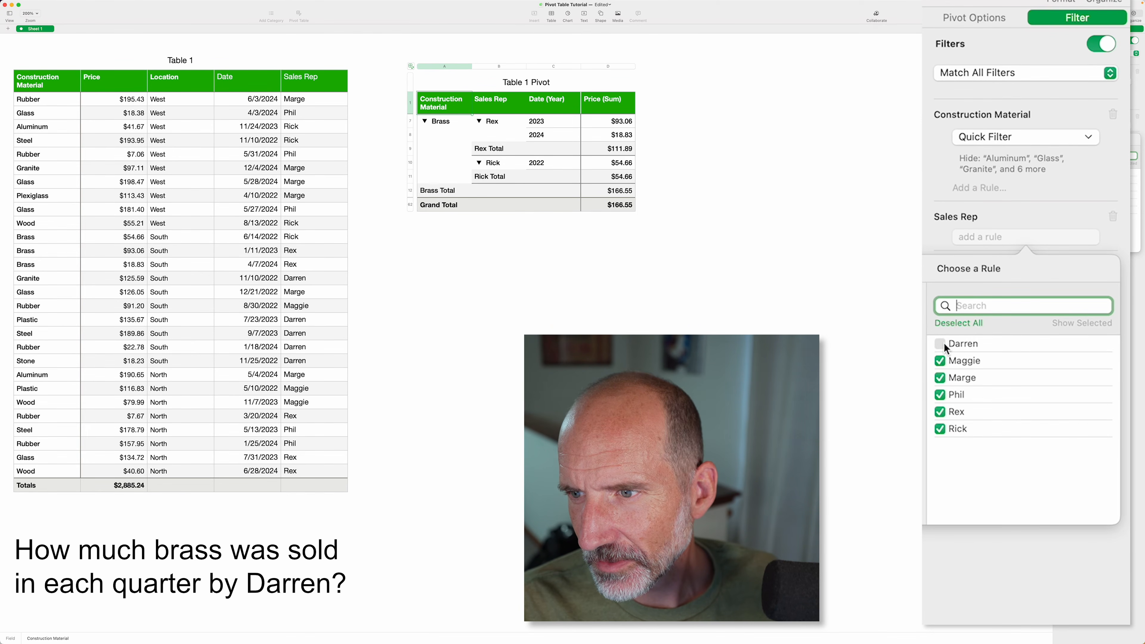
left_click(941, 361)
left_click(942, 378)
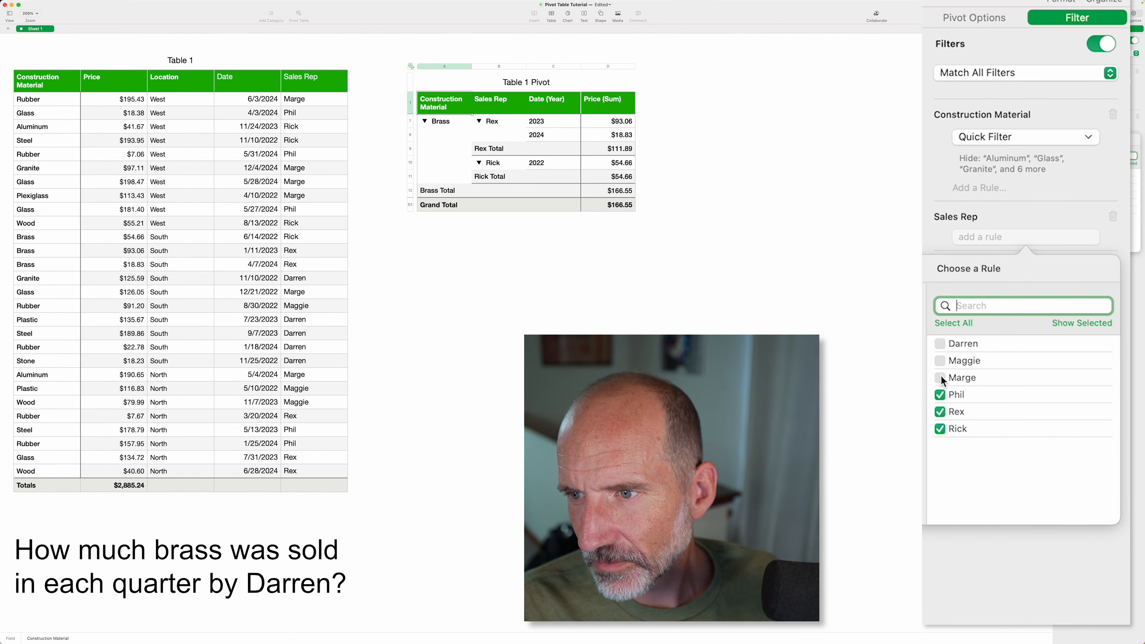
left_click(940, 396)
left_click(940, 429)
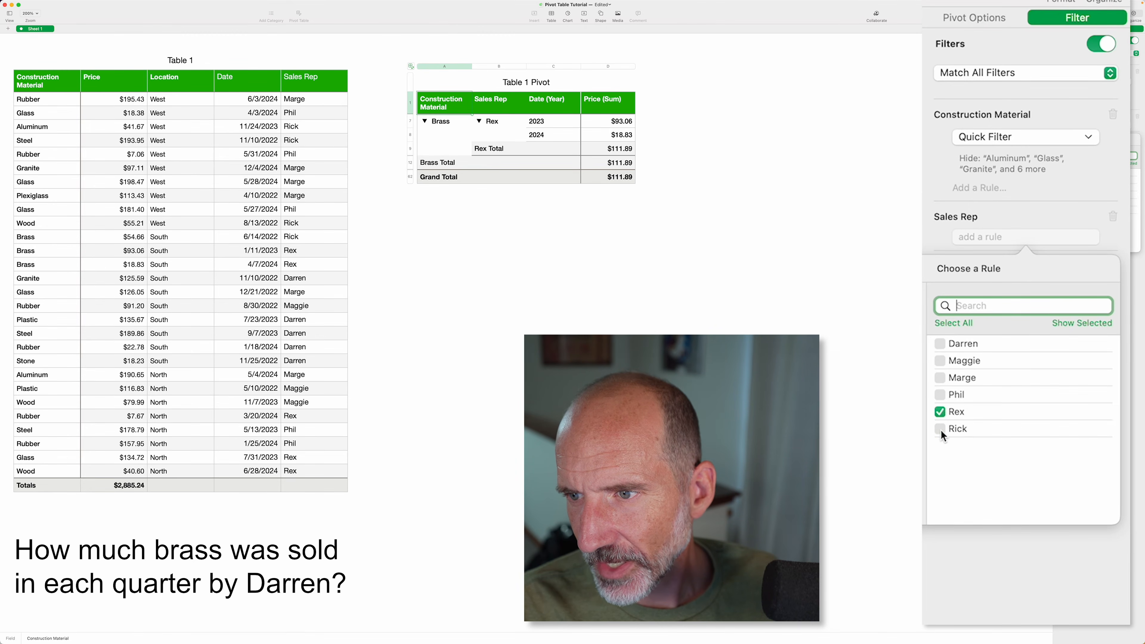
left_click(972, 559)
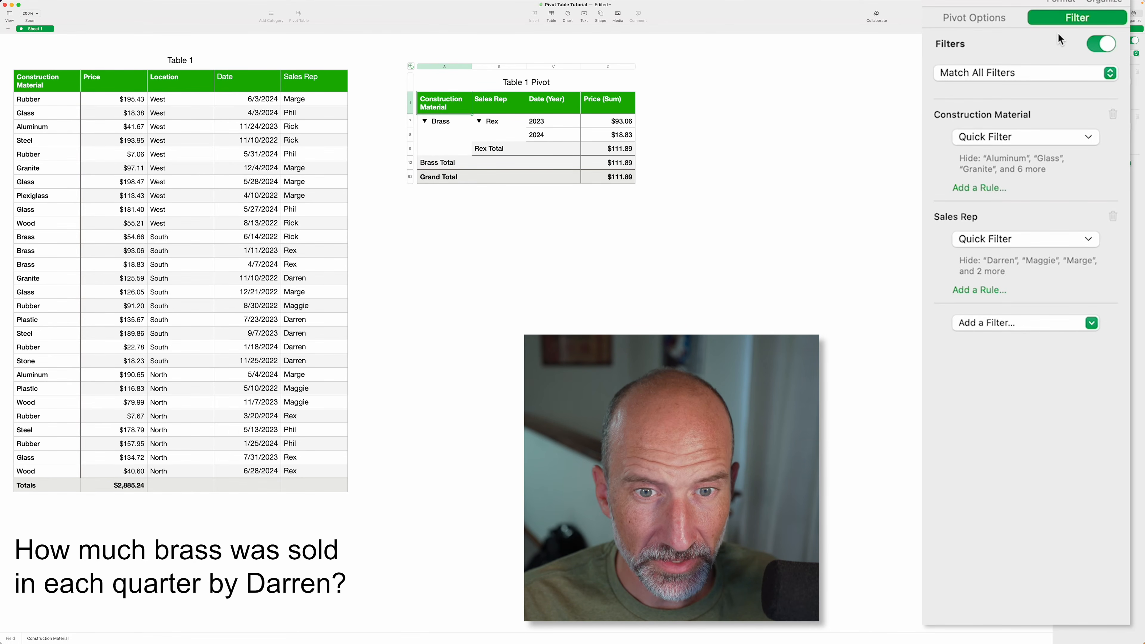
Group the pivot table's Date row field by Quarter instead of by year.
left_click(981, 20)
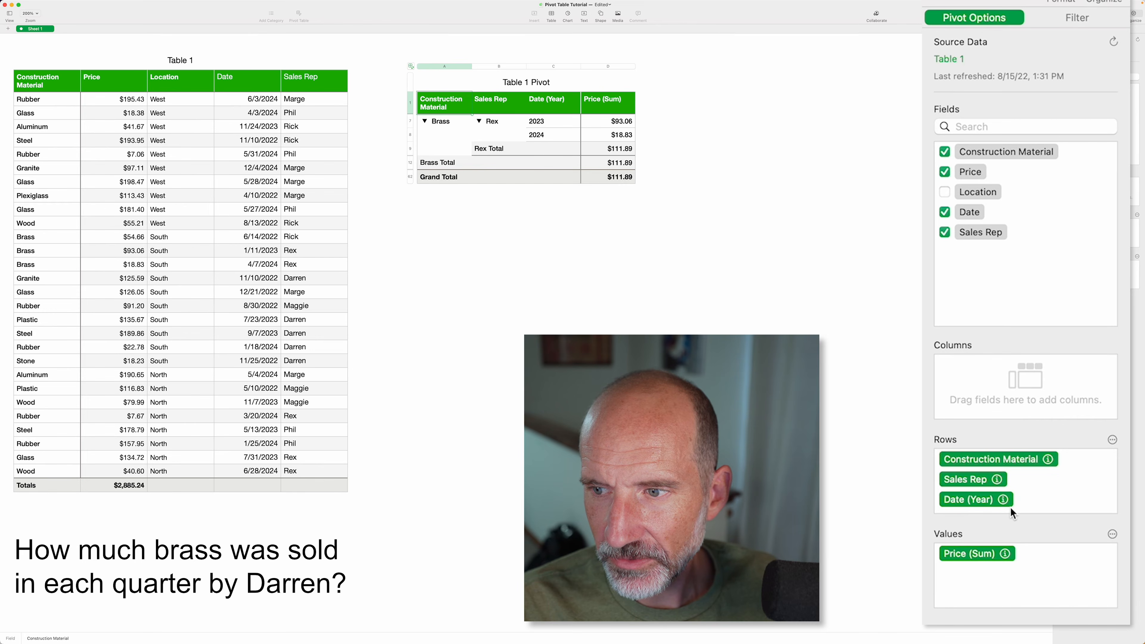
left_click(1004, 499)
scroll(1006, 406, "down", 5)
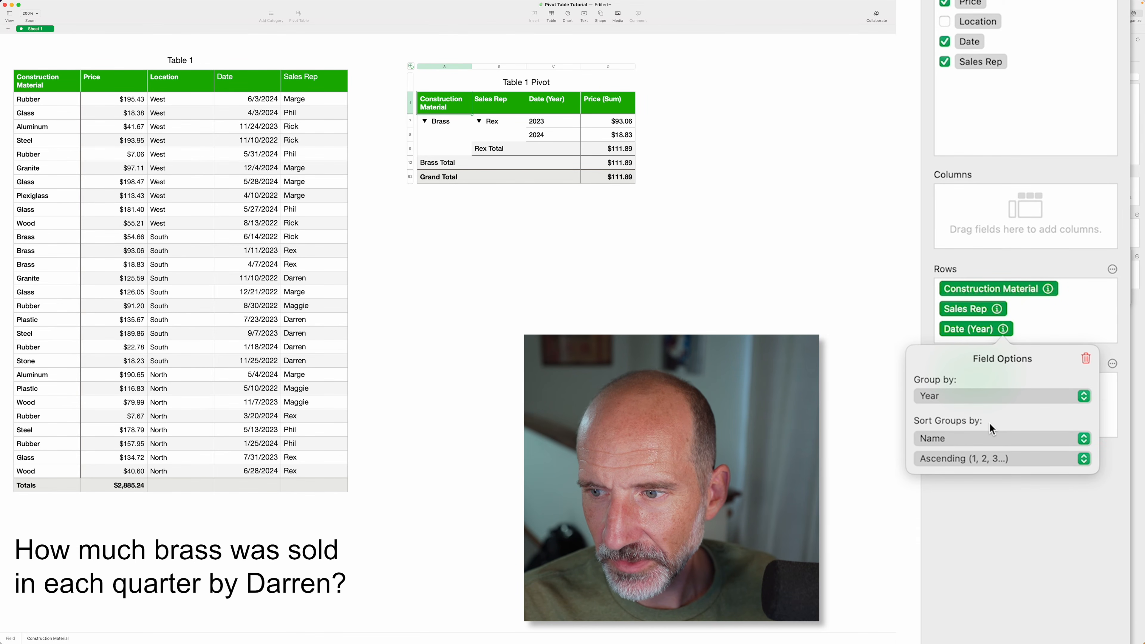
left_click(989, 393)
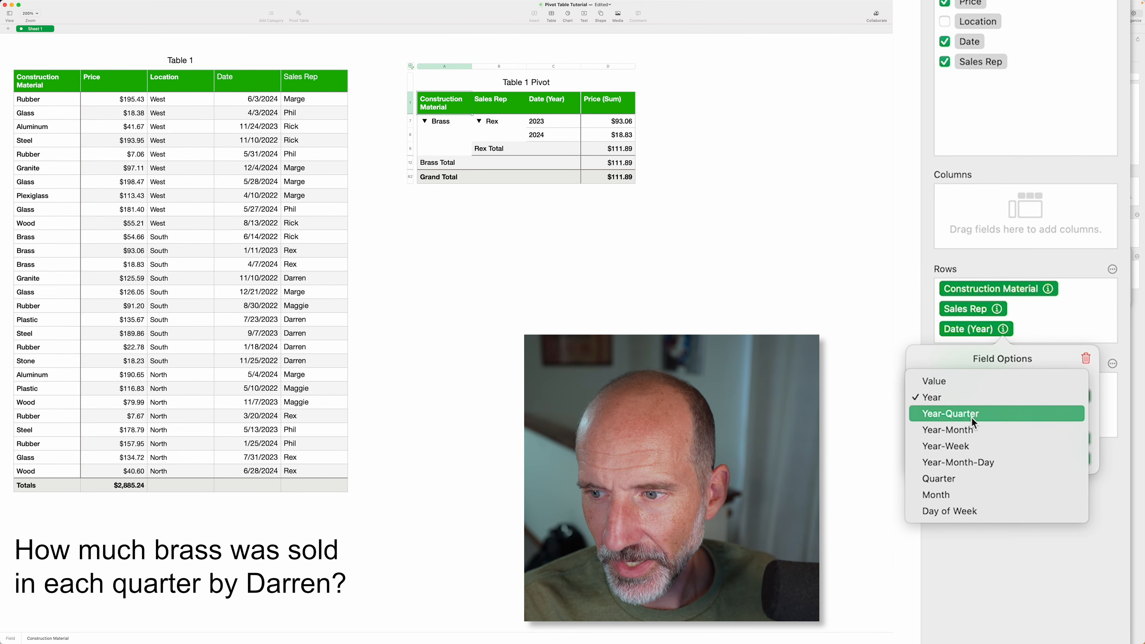
left_click(959, 478)
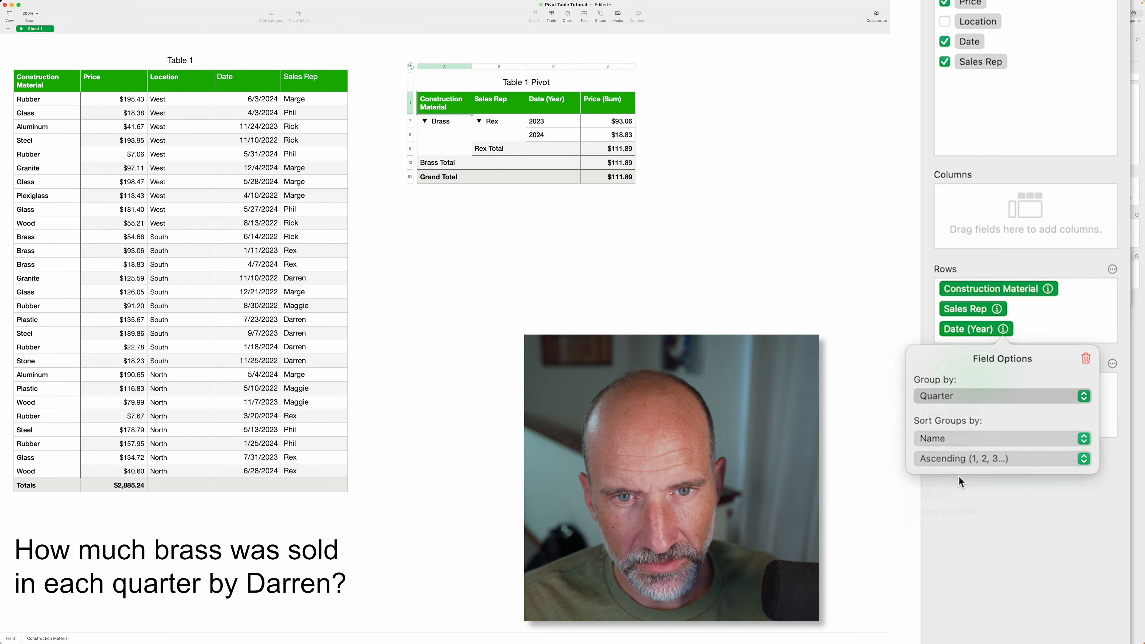
left_click(959, 476)
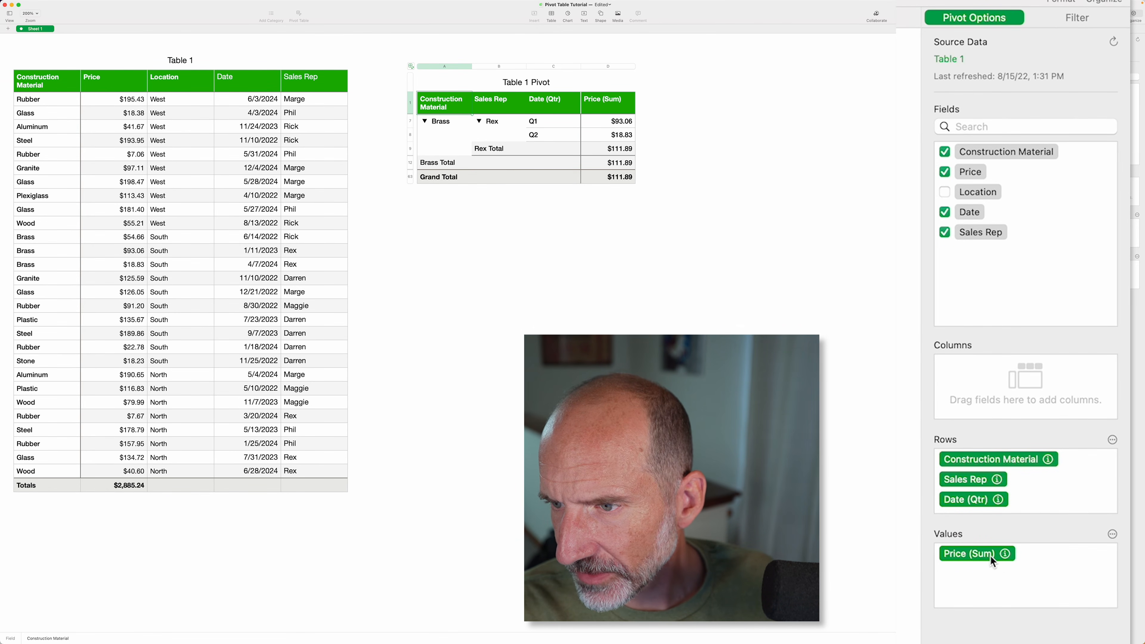
Summarize the pivot table's Price value field by Count (All).
left_click(1004, 554)
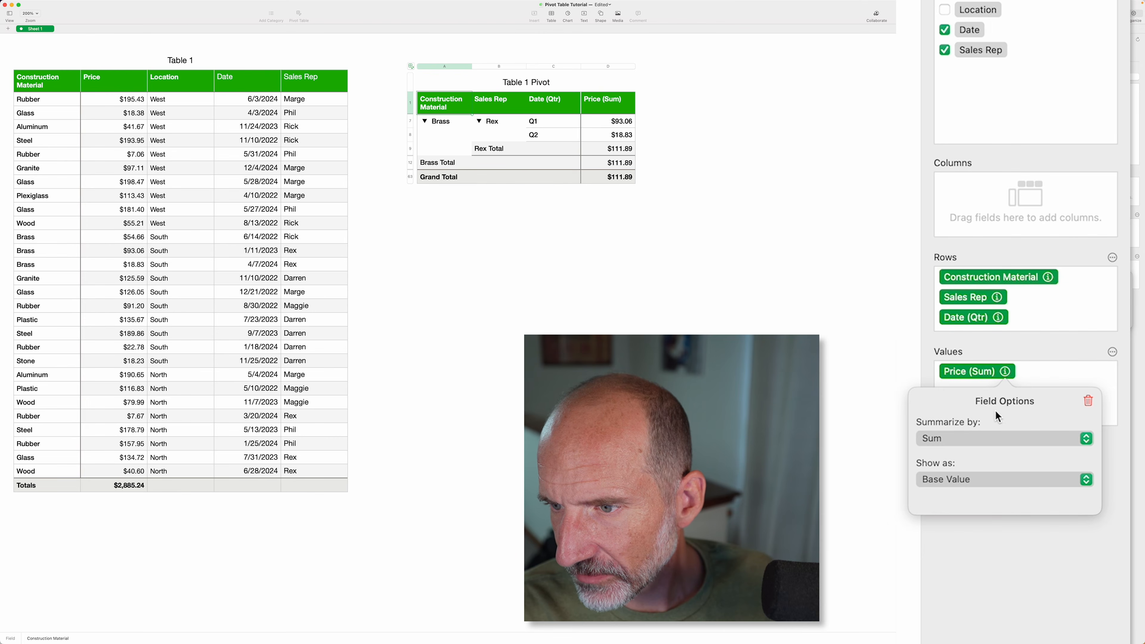
left_click(987, 437)
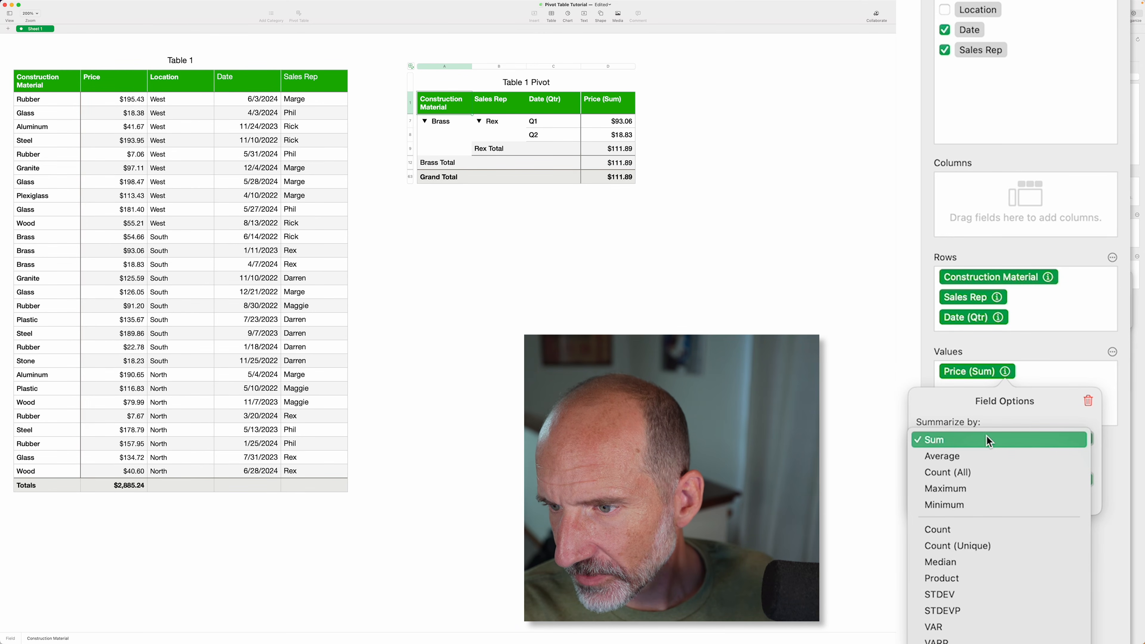
left_click(983, 477)
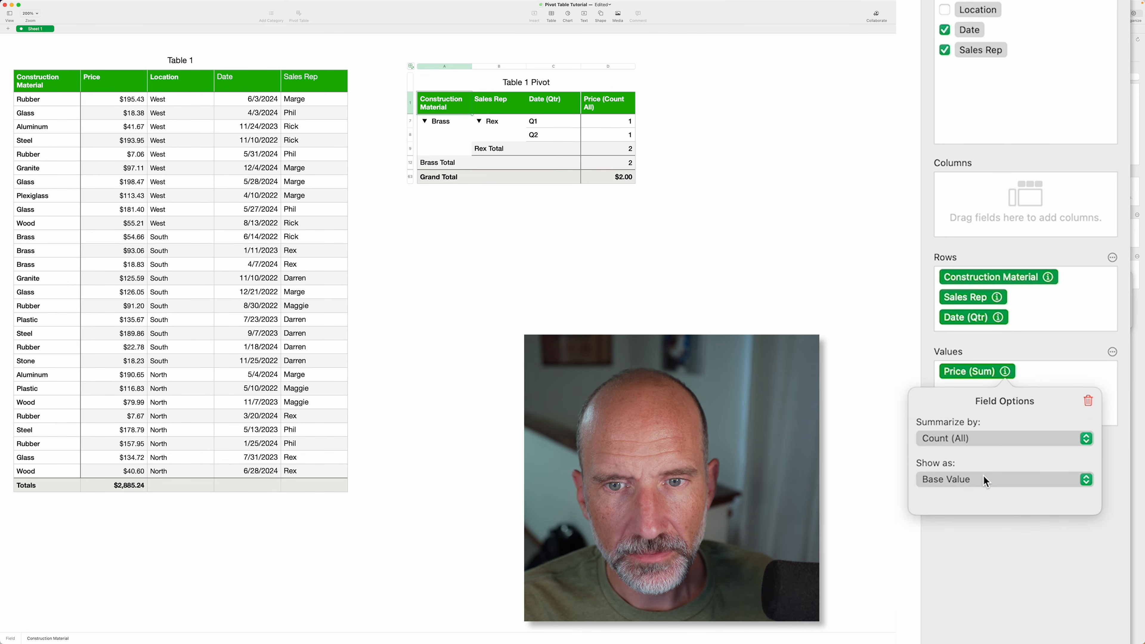
left_click(622, 122)
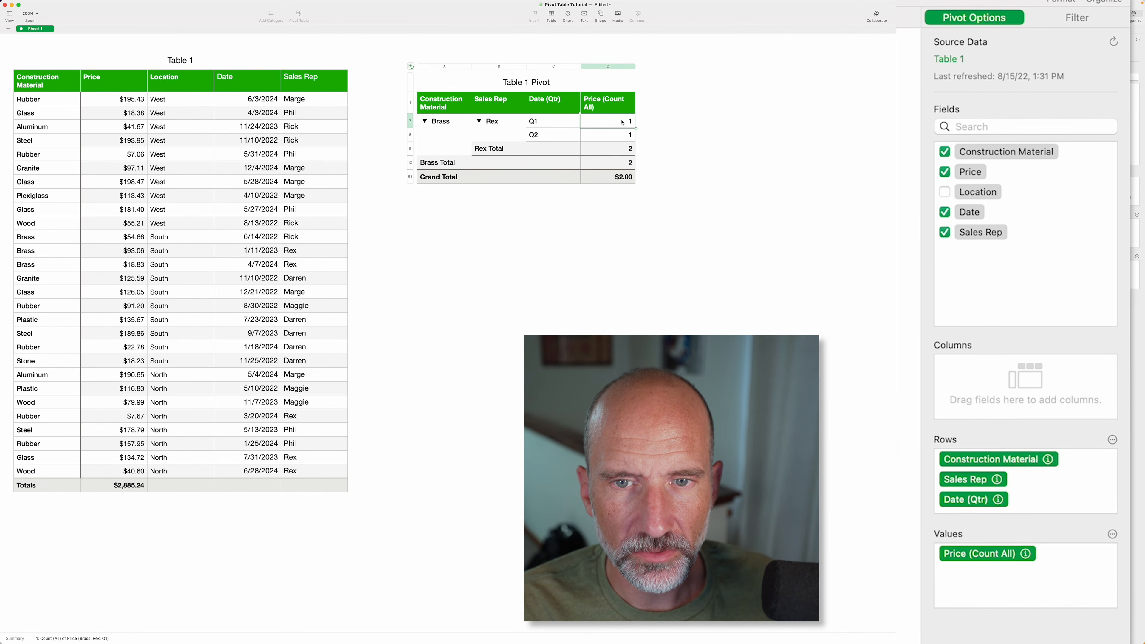
Compare the rep's quarterly brass counts in the pivot table with the dates of the matching sales in Table 1.
left_click(609, 135)
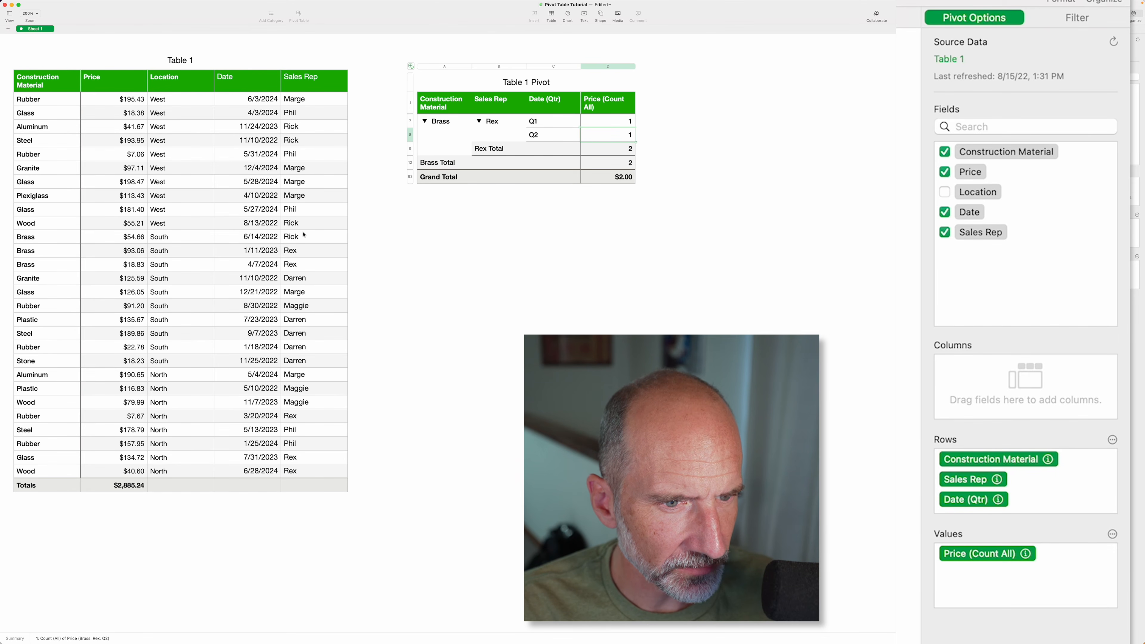
left_click(275, 255)
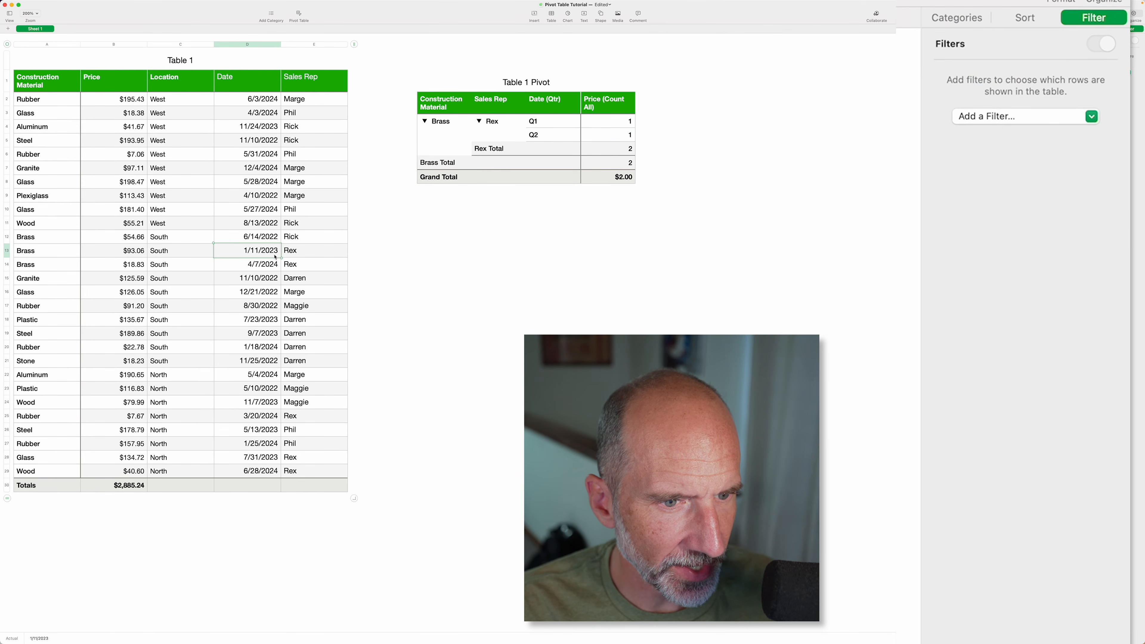
left_click(277, 269)
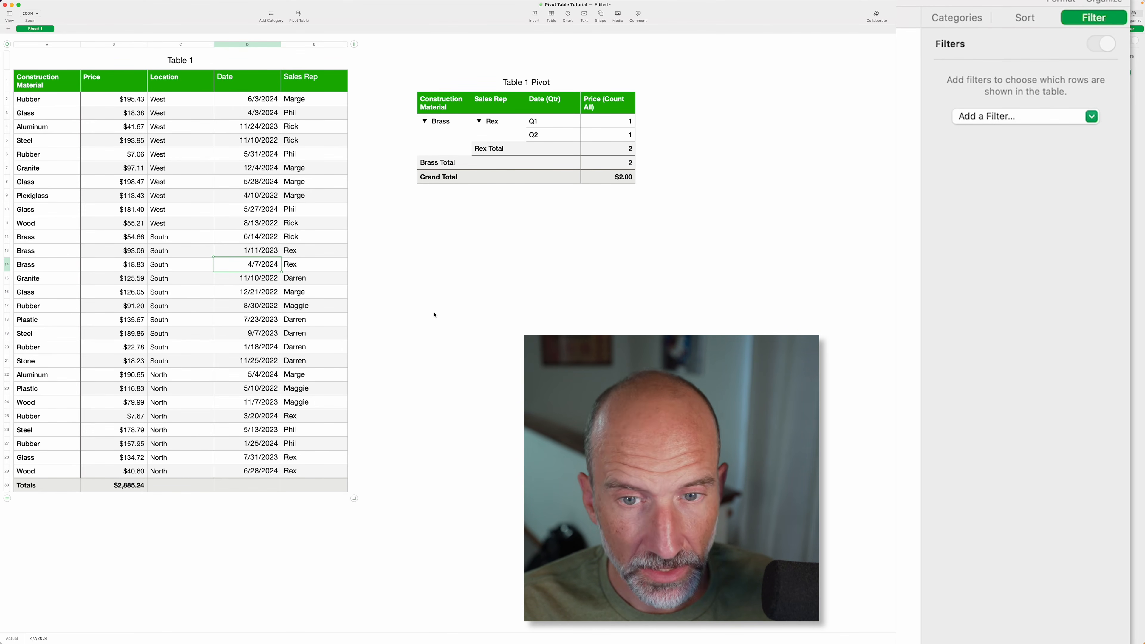
left_click(616, 141)
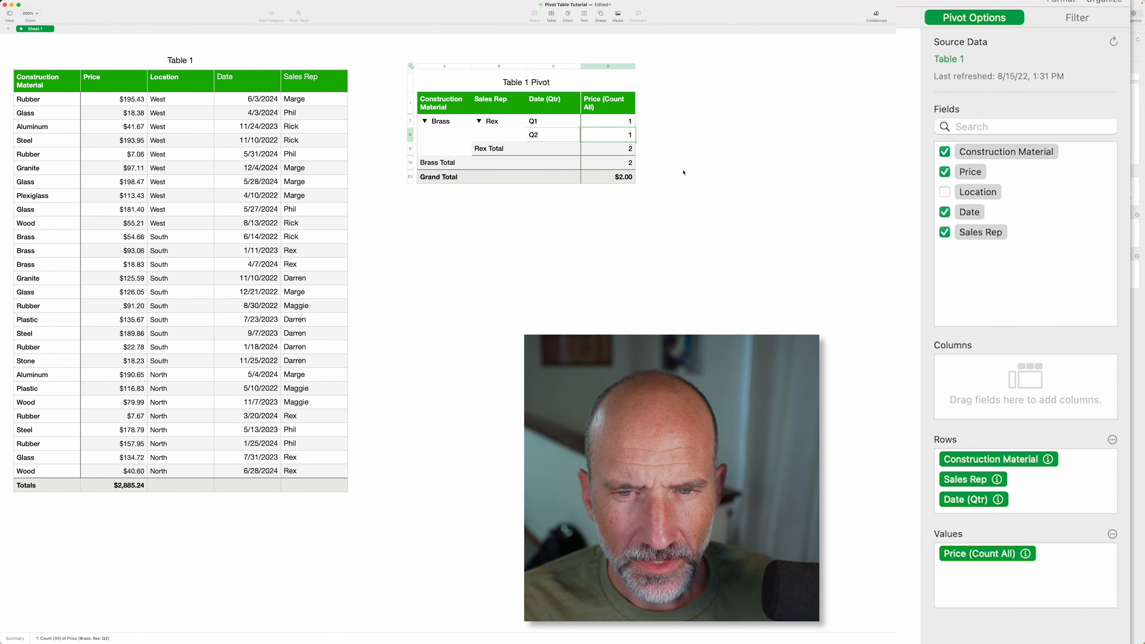
left_click(608, 150)
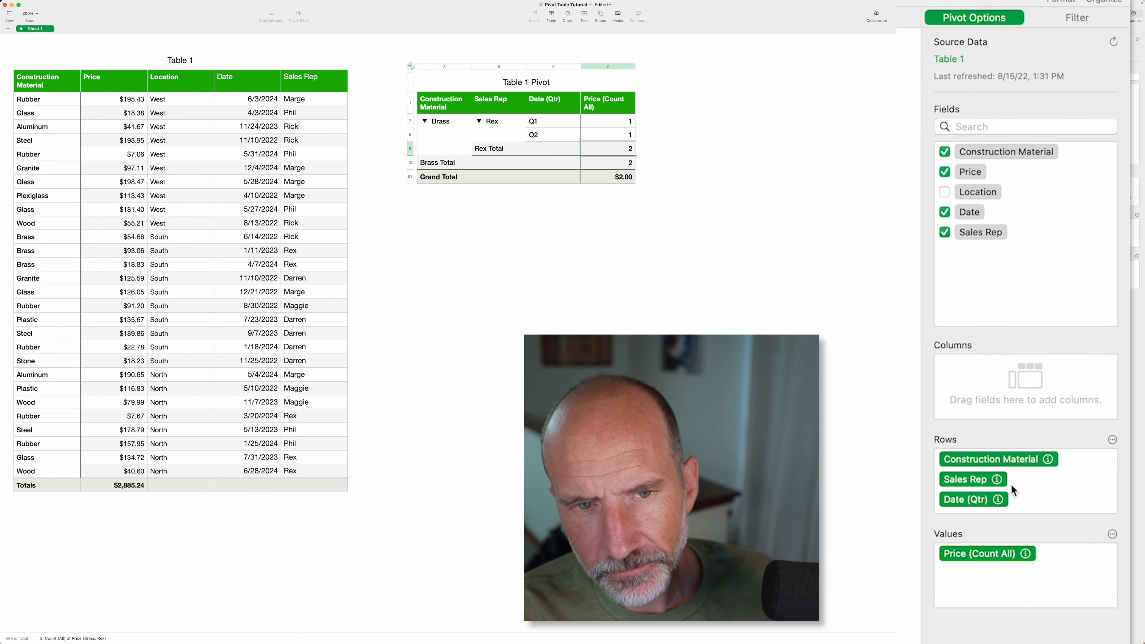
Turn off the total rows for the Construction Material and Sales Rep row fields in the pivot table.
left_click(1051, 462)
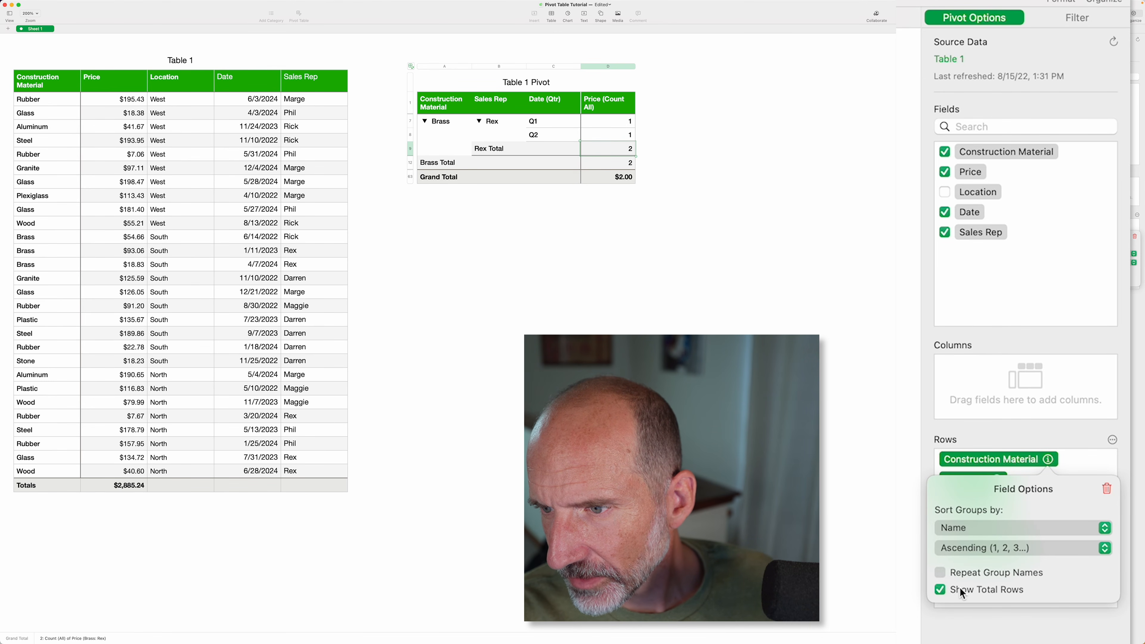
left_click(940, 589)
left_click(964, 634)
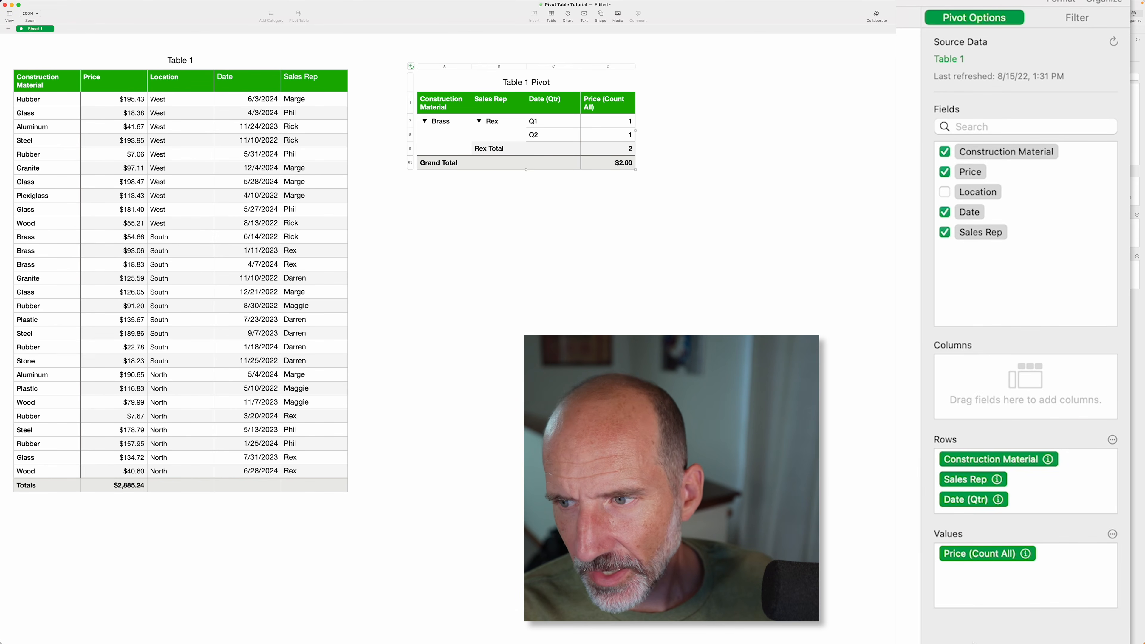
left_click(998, 483)
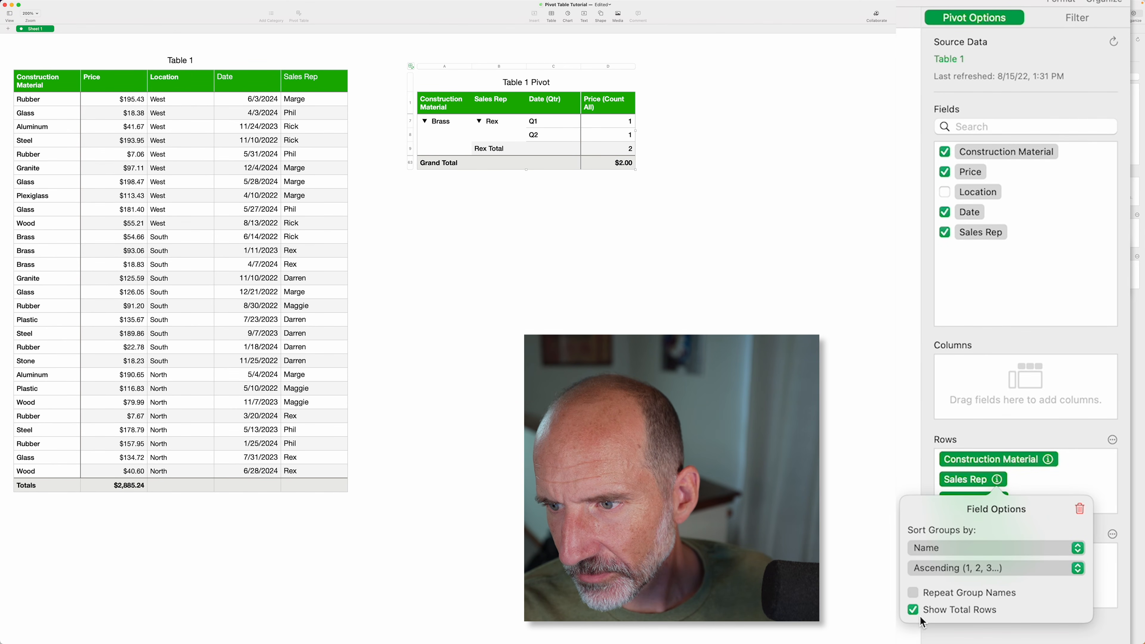
left_click(913, 609)
left_click(607, 103)
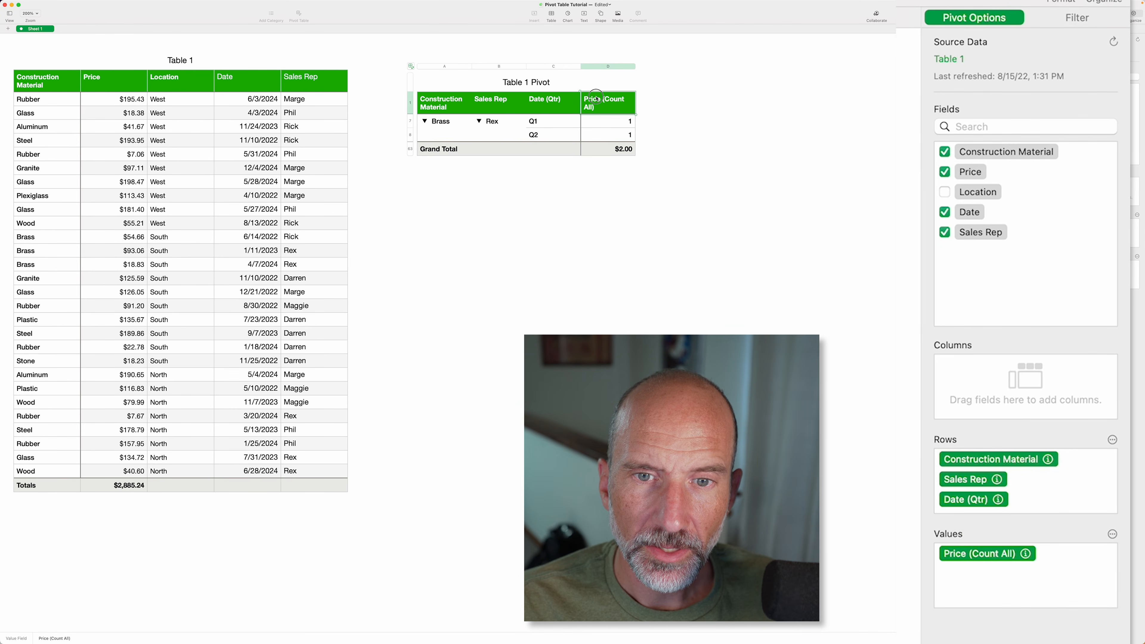
Set the data format of the pivot table's whole Price (Count All) column to Number, then deselect the table.
left_click(606, 68)
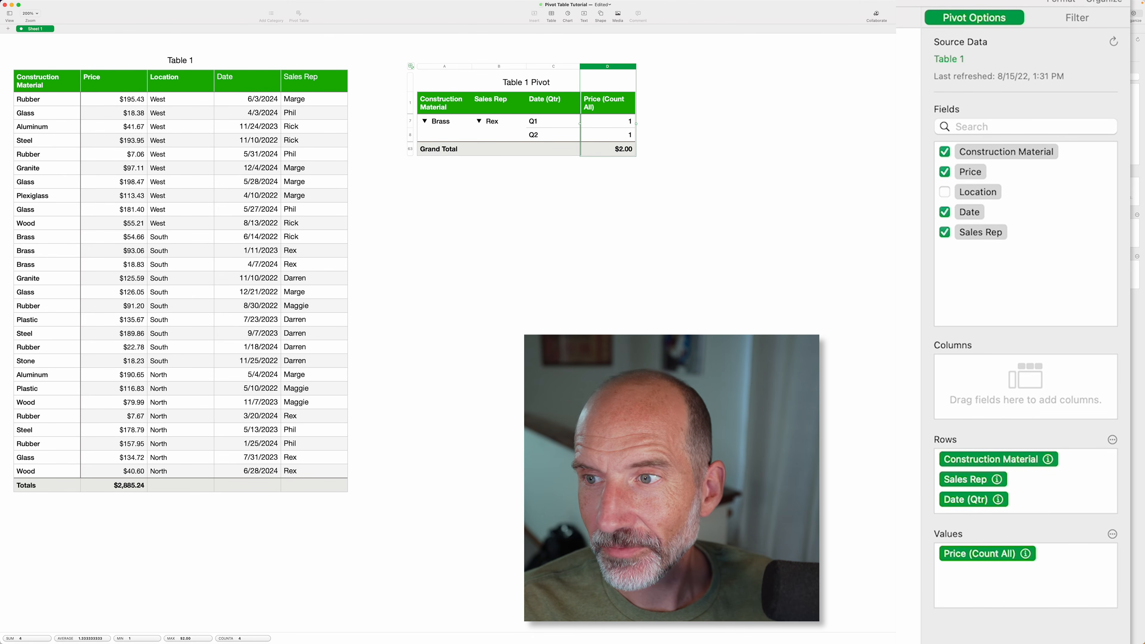
left_click(1068, 23)
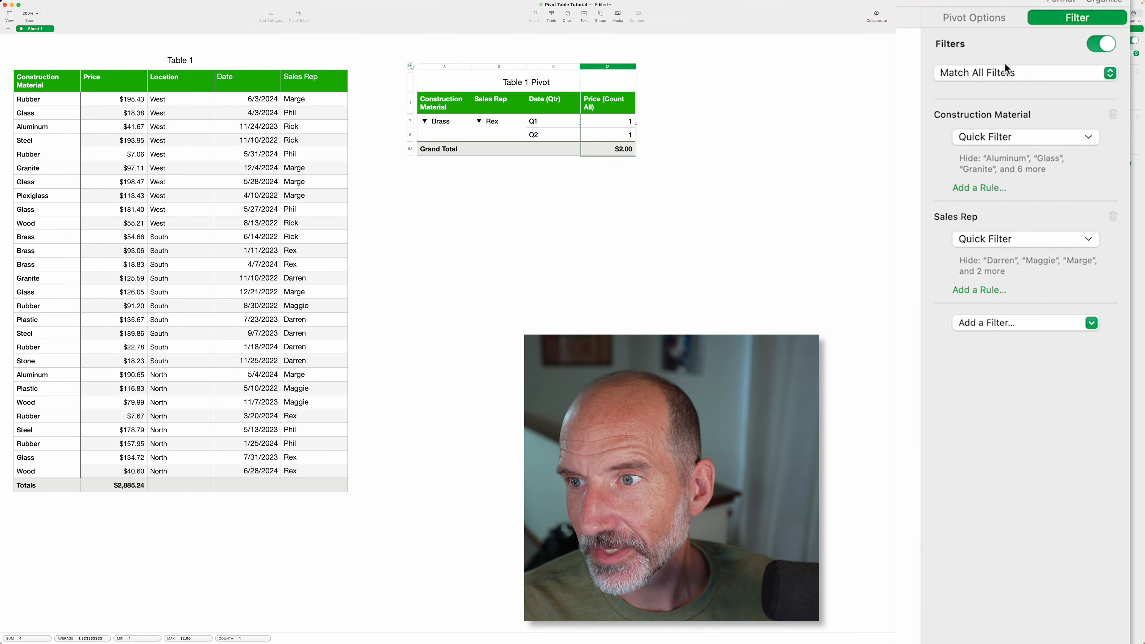
left_click(991, 18)
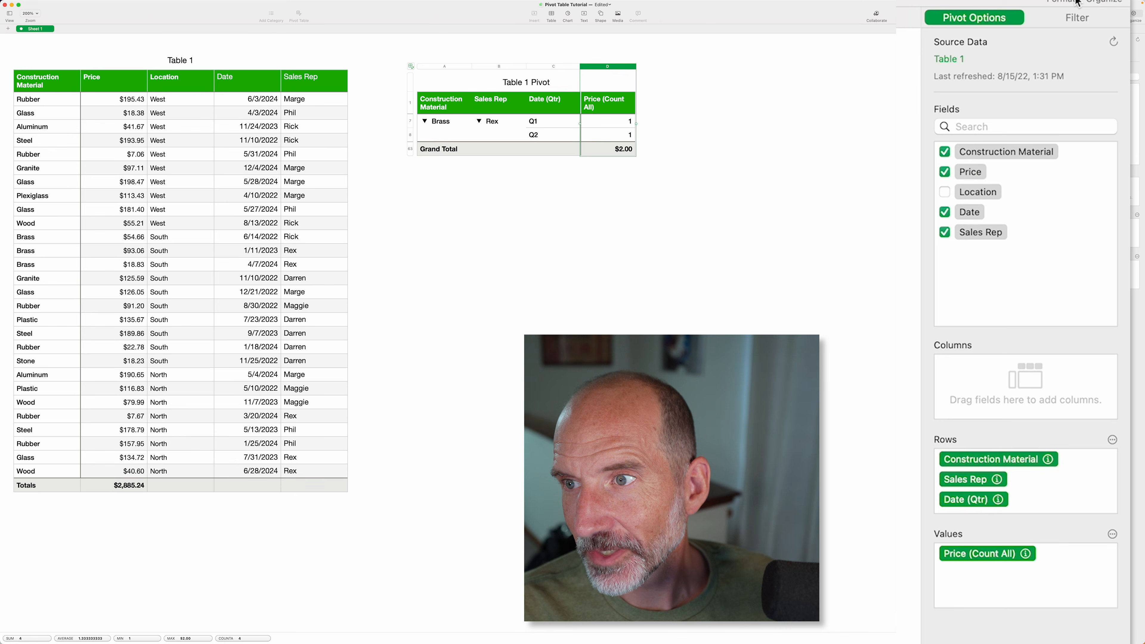
left_click(1077, 2)
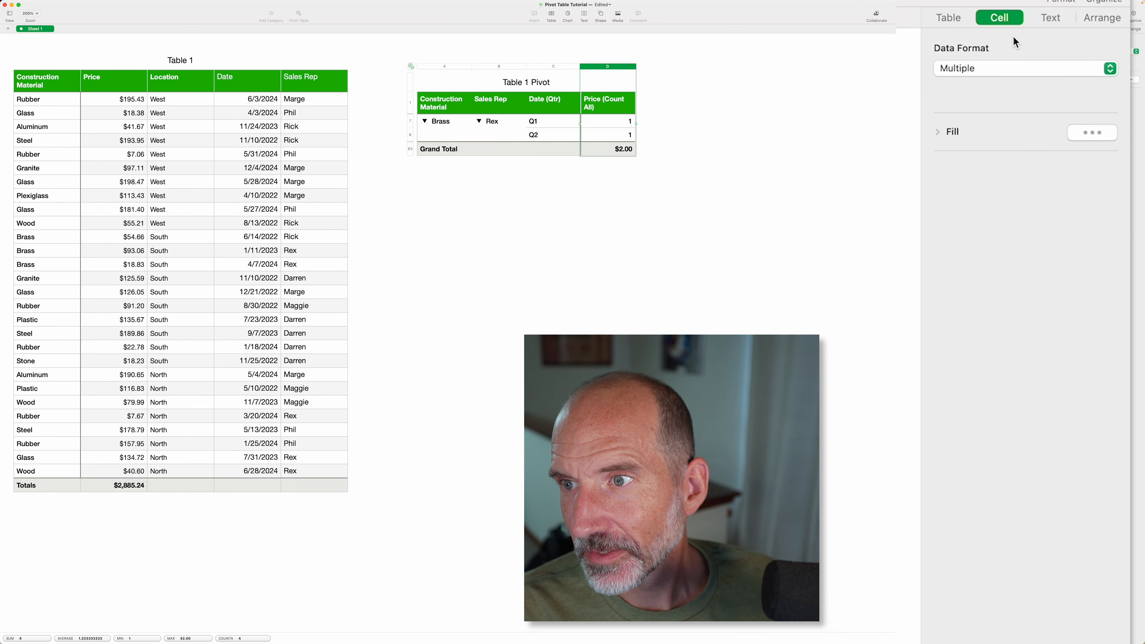
left_click(1048, 22)
left_click(1013, 21)
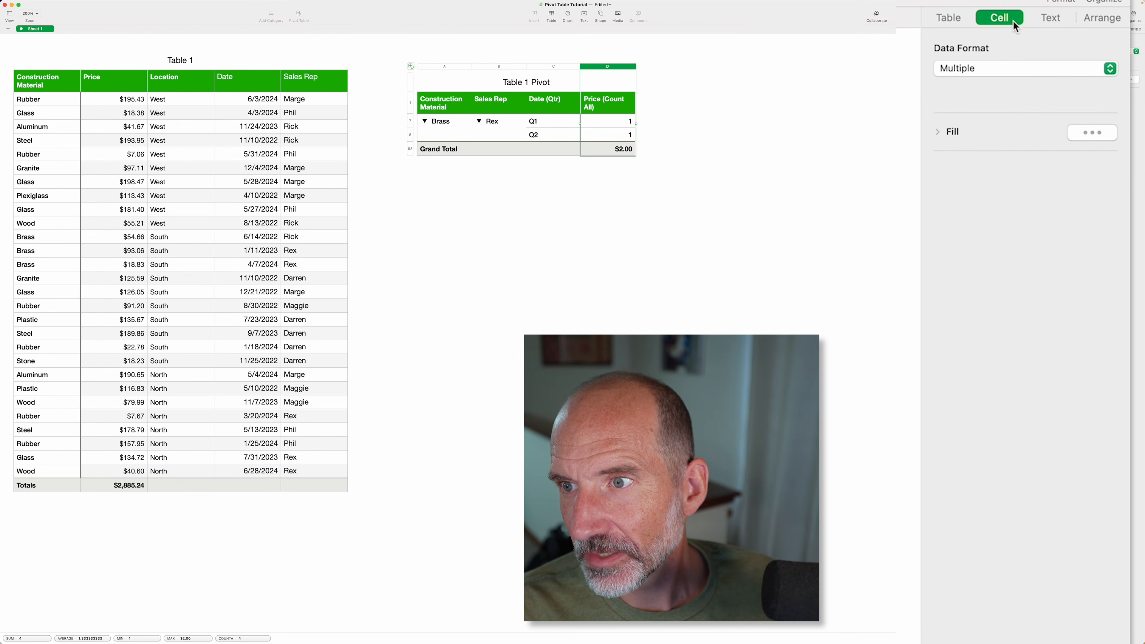
left_click(997, 67)
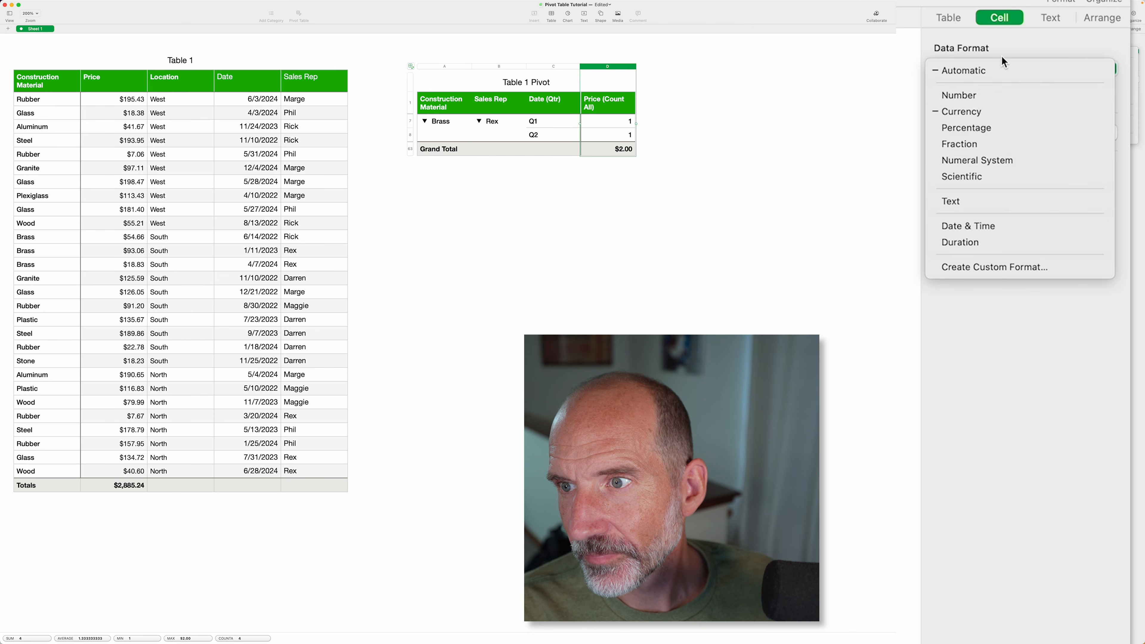
left_click(995, 95)
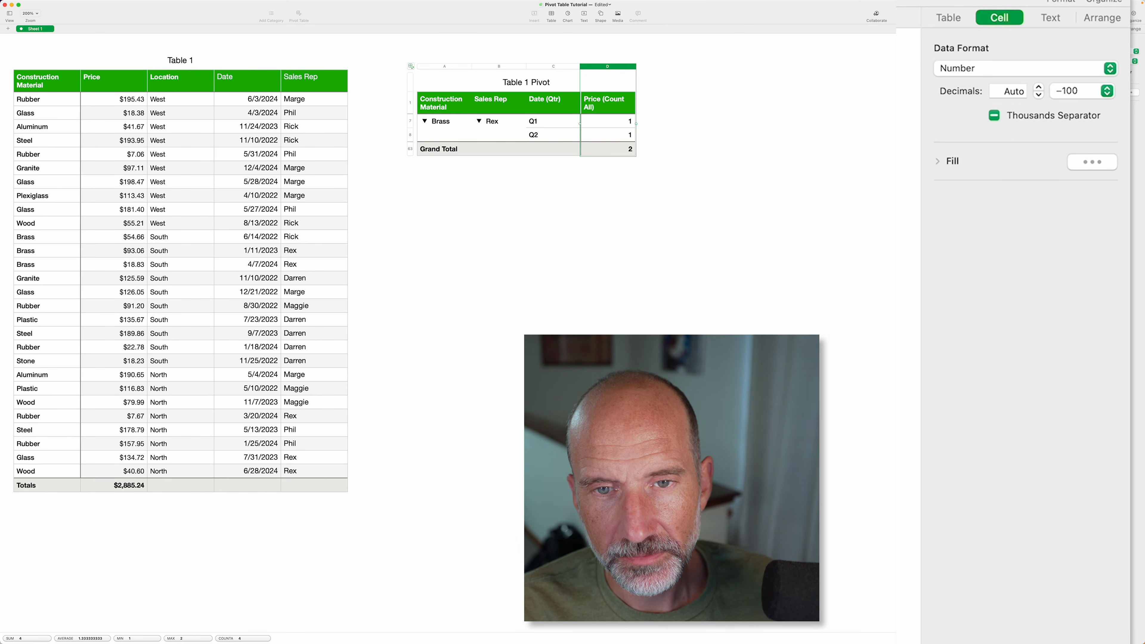
left_click(637, 177)
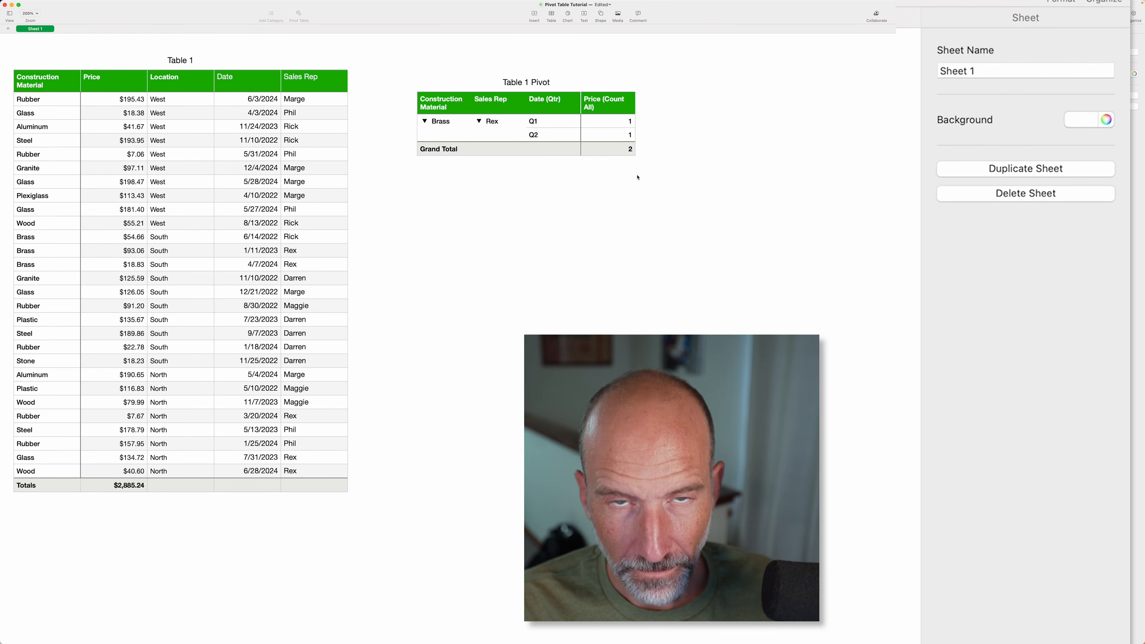